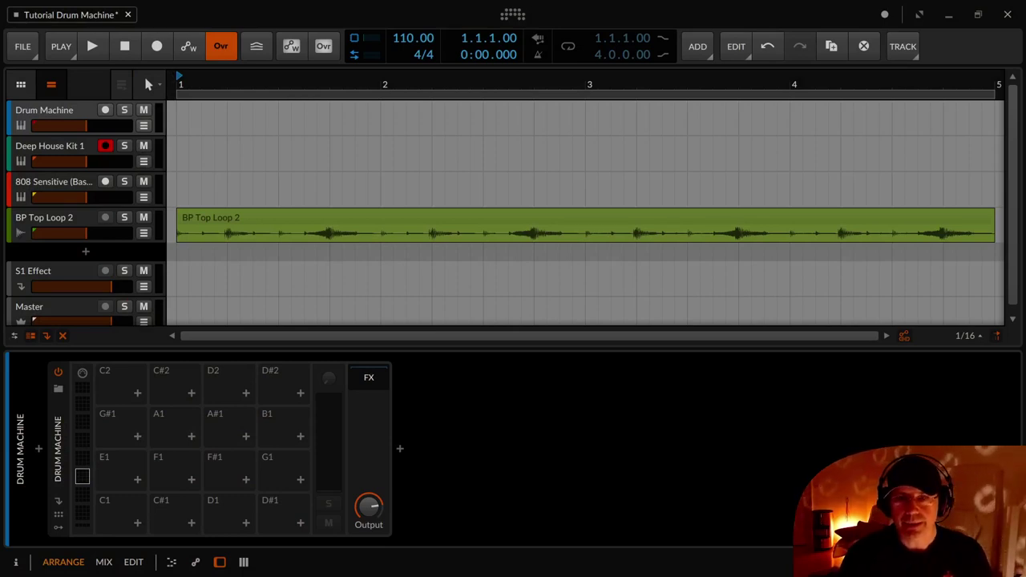
# - Select the Drum Machine track and arm it for recording instead of Deep House Kit 1
pyautogui.click(89, 112)
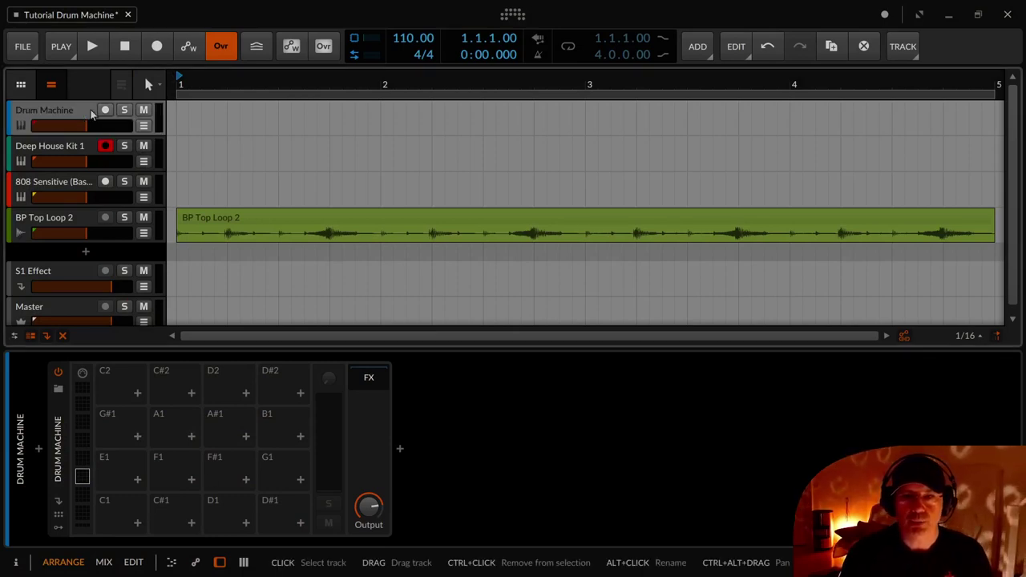
pyautogui.click(105, 111)
pyautogui.click(105, 143)
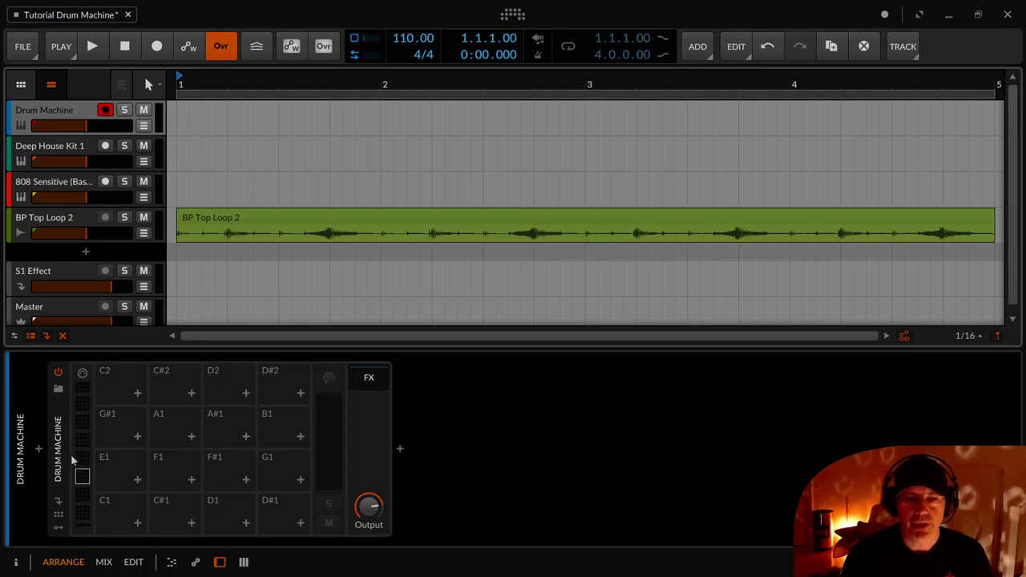
# - Look through the available replacement presets for the Drum Machine device and close the browser without loading one
pyautogui.click(61, 454)
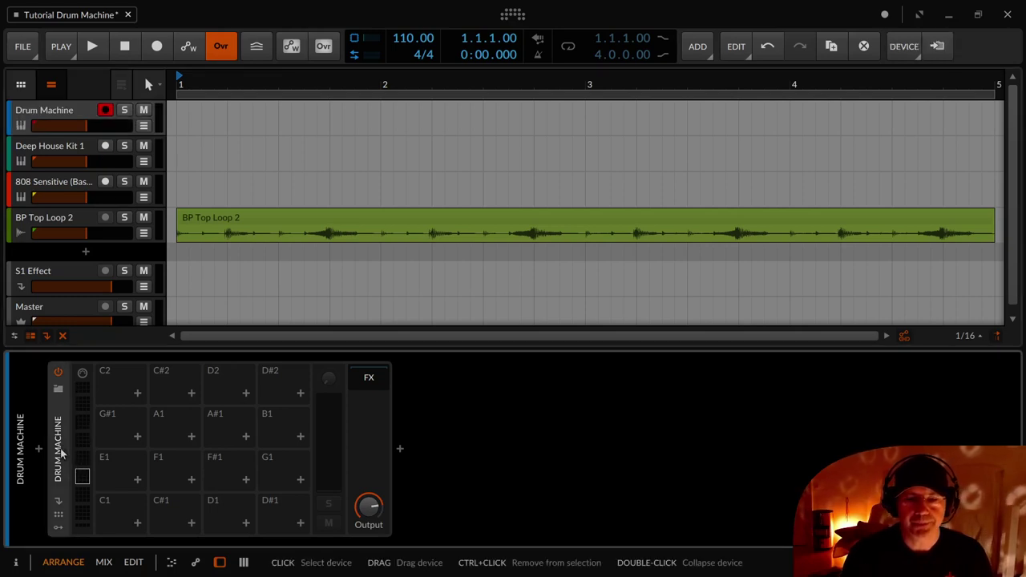
pyautogui.click(58, 390)
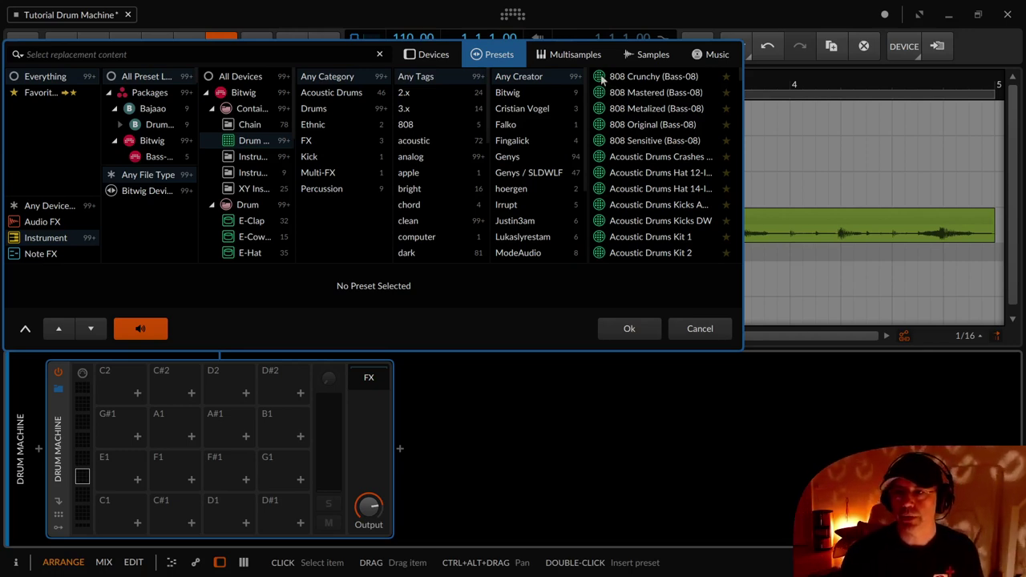
pyautogui.scroll(-5, 642, 136)
pyautogui.scroll(-20, 643, 136)
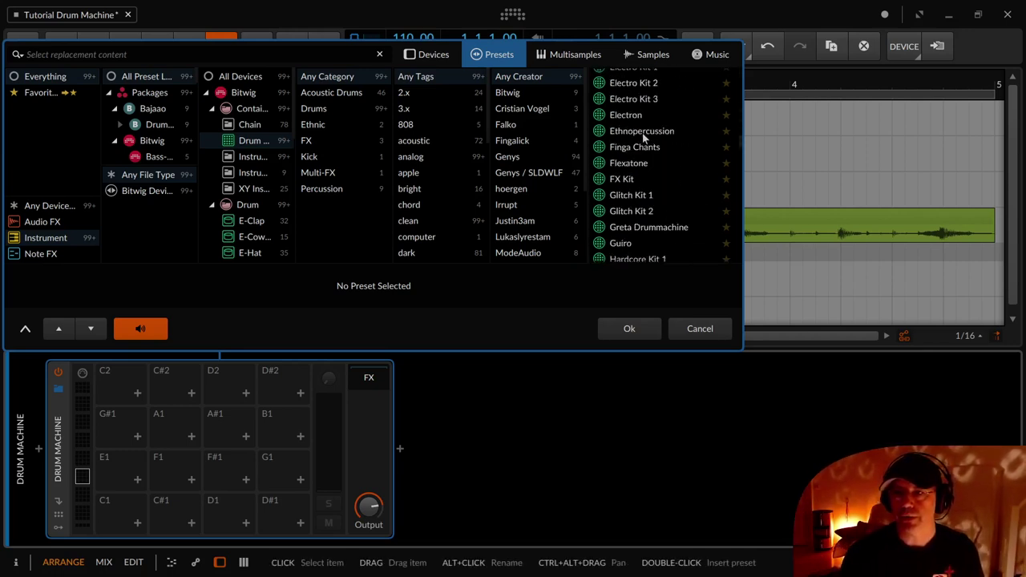
pyautogui.scroll(-5, 643, 138)
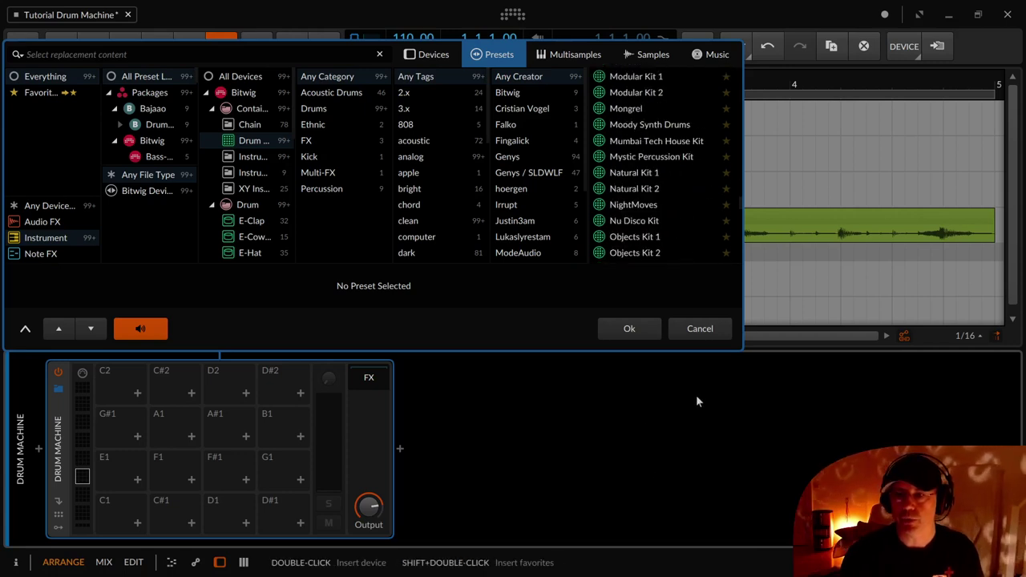
pyautogui.click(694, 328)
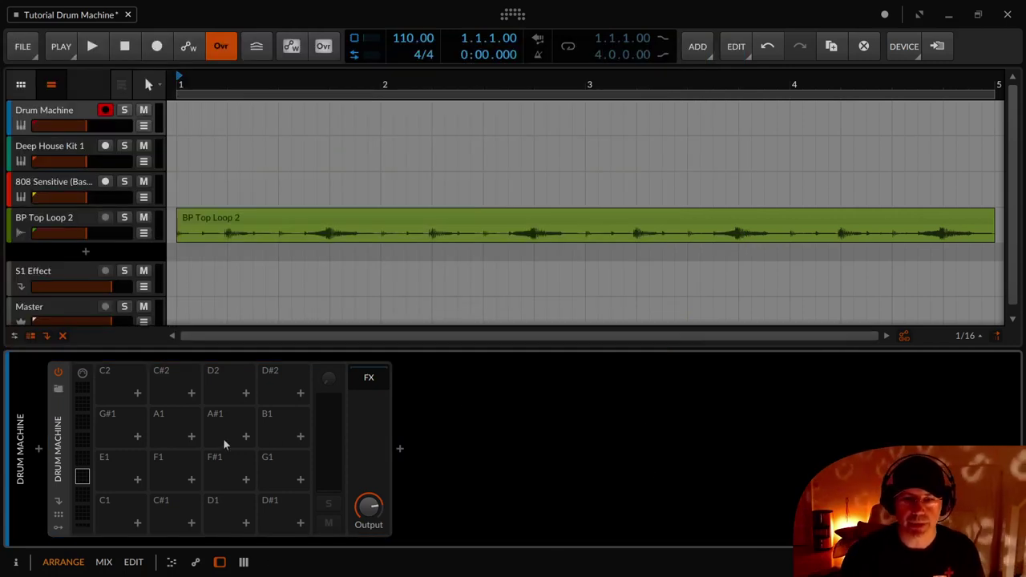
# - Rename the Drum Machine device to "Sonnenblümchen" in its device properties and hide the properties
pyautogui.click(53, 439)
pyautogui.click(64, 448)
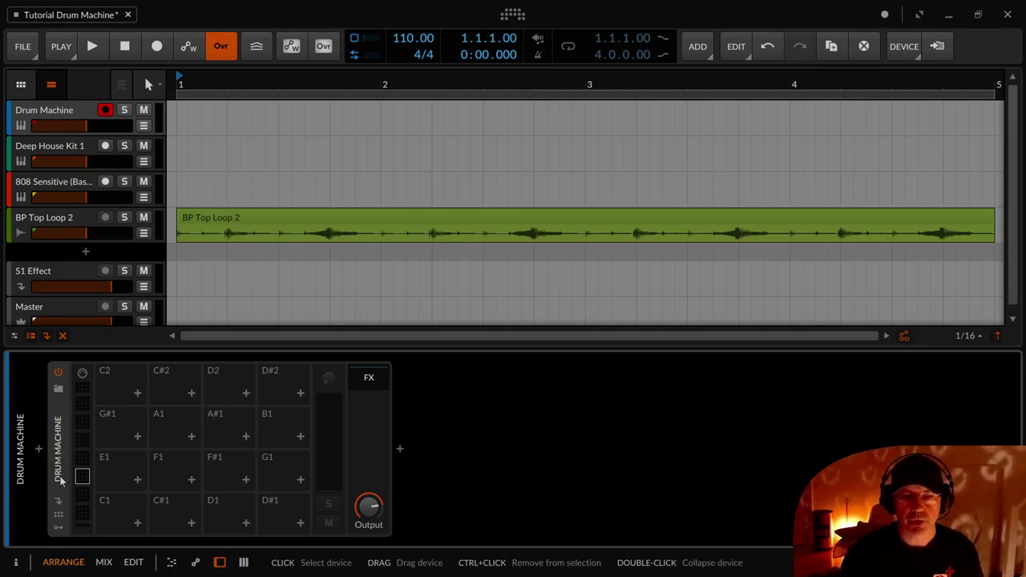
pyautogui.click(16, 562)
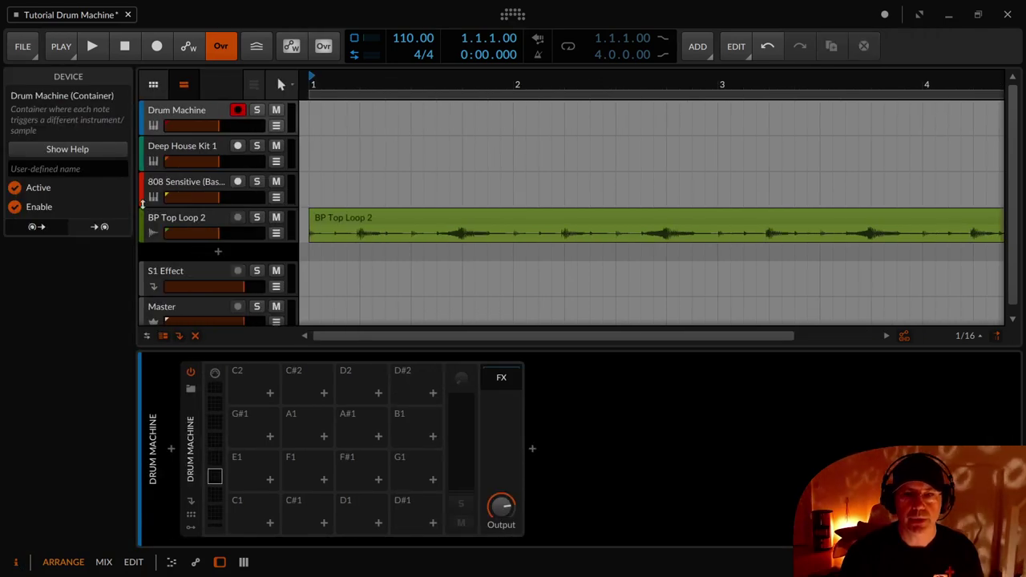
pyautogui.click(67, 168)
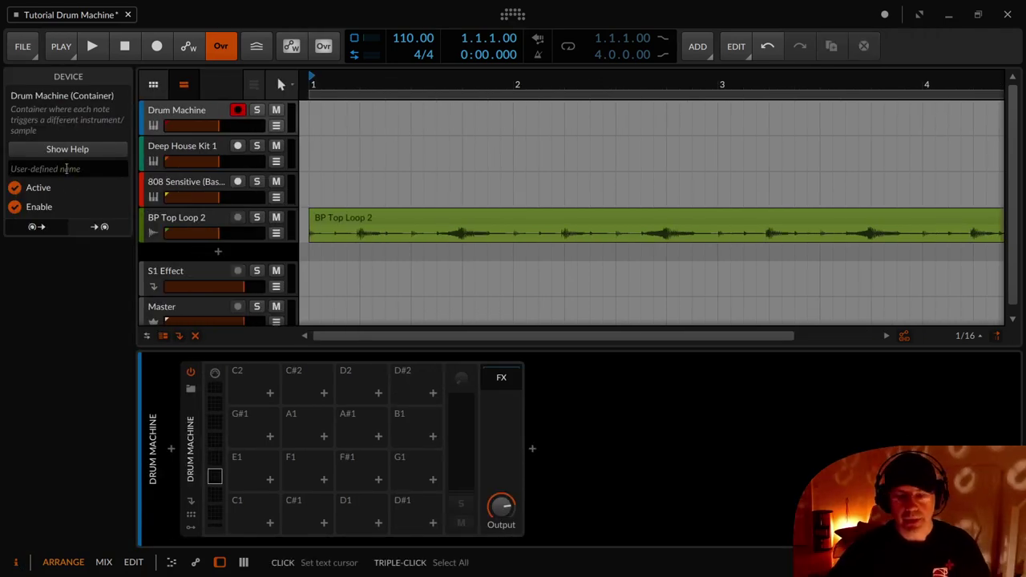
pyautogui.write('Sonnenblümh')
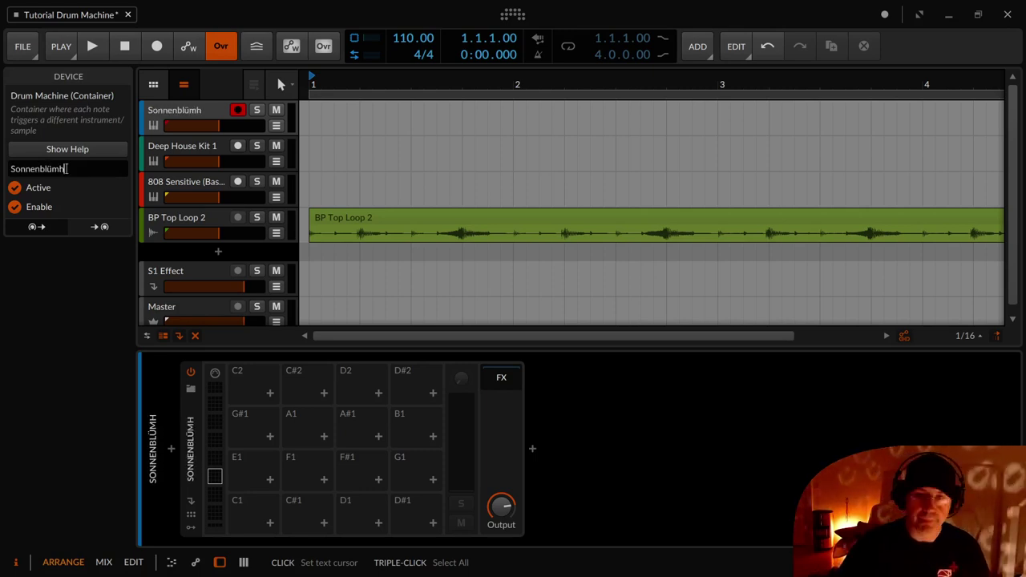
pyautogui.press('BackSpace')
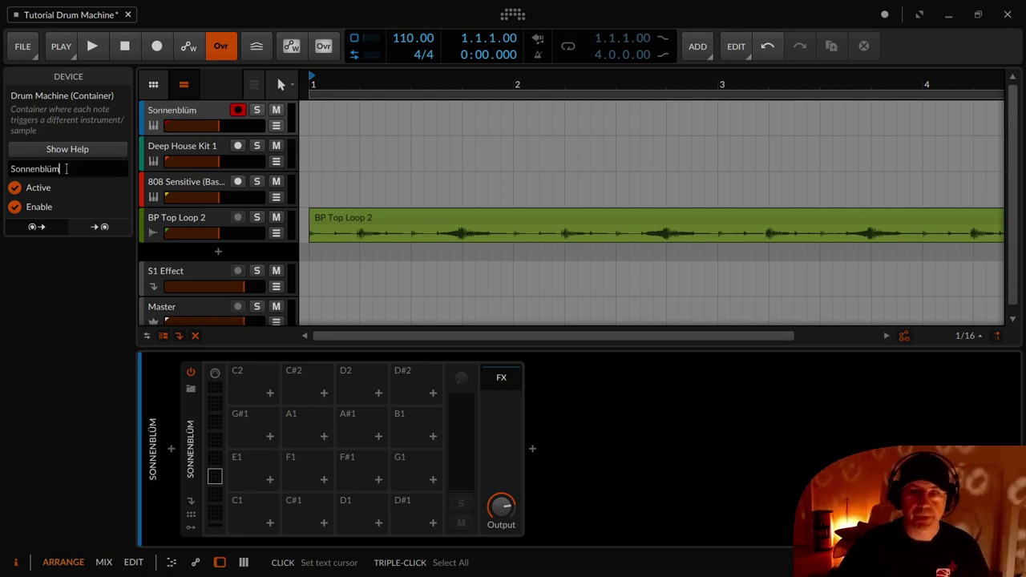
pyautogui.write('chen')
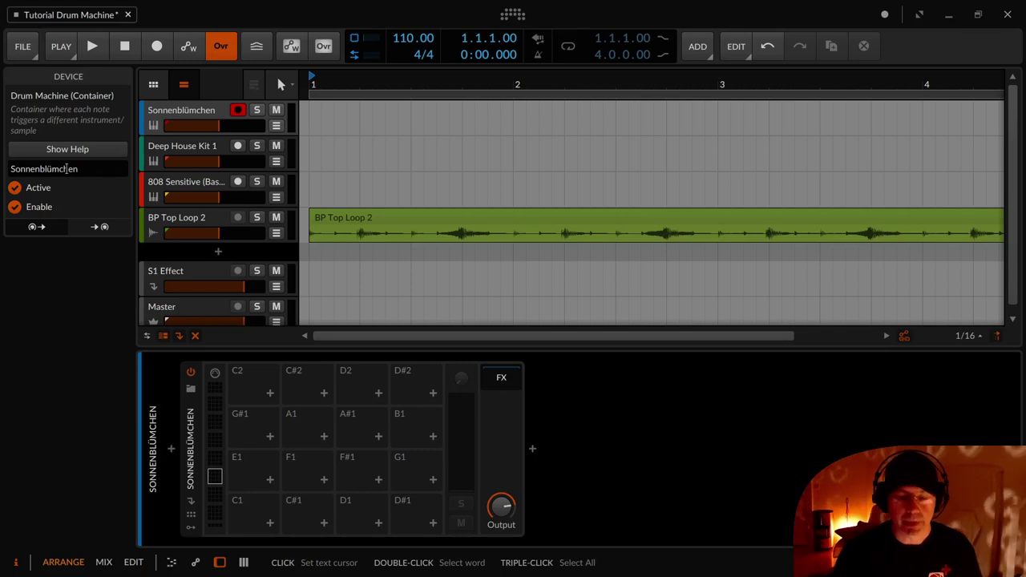
pyautogui.click(17, 564)
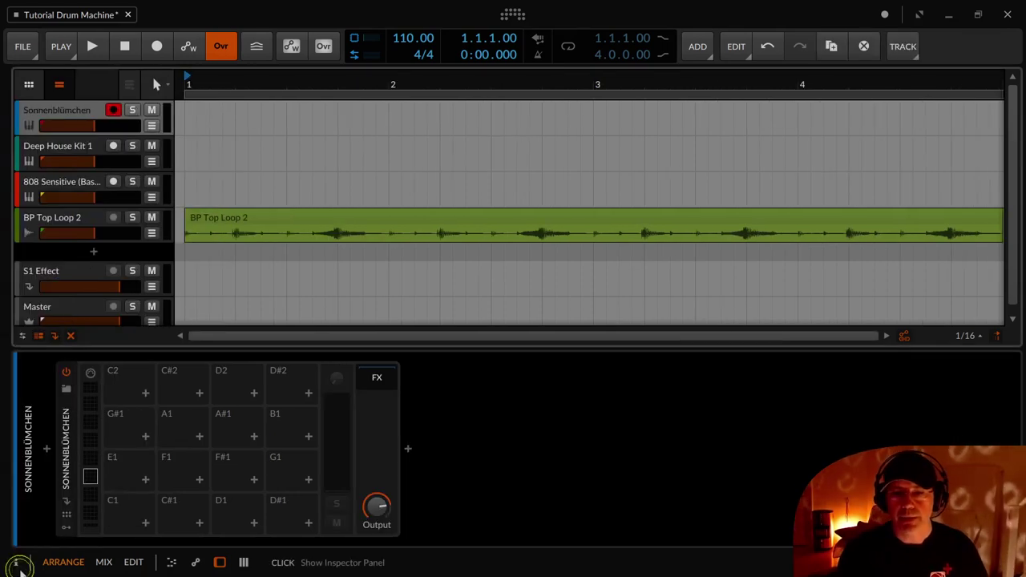
# - Show the drum machine's return chains and remote controls, and set its output volume to +4.1 dB
pyautogui.click(59, 503)
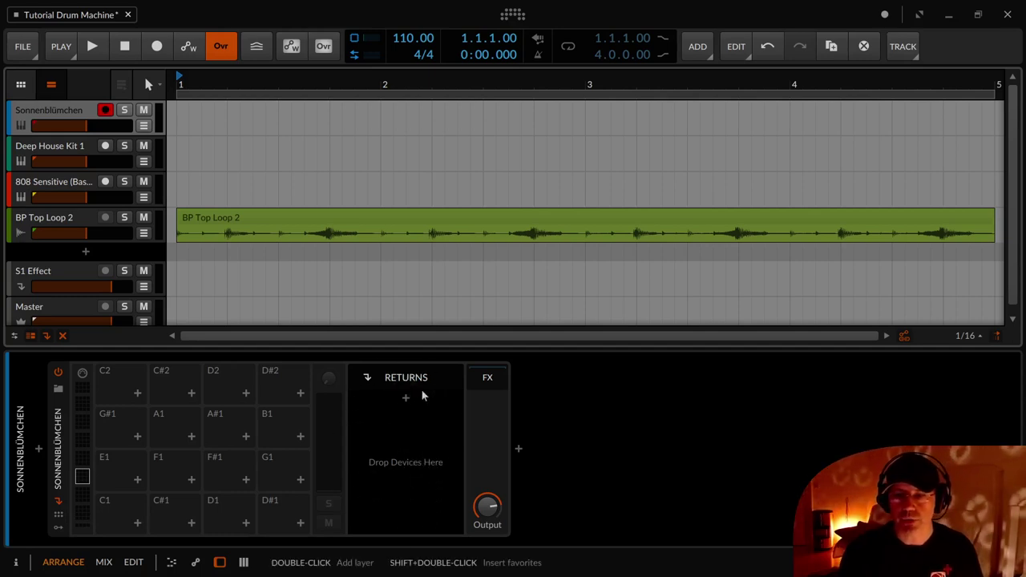
pyautogui.click(59, 518)
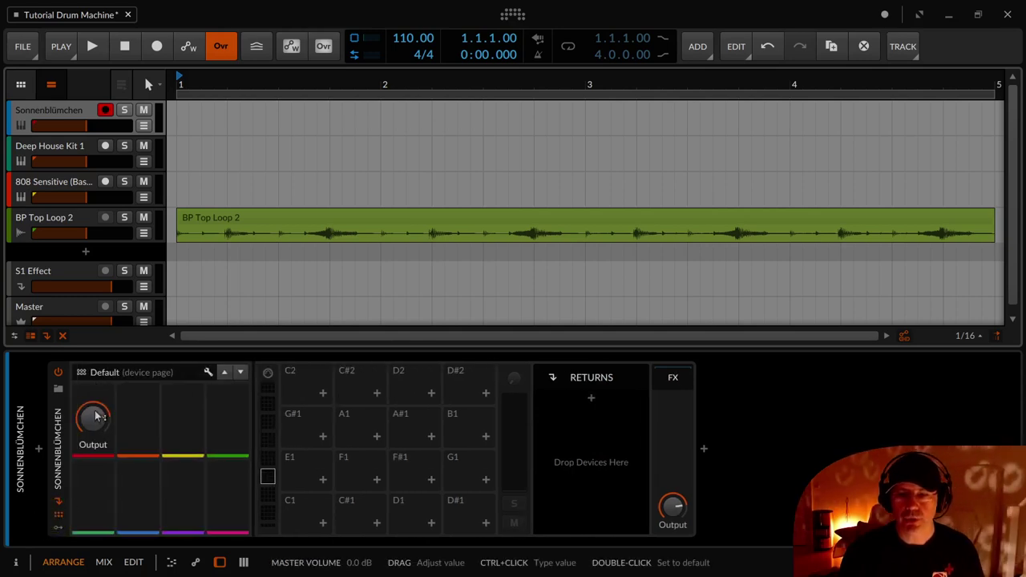
pyautogui.moveTo(96, 433)
pyautogui.mouseDown()
pyautogui.moveTo(96, 448)
pyautogui.moveTo(96, 437)
pyautogui.mouseUp()
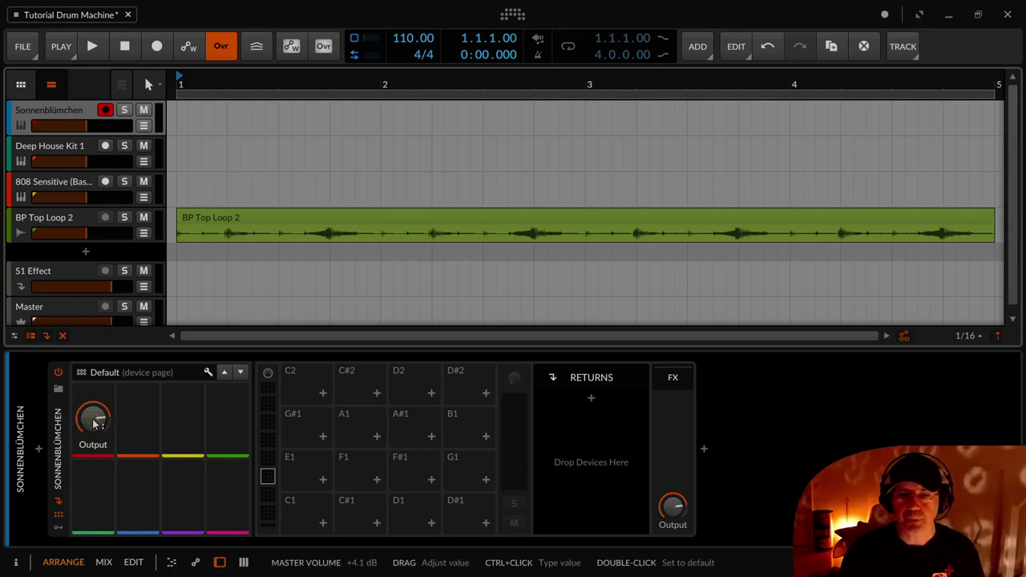
# - Hide the drum machine's remote controls and take a brief look at its modulator slots
pyautogui.click(58, 513)
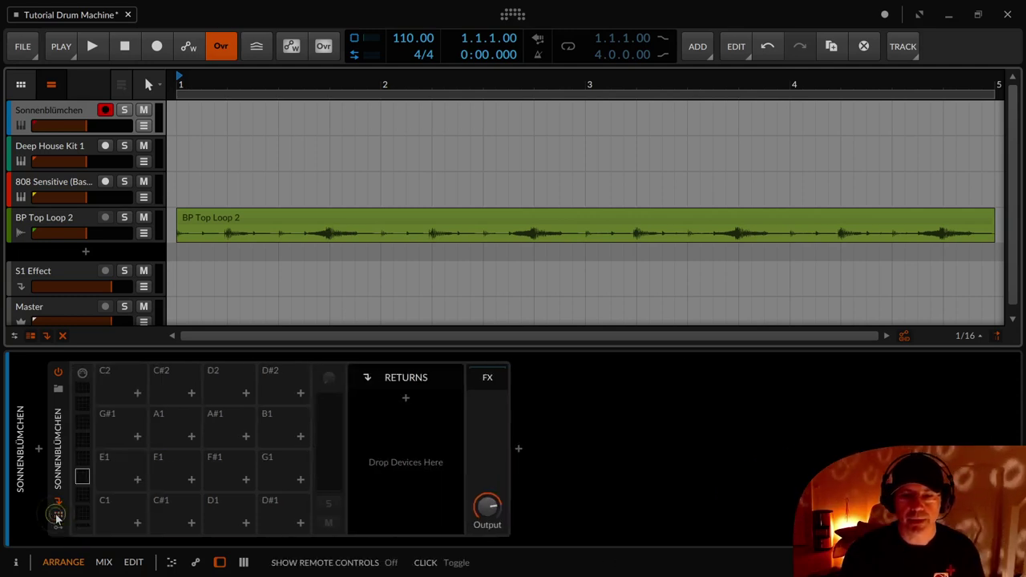
pyautogui.click(60, 528)
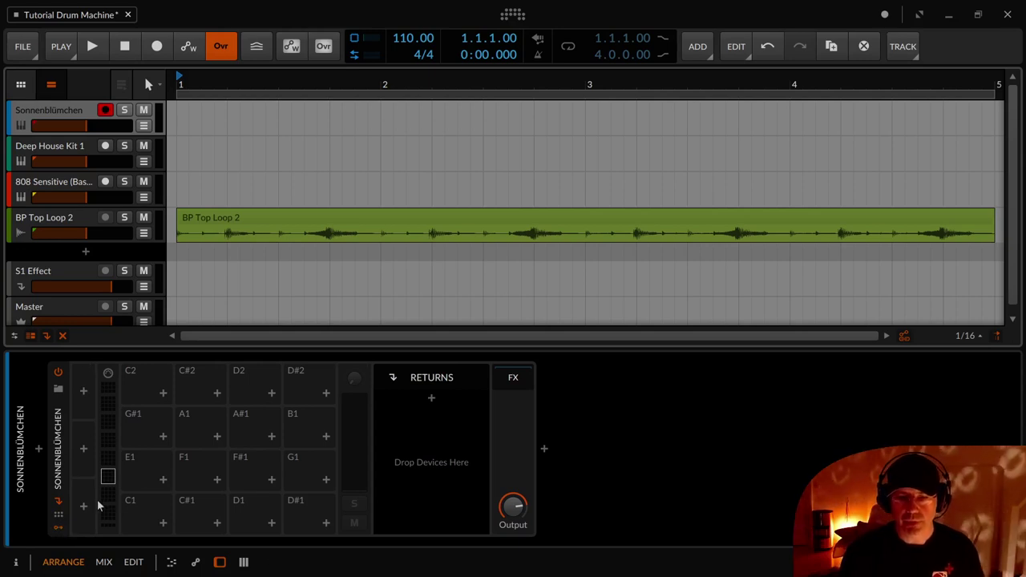
pyautogui.click(57, 528)
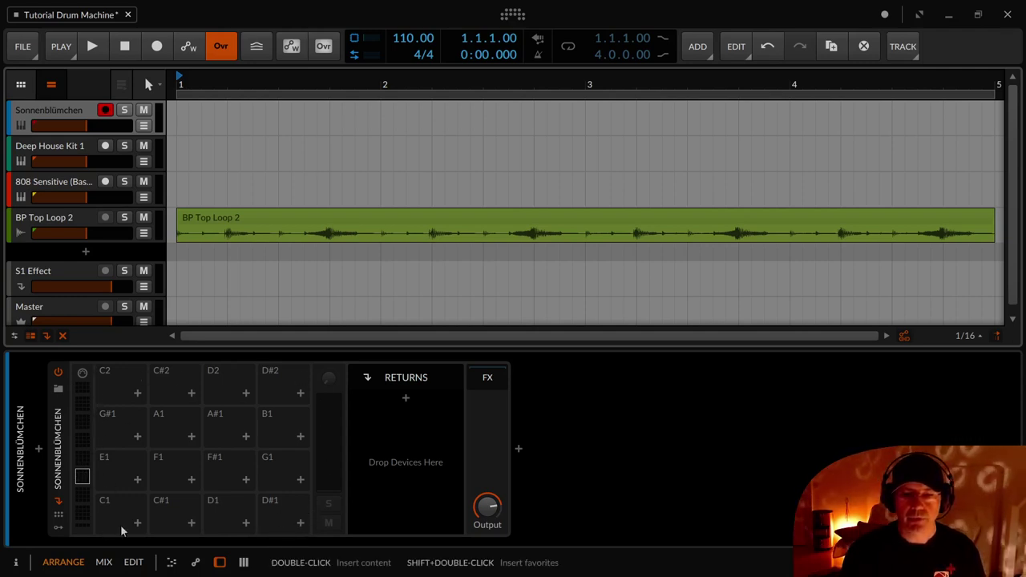
# - Browse the drum pads up to the G#3–B4 range, return to C1–D#2, and enable following of played notes
pyautogui.click(85, 460)
pyautogui.click(84, 480)
pyautogui.click(85, 464)
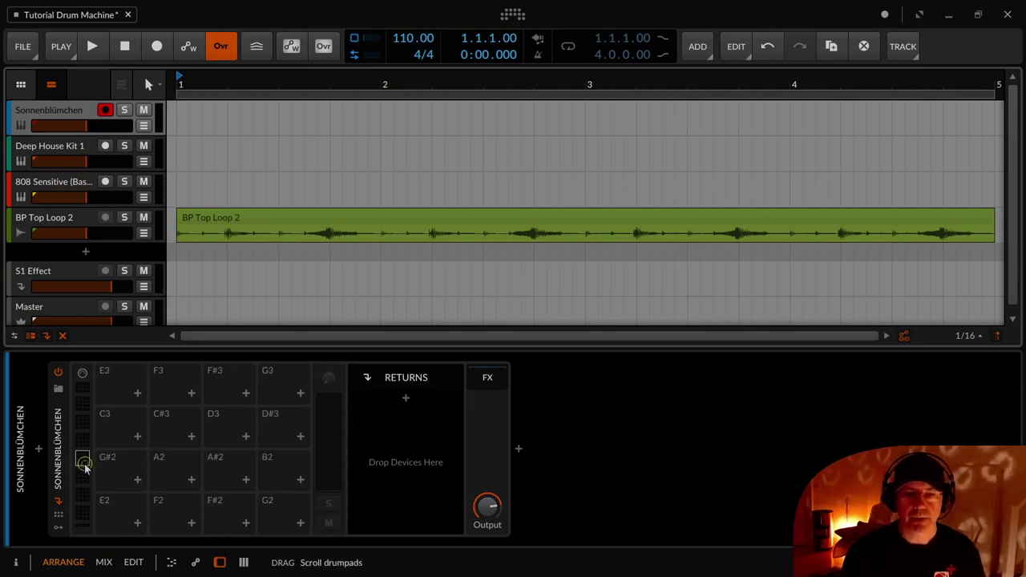
pyautogui.click(82, 443)
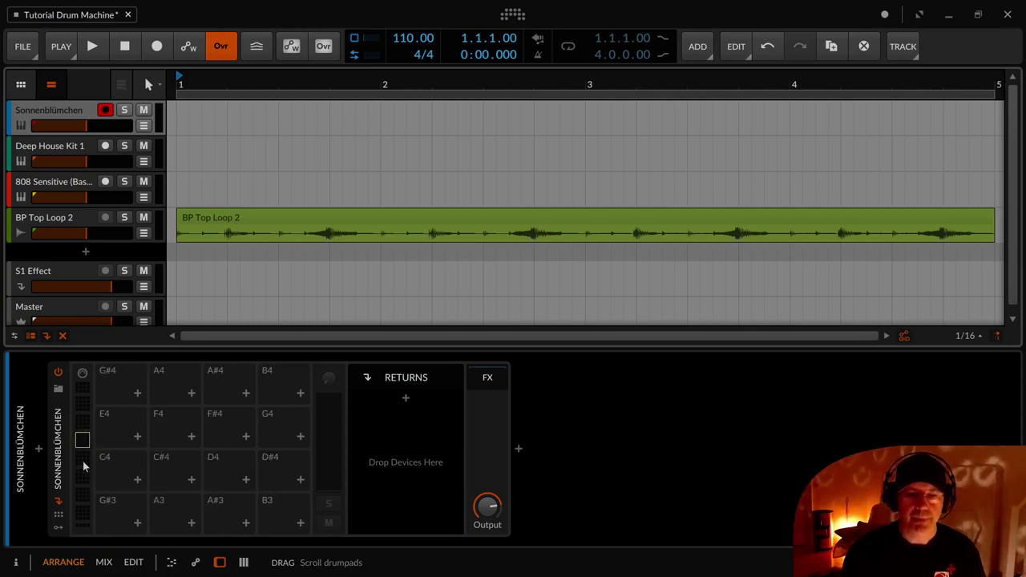
pyautogui.click(81, 457)
pyautogui.click(83, 480)
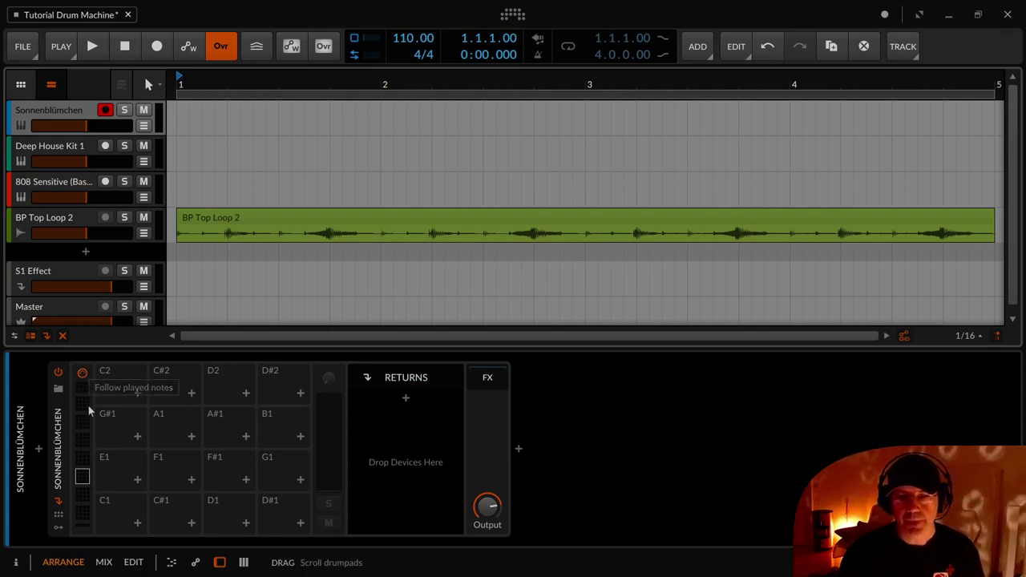
pyautogui.click(84, 375)
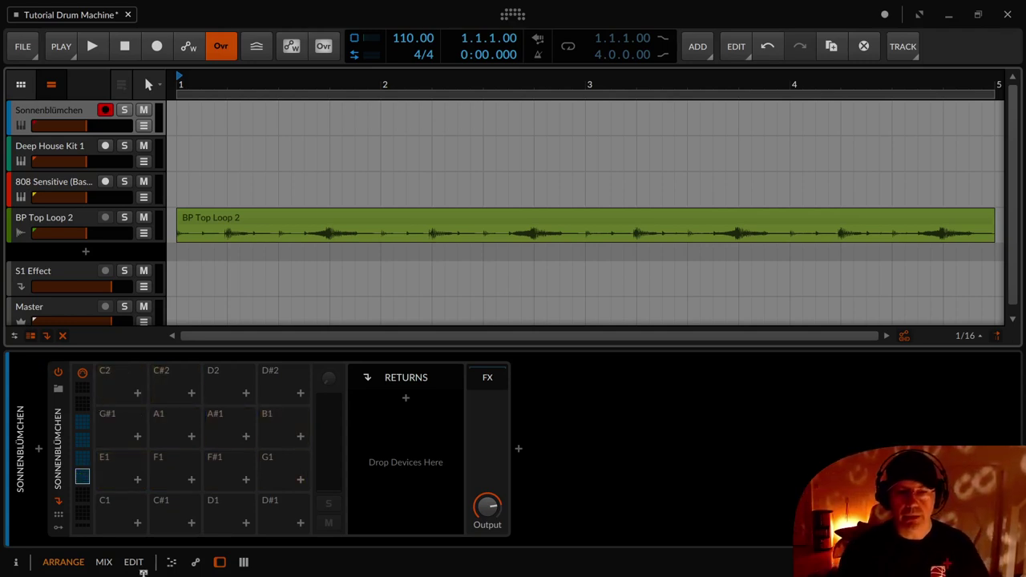
# - Examine the drum pads across the octaves while notes are played, and return to the C1–D#2 range
pyautogui.click(81, 477)
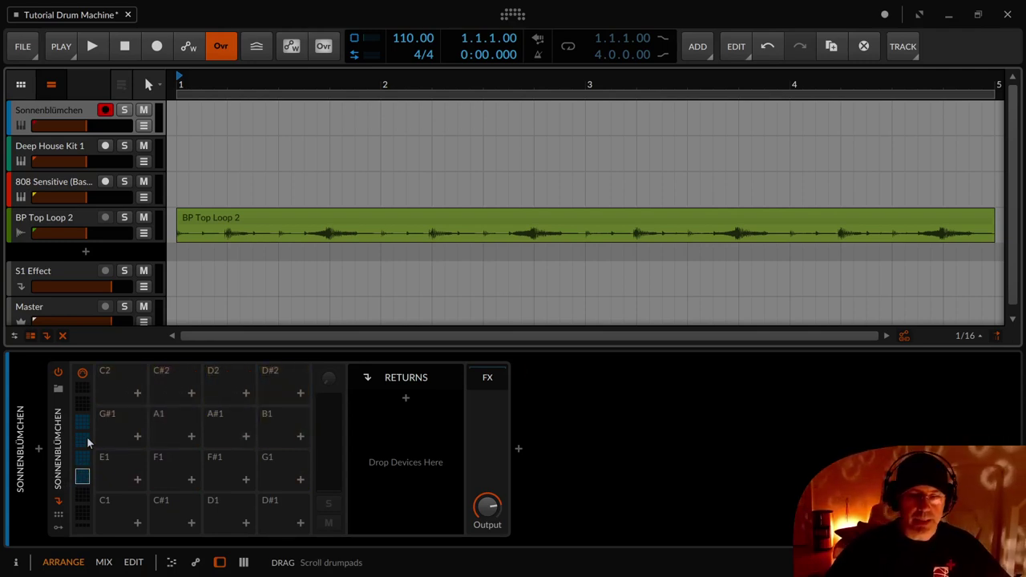
pyautogui.scroll(1, 87, 436)
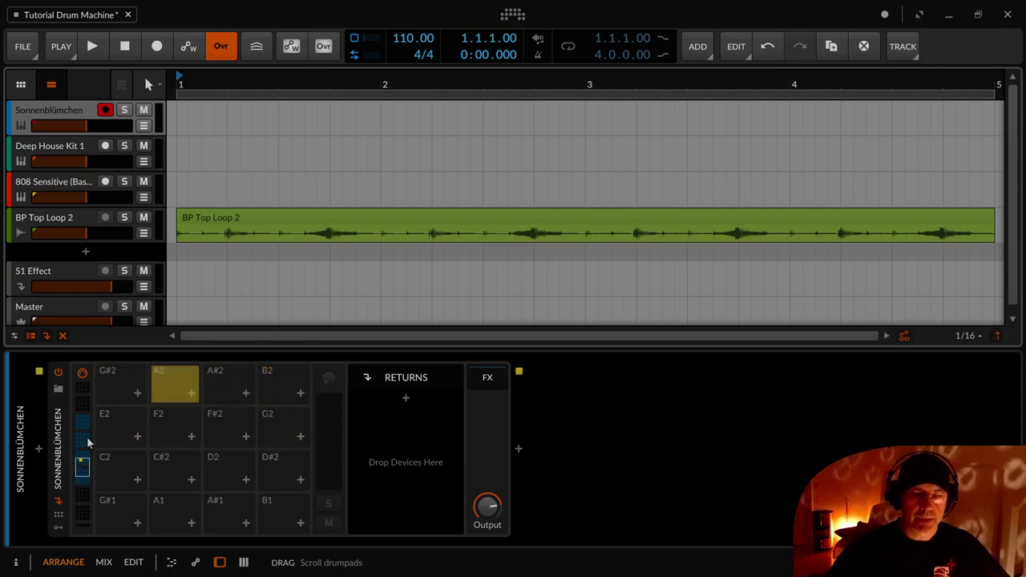
pyautogui.scroll(1, 87, 436)
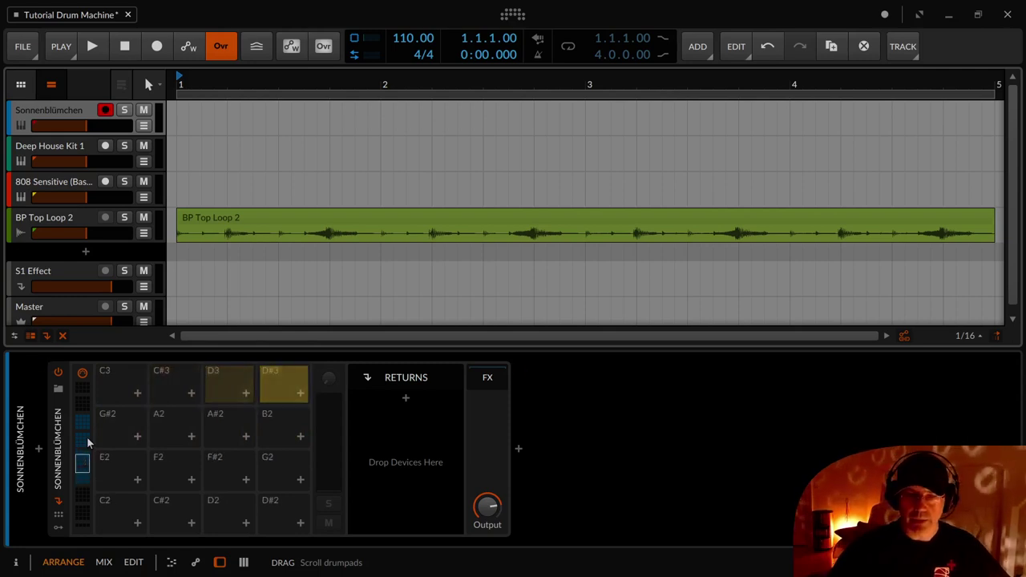
pyautogui.scroll(1, 87, 436)
pyautogui.scroll(7, 86, 436)
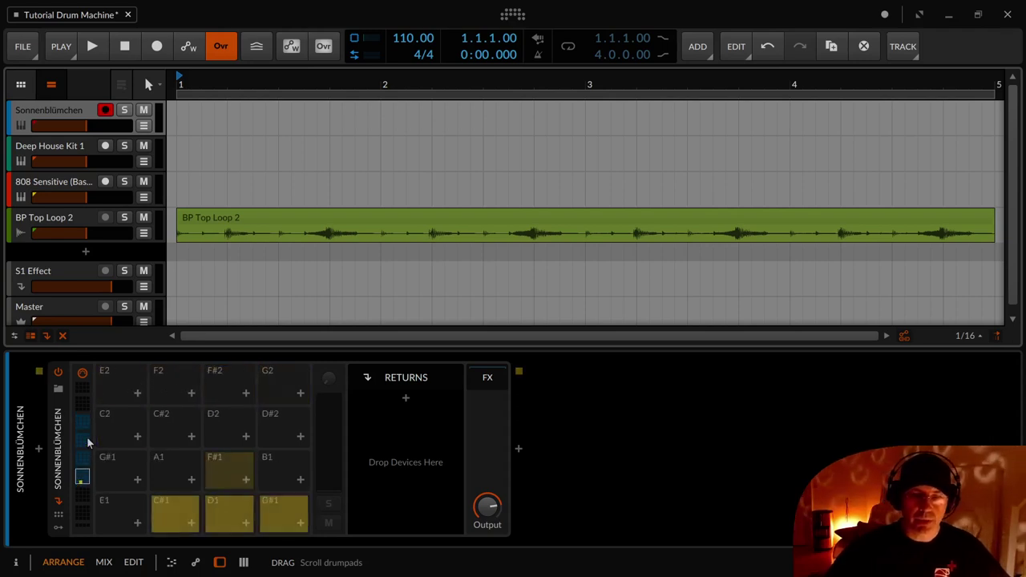
pyautogui.scroll(-1, 86, 436)
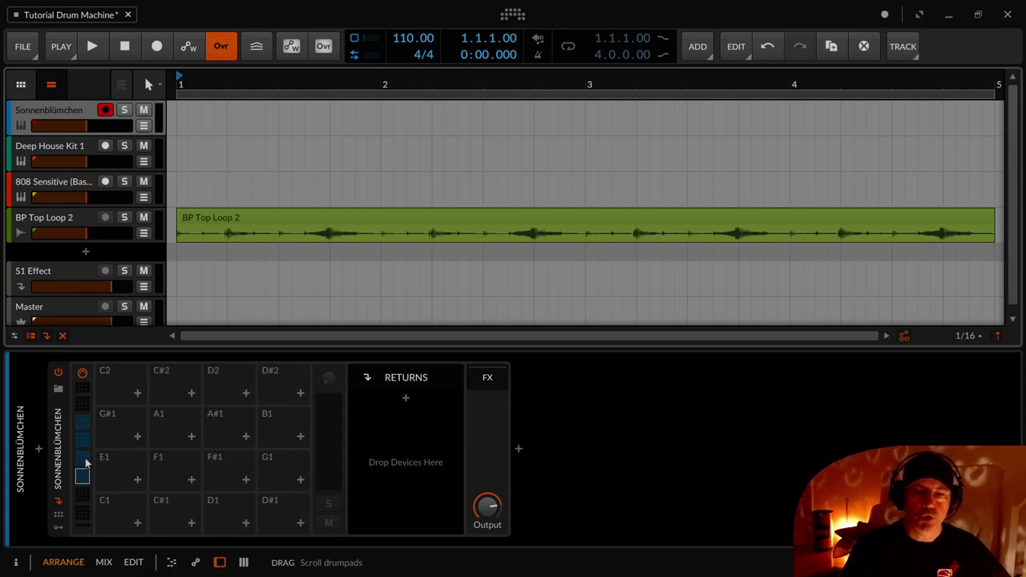
pyautogui.scroll(-2, 83, 476)
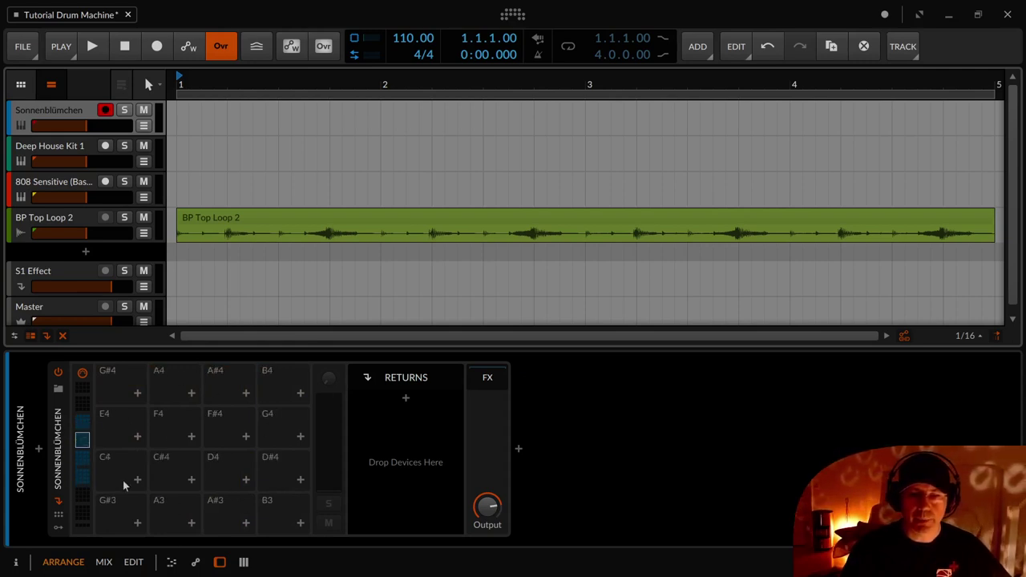
pyautogui.scroll(-5, 118, 467)
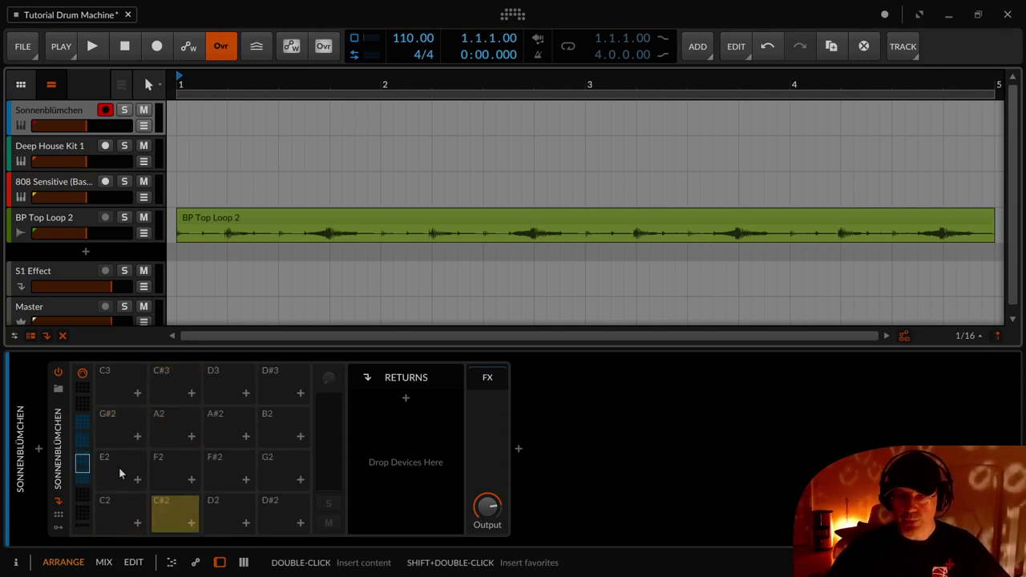
pyautogui.scroll(7, 118, 466)
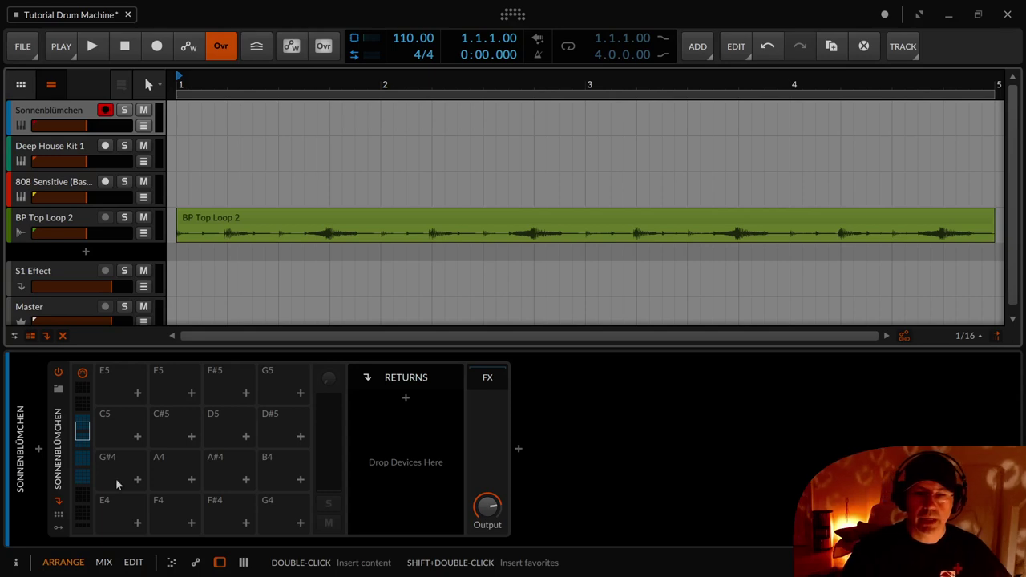
pyautogui.click(82, 475)
pyautogui.click(81, 373)
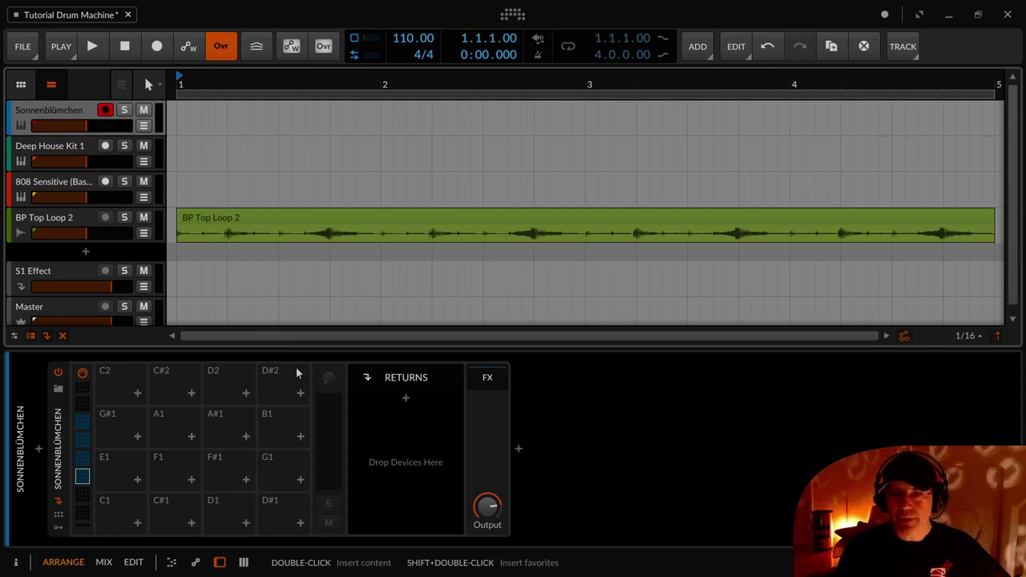
# - Switch to the Deep House Kit 1 track and open the sampler of its th_kick_foodie pad
pyautogui.click(71, 146)
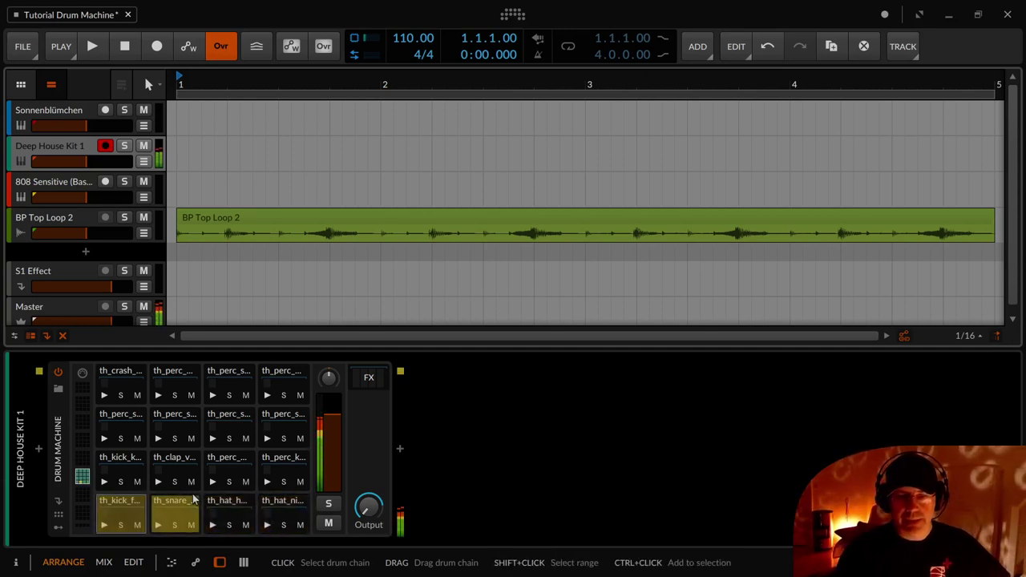
pyautogui.click(137, 519)
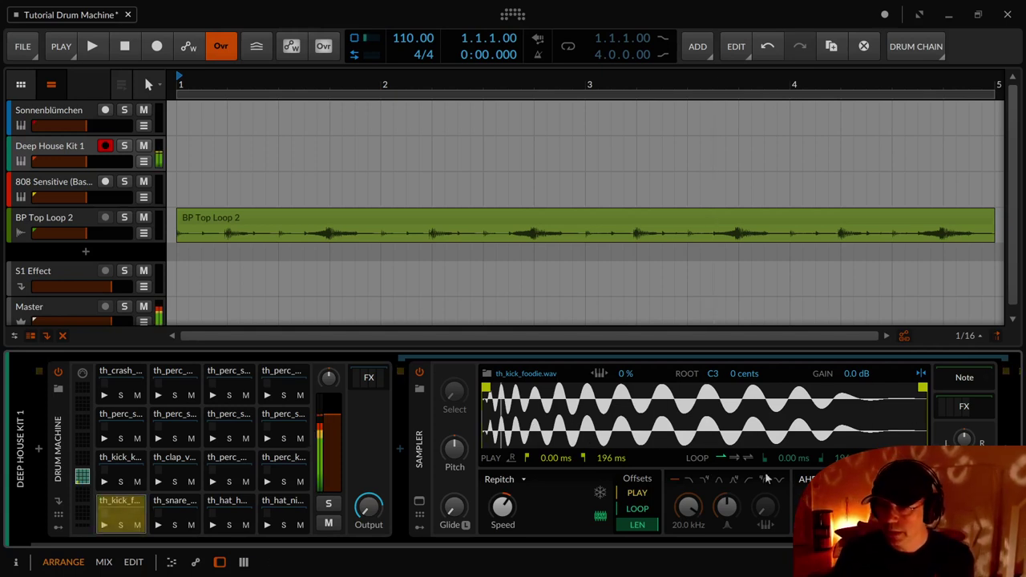
# - Try ping-pong looping on the th_kick_foodie sample, switch looping off, and set the sample's play start to 2.81 ms
pyautogui.click(745, 460)
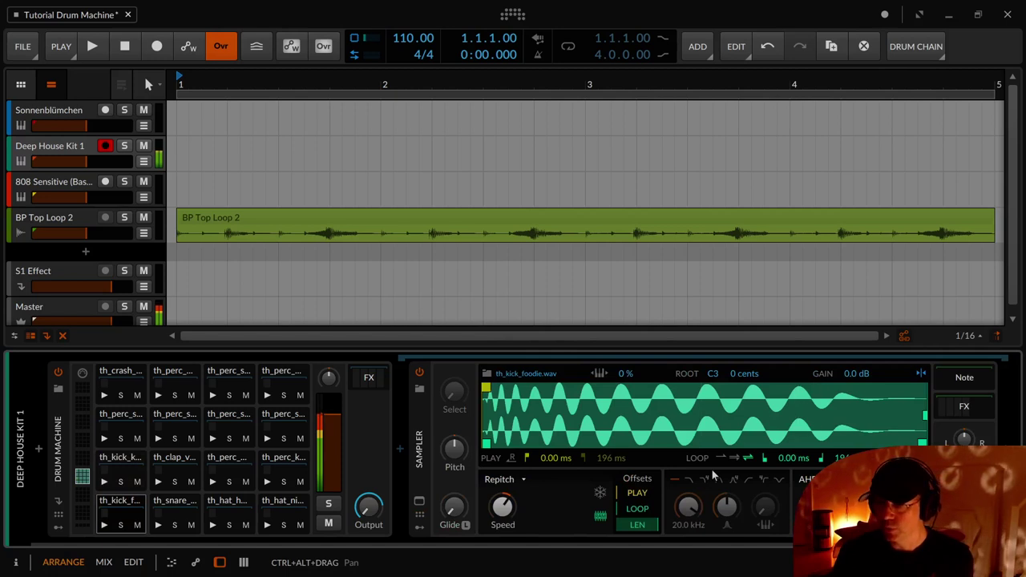
pyautogui.click(720, 458)
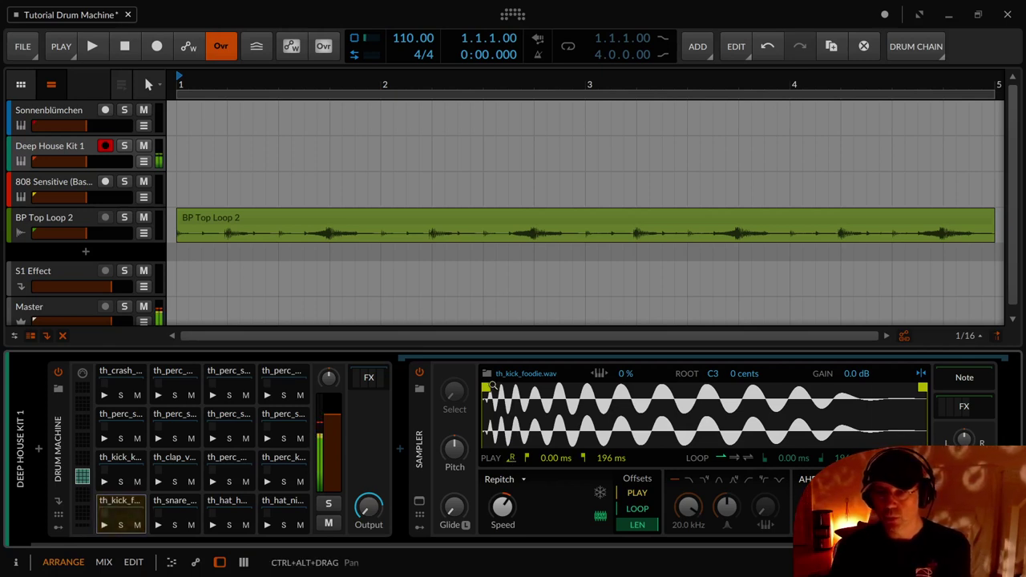
pyautogui.moveTo(487, 388); pyautogui.dragTo(616, 385)
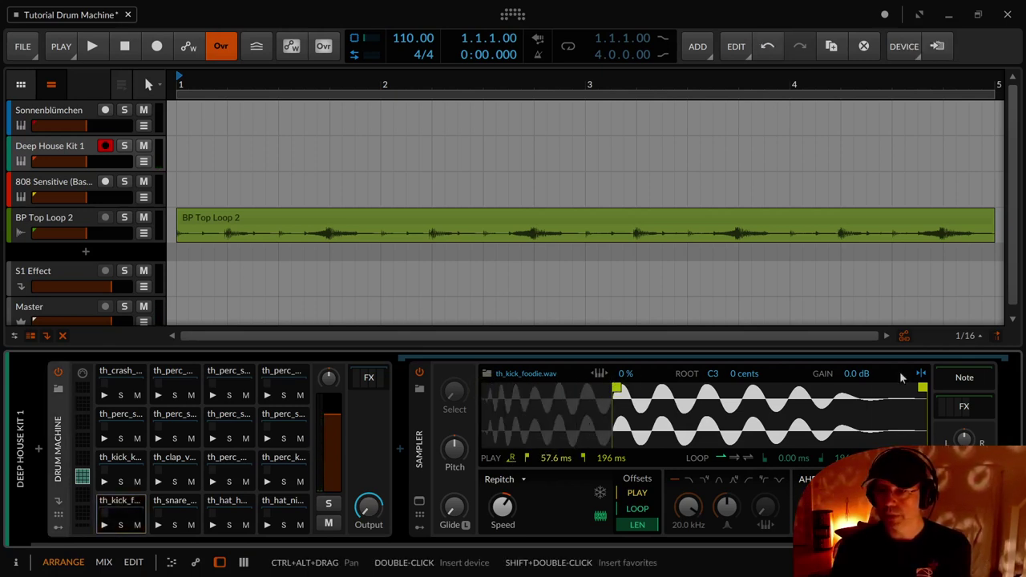
pyautogui.moveTo(501, 401)
pyautogui.mouseDown()
pyautogui.moveTo(435, 393)
pyautogui.moveTo(488, 443)
pyautogui.mouseUp()
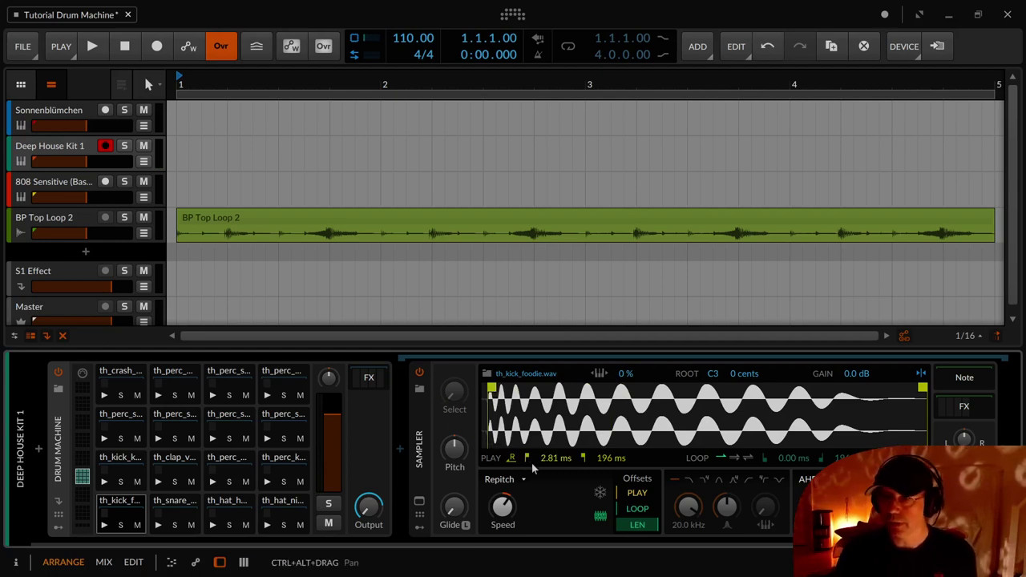
# - Try the Shot envelope mode on the kick sampler, turn off reverse playback, and return the envelope to AHDSR
pyautogui.moveTo(601, 545); pyautogui.dragTo(638, 546)
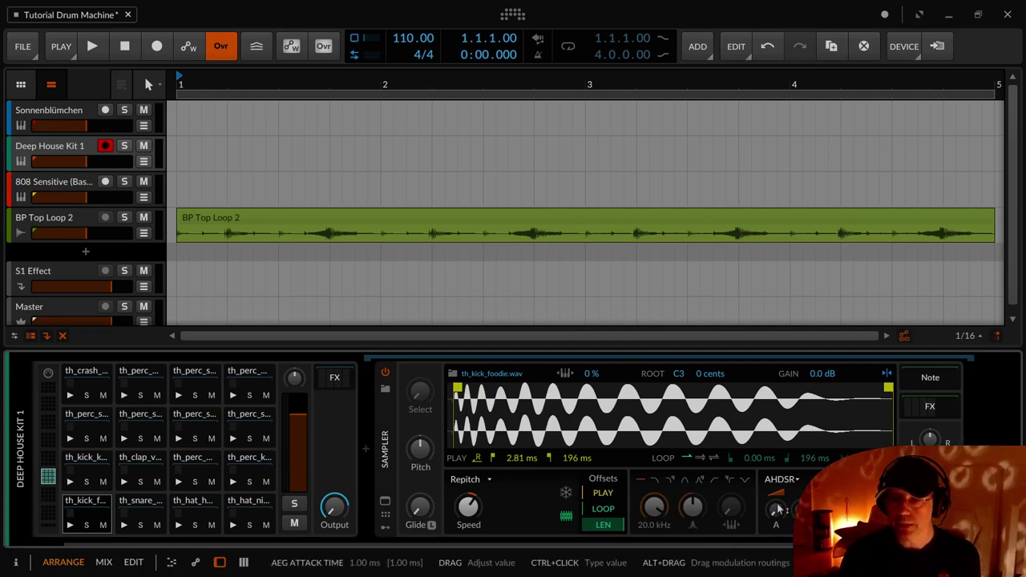
pyautogui.click(781, 479)
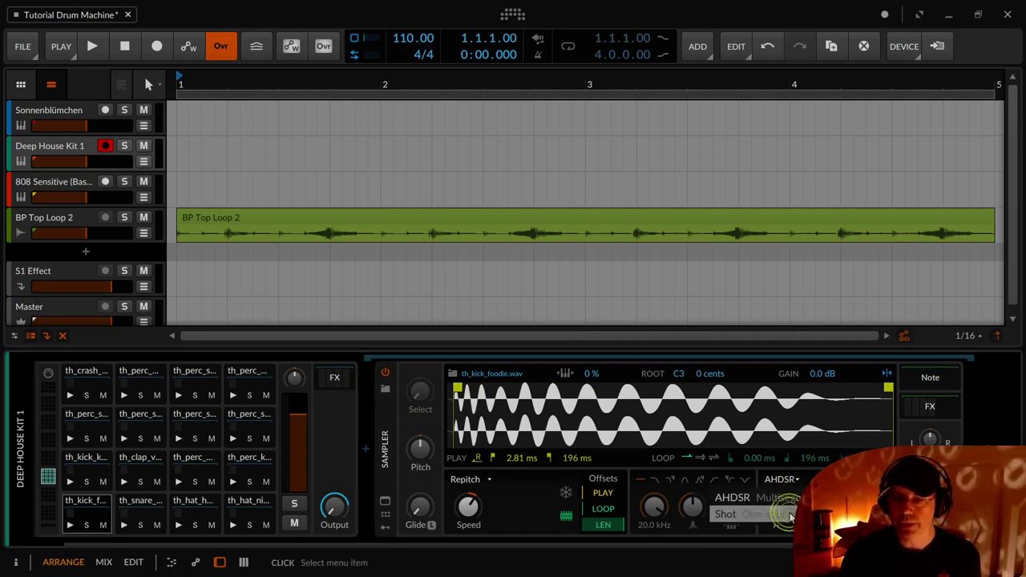
pyautogui.click(789, 514)
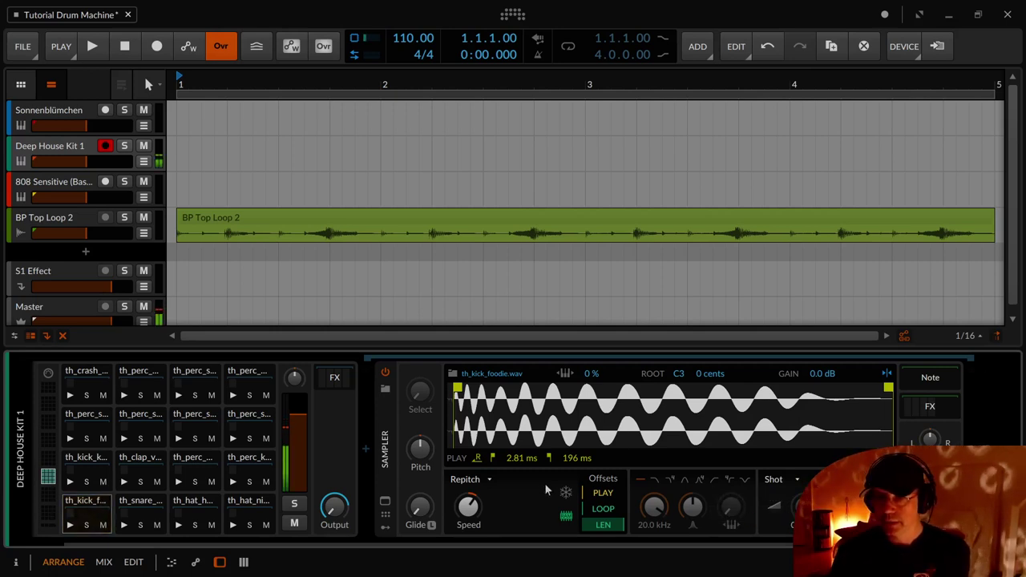
pyautogui.click(479, 458)
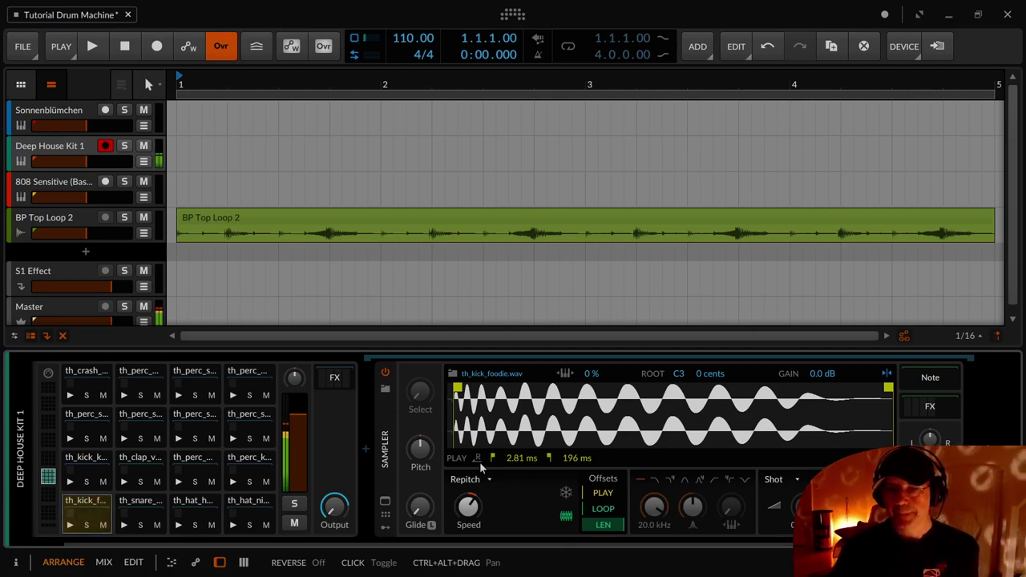
pyautogui.click(773, 479)
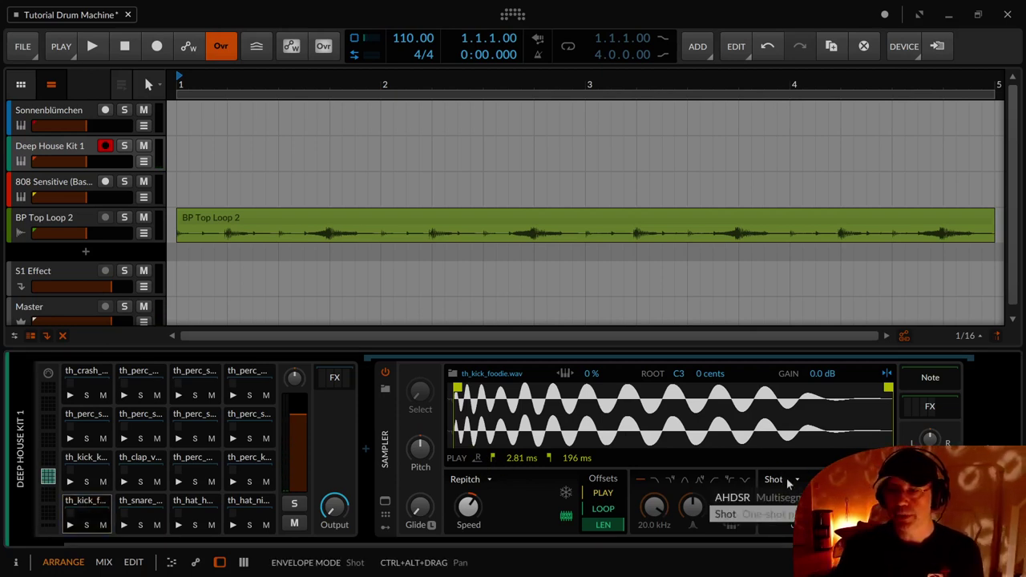
pyautogui.click(789, 498)
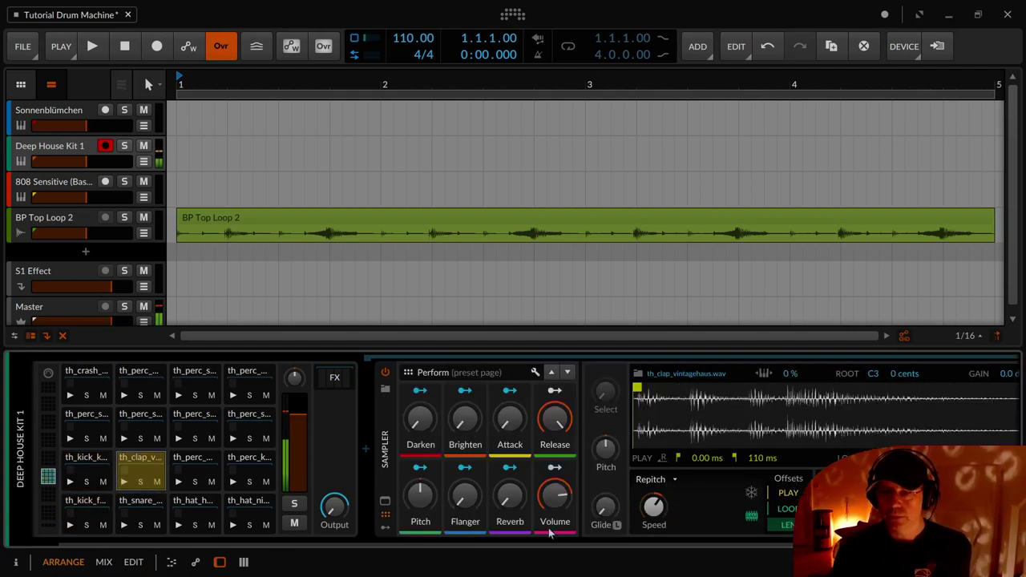
# - Look over the clap pad's sampler with its Perform controls, and briefly show and hide the drum machine's own remote controls
pyautogui.moveTo(511, 542); pyautogui.dragTo(681, 541)
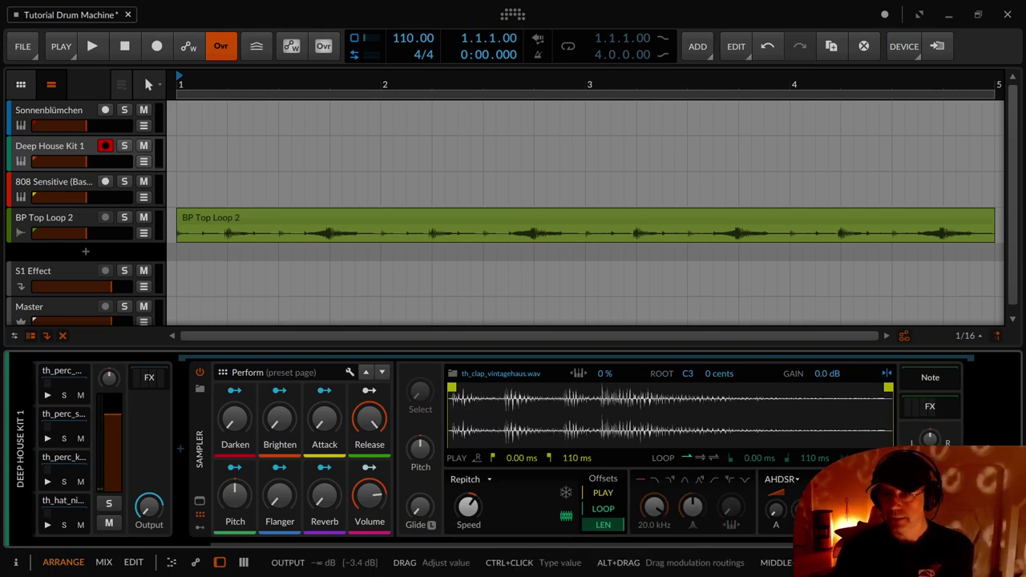
pyautogui.hscroll(-5, 368, 358)
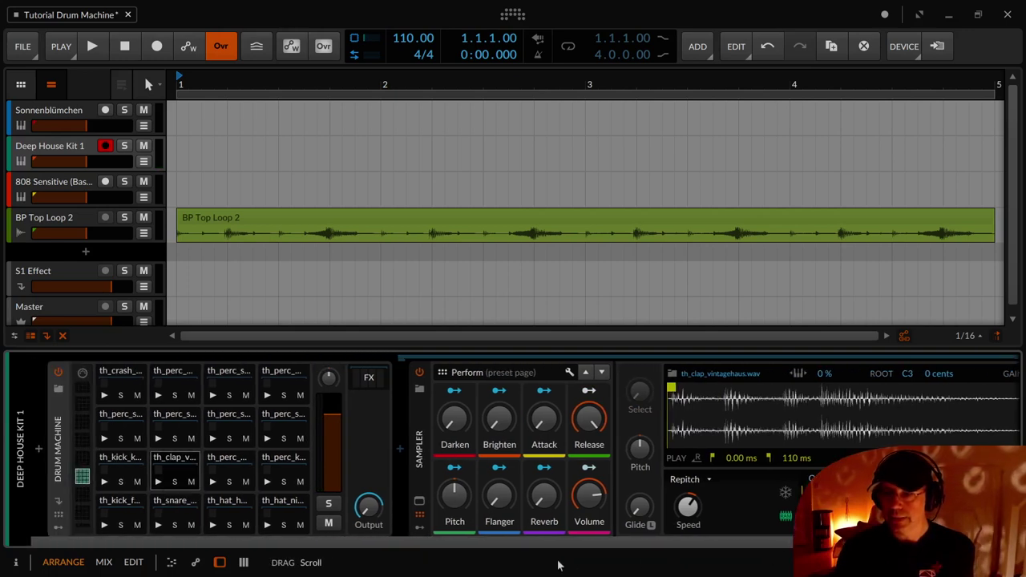
pyautogui.click(60, 515)
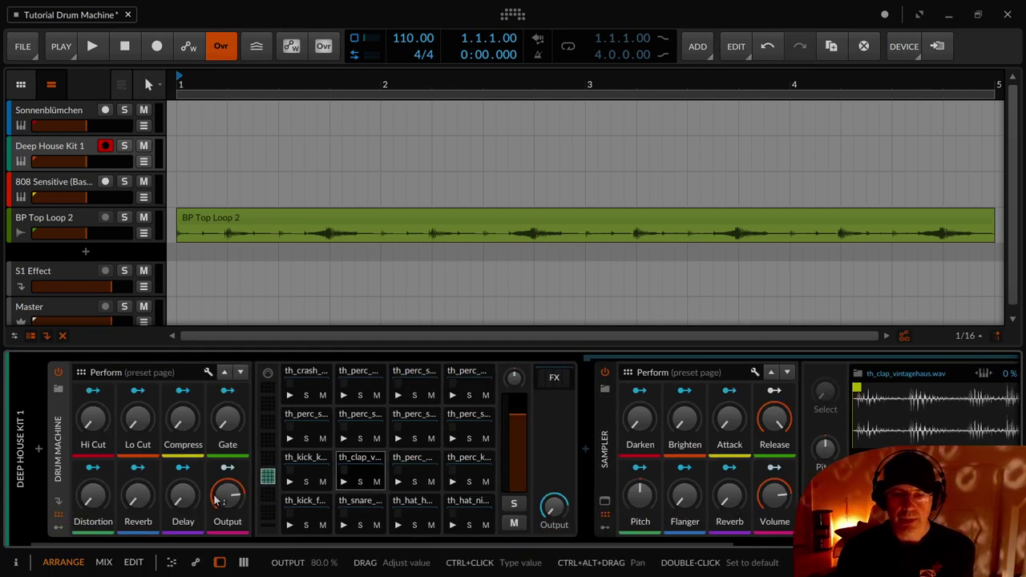
pyautogui.click(62, 518)
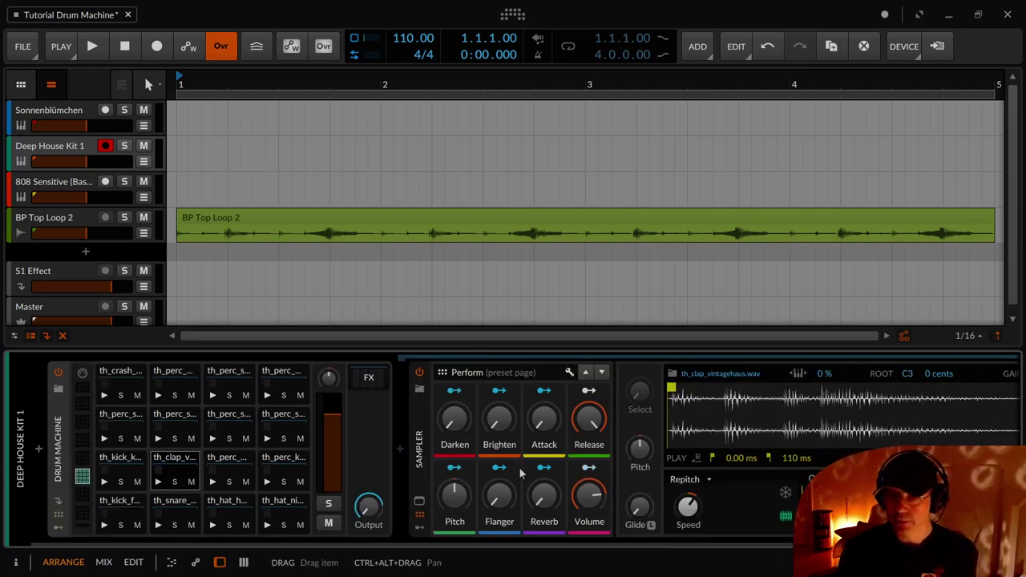
# - Reset the clap sampler's Release remote control to 0 % and raise it back up
pyautogui.doubleClick(589, 414)
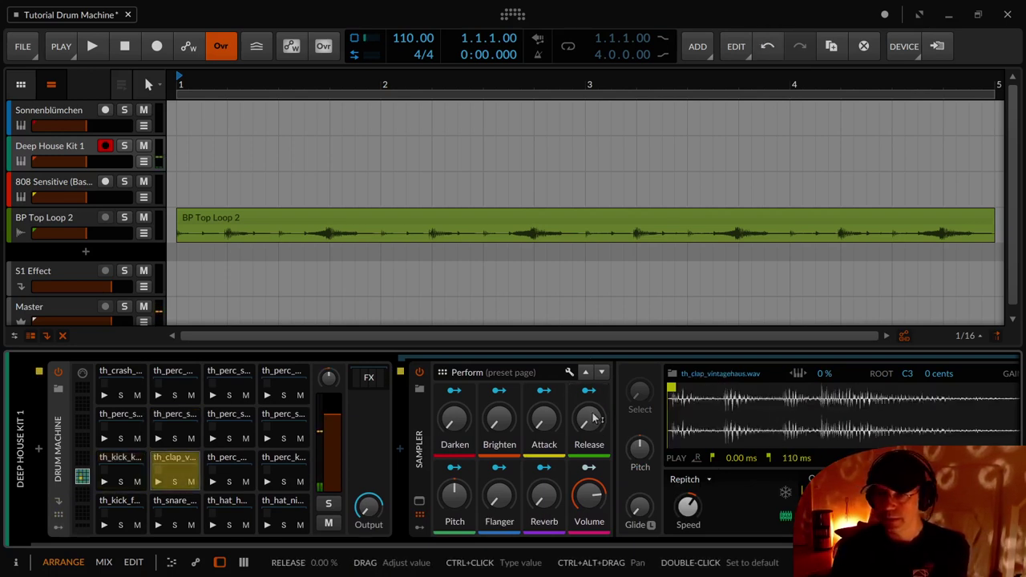
pyautogui.moveTo(593, 422); pyautogui.dragTo(593, 320)
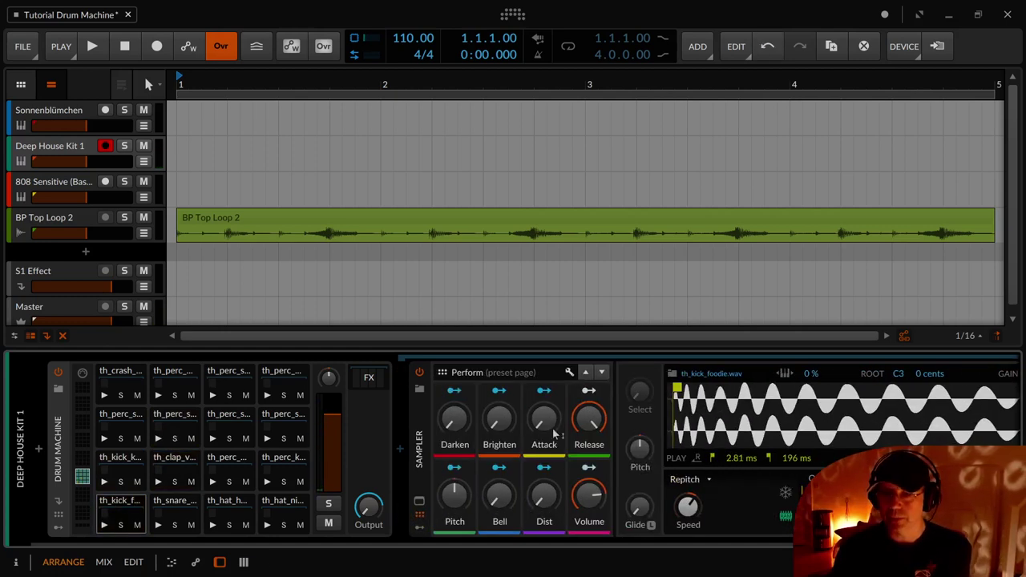
# - Sweep the kick sampler's Release remote control from 0 % to 100 %, down to about 26 %, and back to full
pyautogui.doubleClick(587, 418)
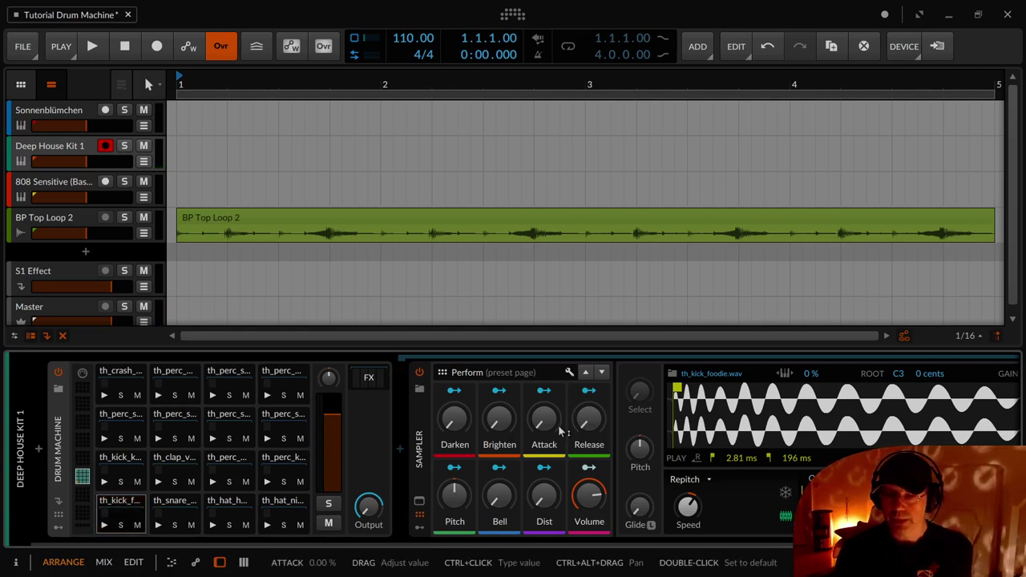
pyautogui.moveTo(517, 539); pyautogui.dragTo(675, 532)
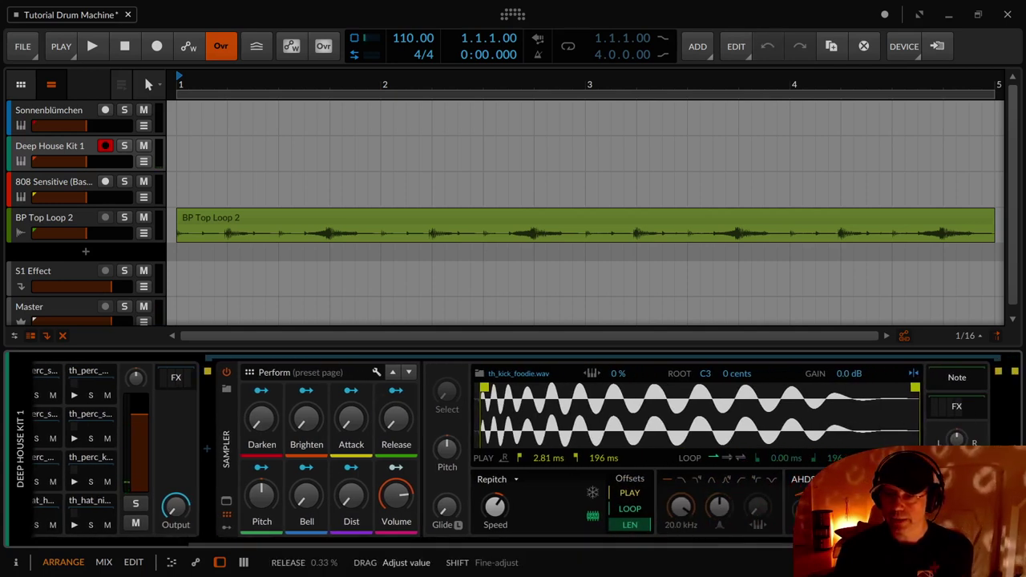
pyautogui.moveTo(395, 418)
pyautogui.mouseDown()
pyautogui.moveTo(395, 429)
pyautogui.moveTo(392, 420)
pyautogui.mouseUp()
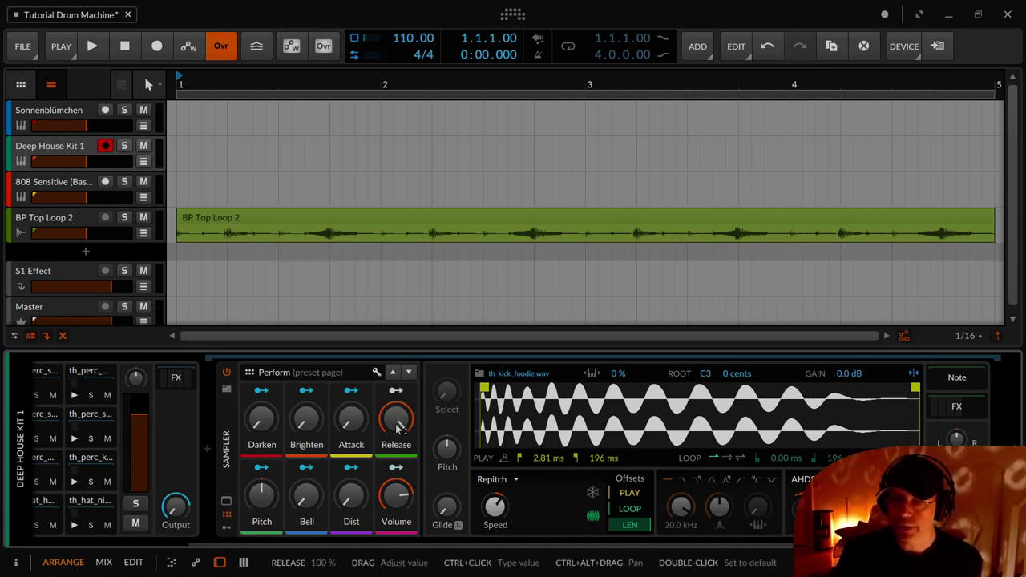
pyautogui.moveTo(399, 427); pyautogui.dragTo(398, 493)
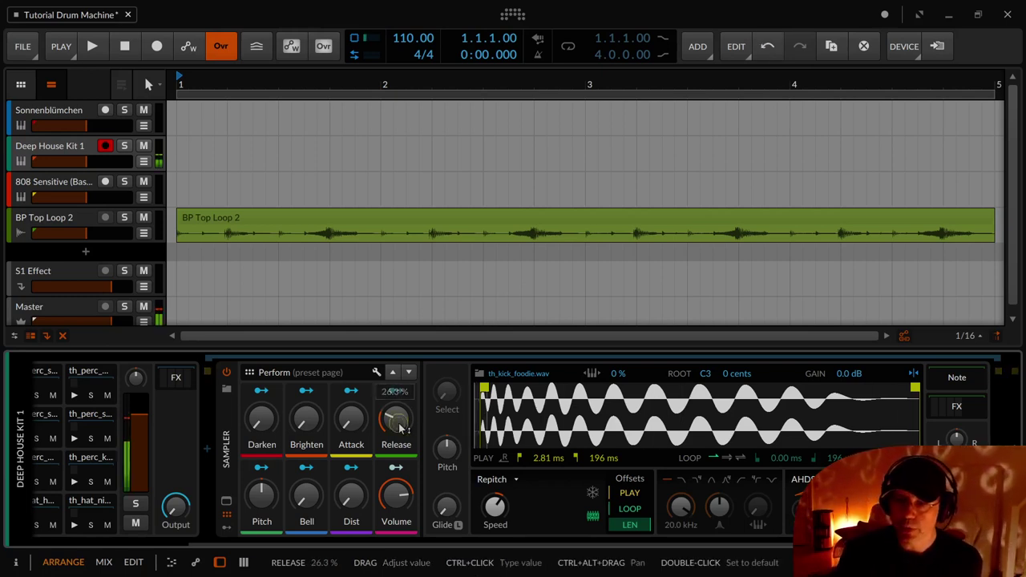
pyautogui.moveTo(400, 427); pyautogui.dragTo(400, 395)
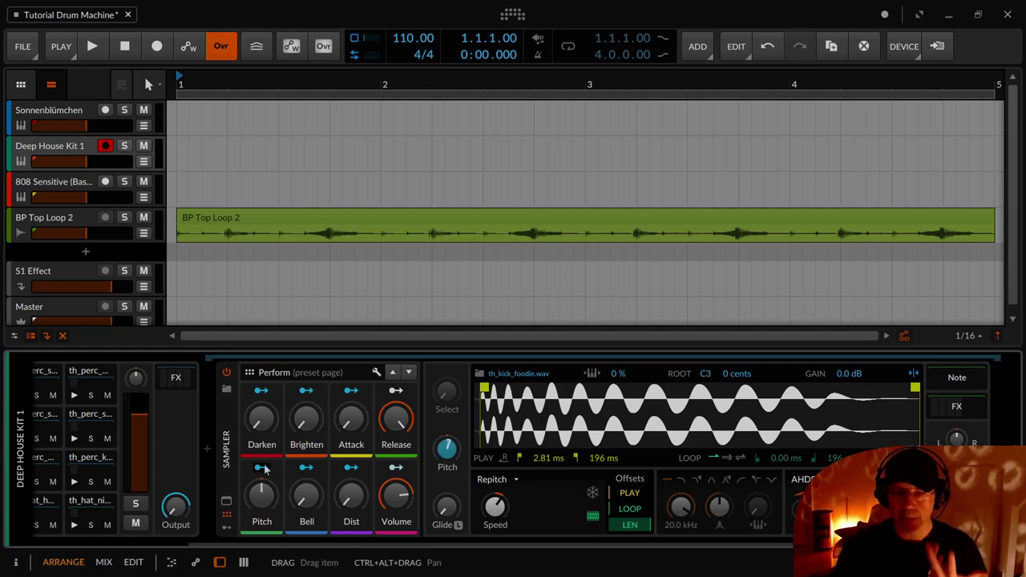
# - Hide the remote controls of the kick and snare samplers, deselecting and reselecting the kick pad in between
pyautogui.click(226, 515)
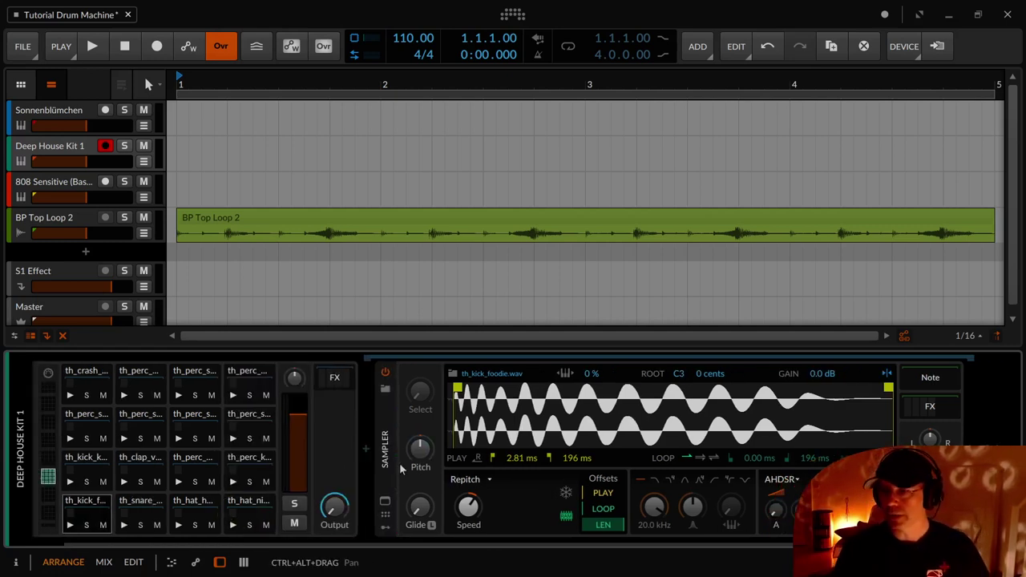
pyautogui.keyDown('ctrl'); pyautogui.click(105, 517); pyautogui.keyUp('ctrl')
pyautogui.click(131, 518)
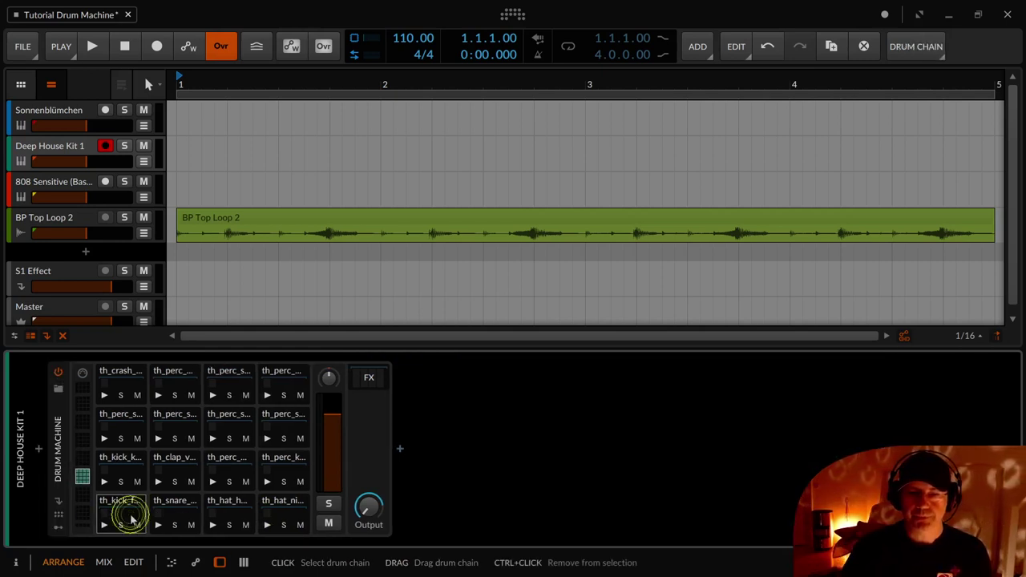
pyautogui.keyDown('ctrl'); pyautogui.click(131, 518); pyautogui.keyUp('ctrl')
pyautogui.click(130, 517)
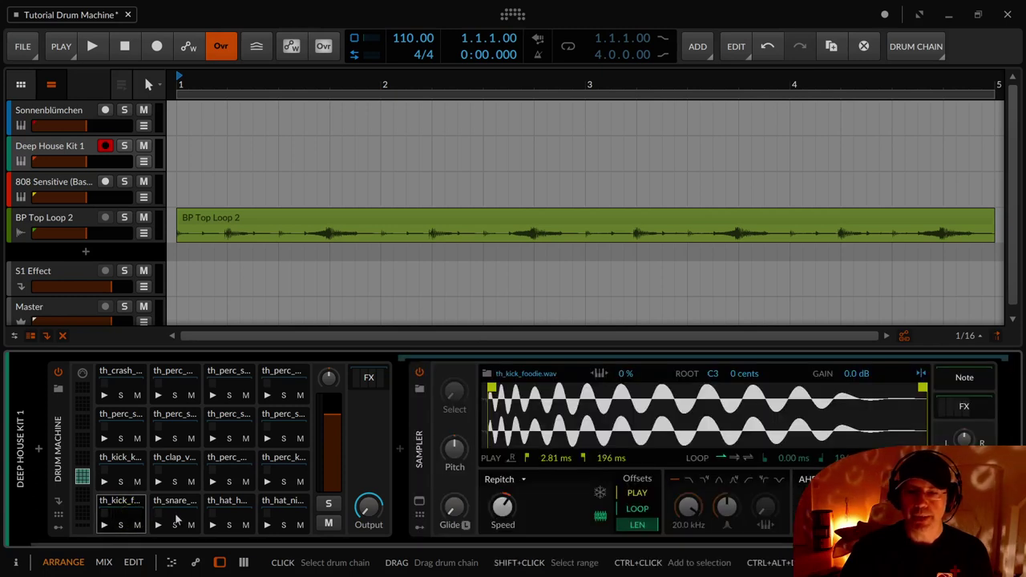
pyautogui.click(181, 517)
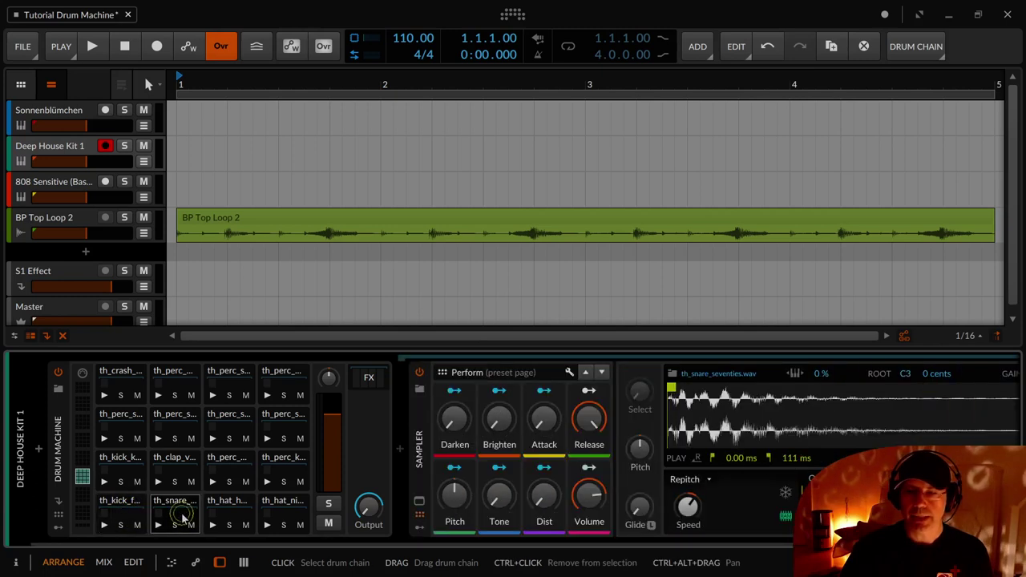
pyautogui.click(418, 515)
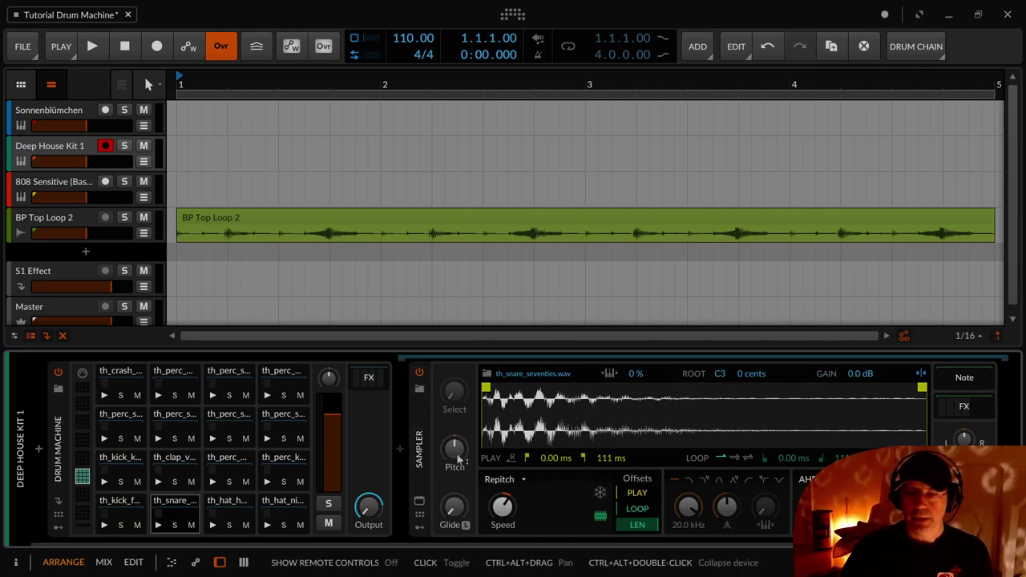
# - Switch between the kick and snare pads, audition the kick, and deselect and reselect its pad
pyautogui.click(133, 517)
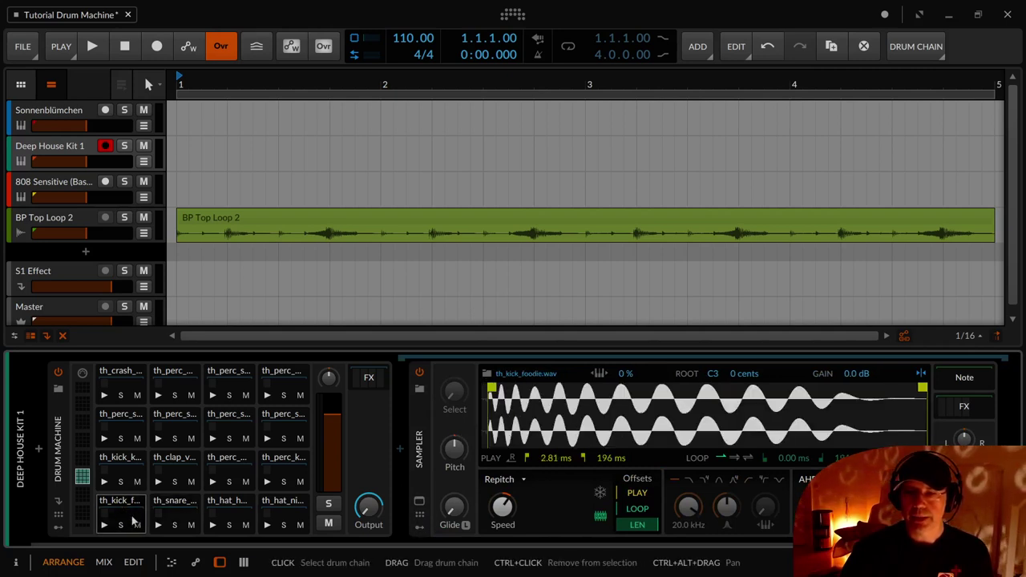
pyautogui.click(182, 520)
pyautogui.click(136, 513)
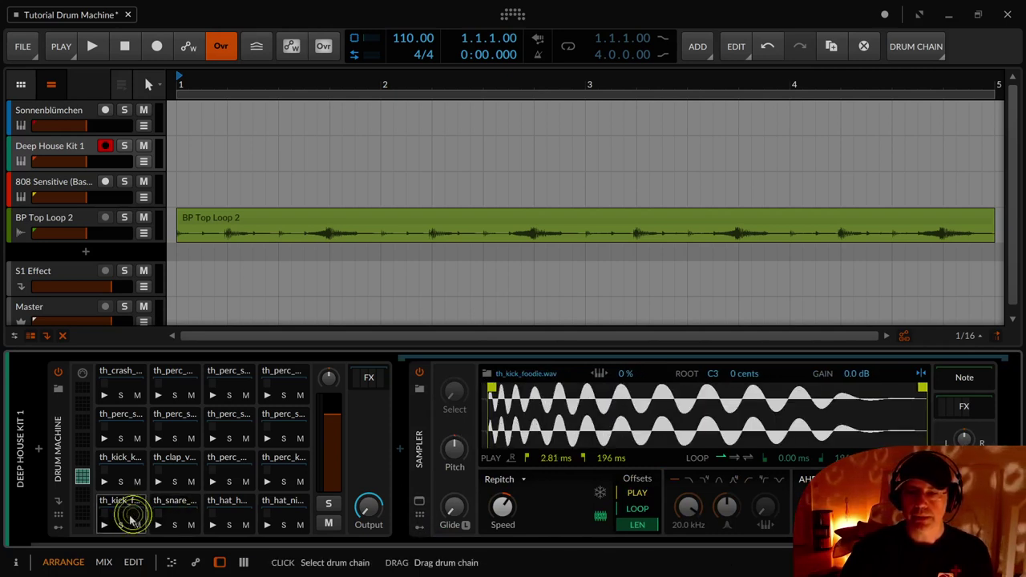
pyautogui.click(104, 525)
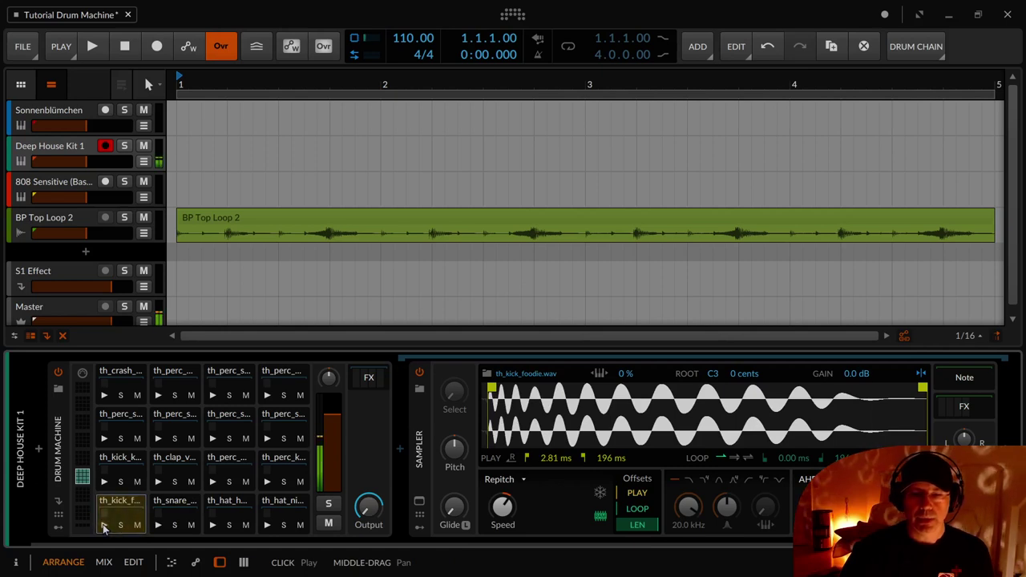
pyautogui.click(104, 525)
pyautogui.keyDown('ctrl'); pyautogui.click(105, 513); pyautogui.keyUp('ctrl')
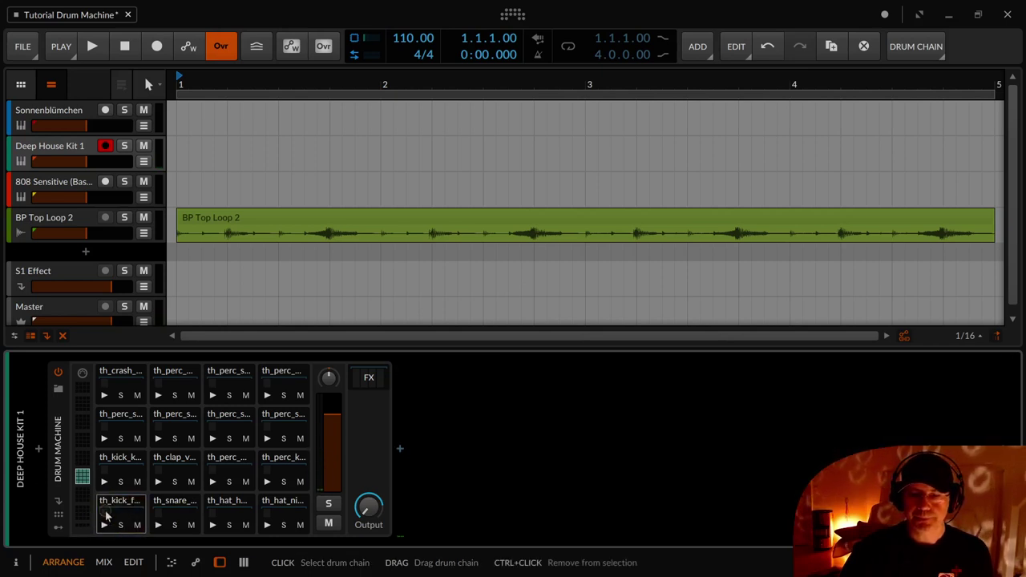
pyautogui.click(105, 516)
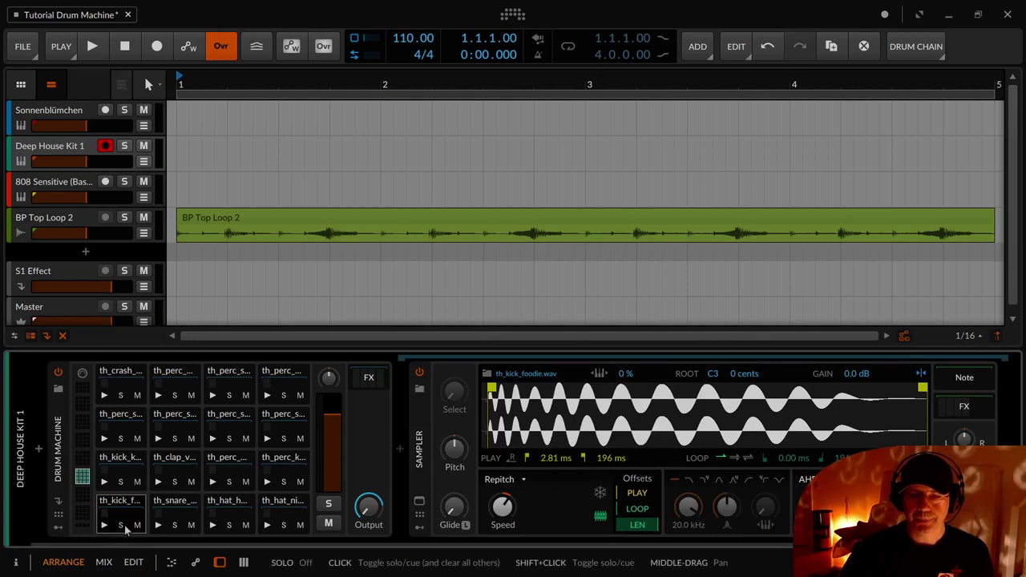
# - Solo and unsolo the th_kick_foodie pad, and mute and unmute it
pyautogui.click(121, 525)
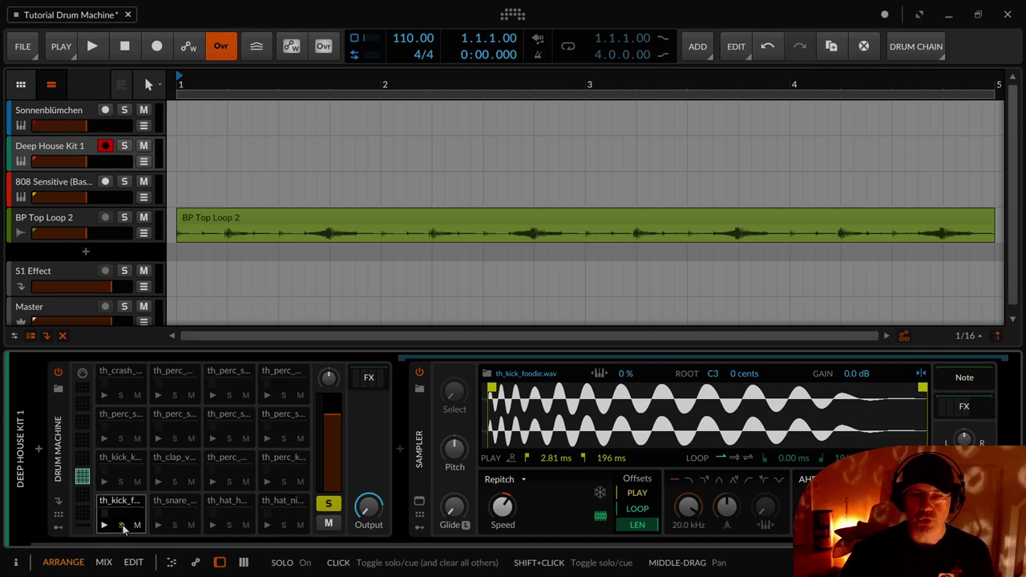
pyautogui.click(121, 525)
pyautogui.click(138, 525)
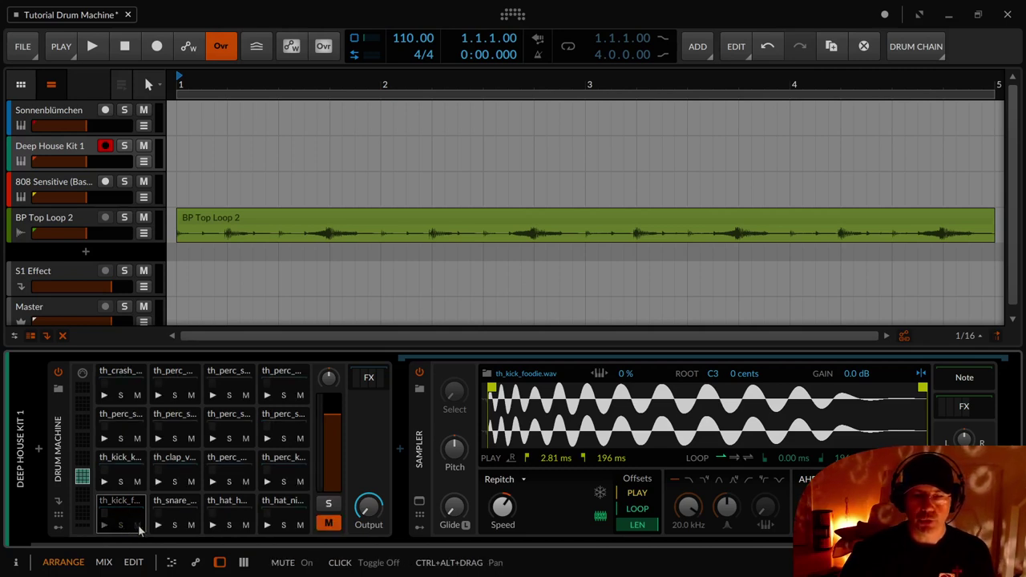
pyautogui.click(138, 525)
# - Hide the kick pad's device chain and pan the pad to about -47 %
pyautogui.click(121, 514)
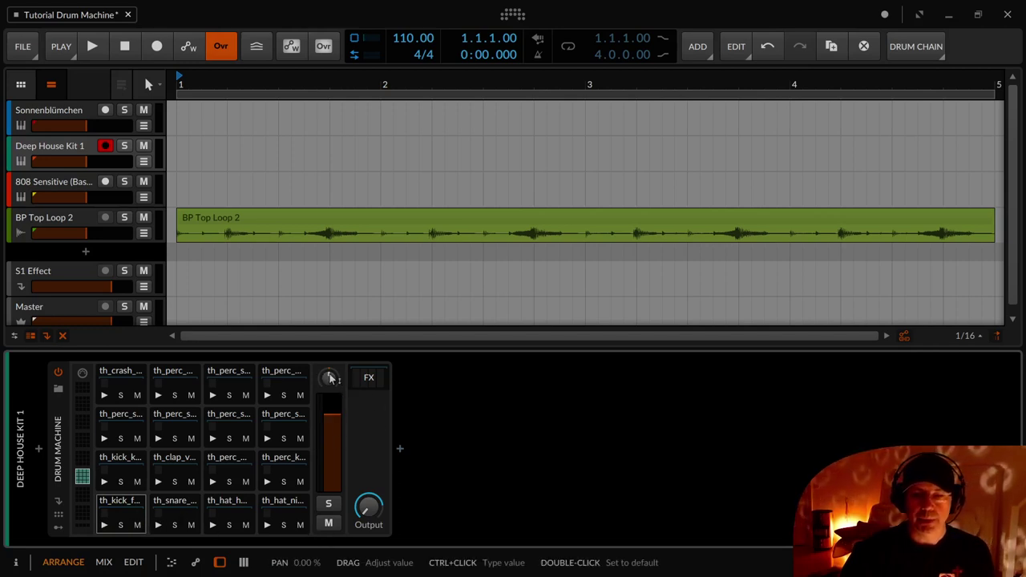
pyautogui.moveTo(329, 379); pyautogui.dragTo(330, 378)
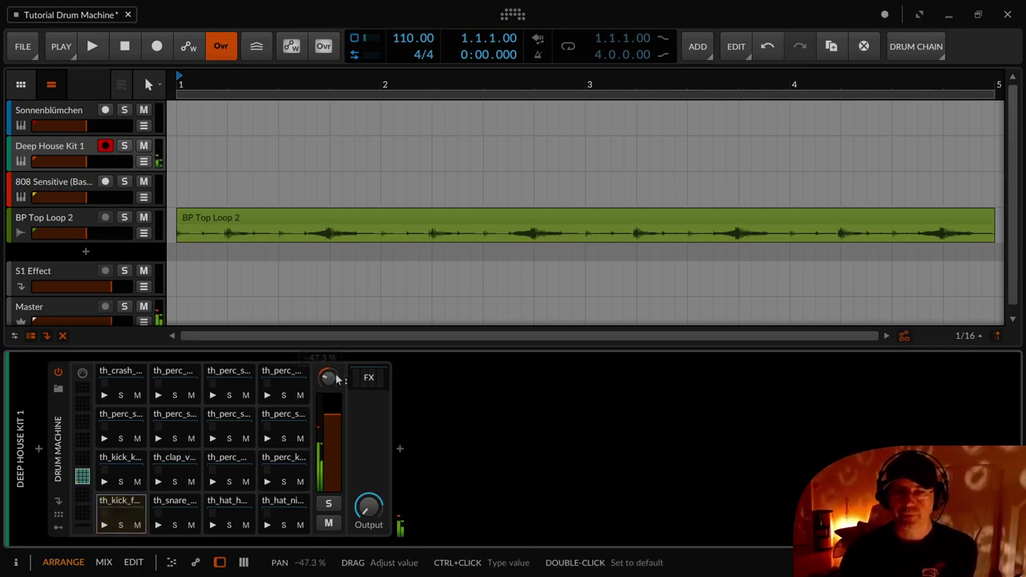
# - Adjust the kick pad's volume and switch its solo and mute on and off
pyautogui.moveTo(335, 417); pyautogui.dragTo(334, 471)
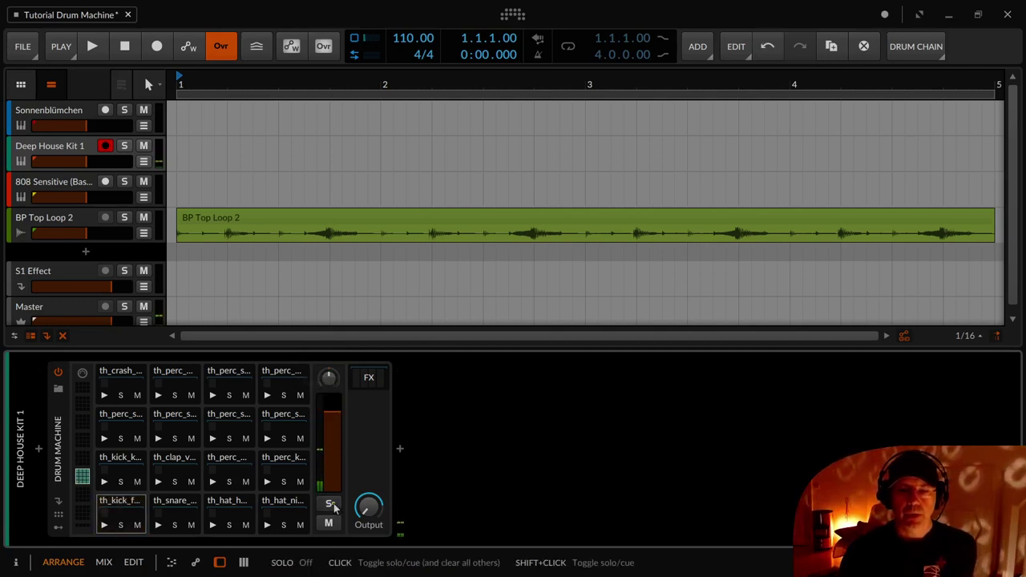
pyautogui.click(329, 503)
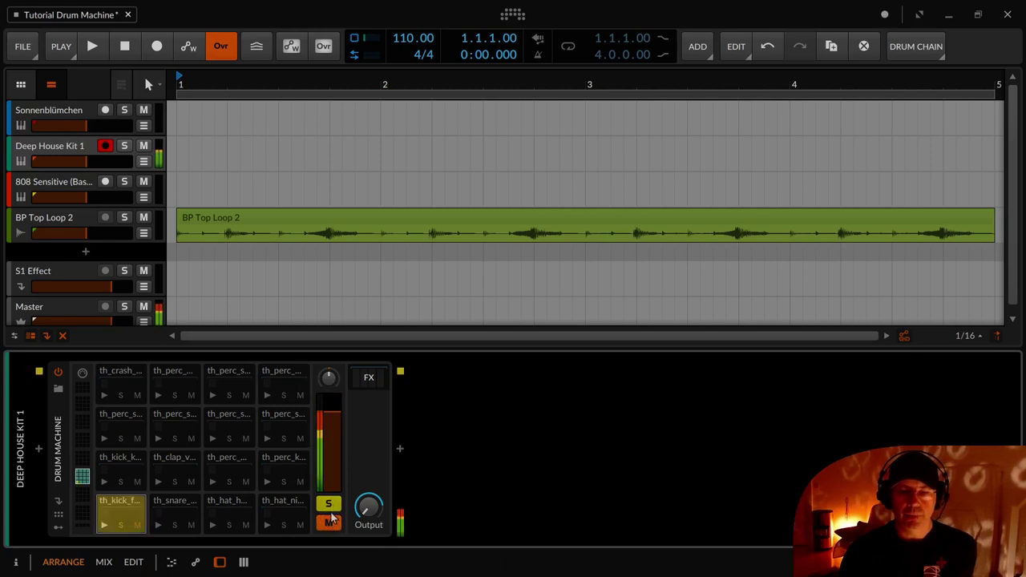
pyautogui.click(329, 503)
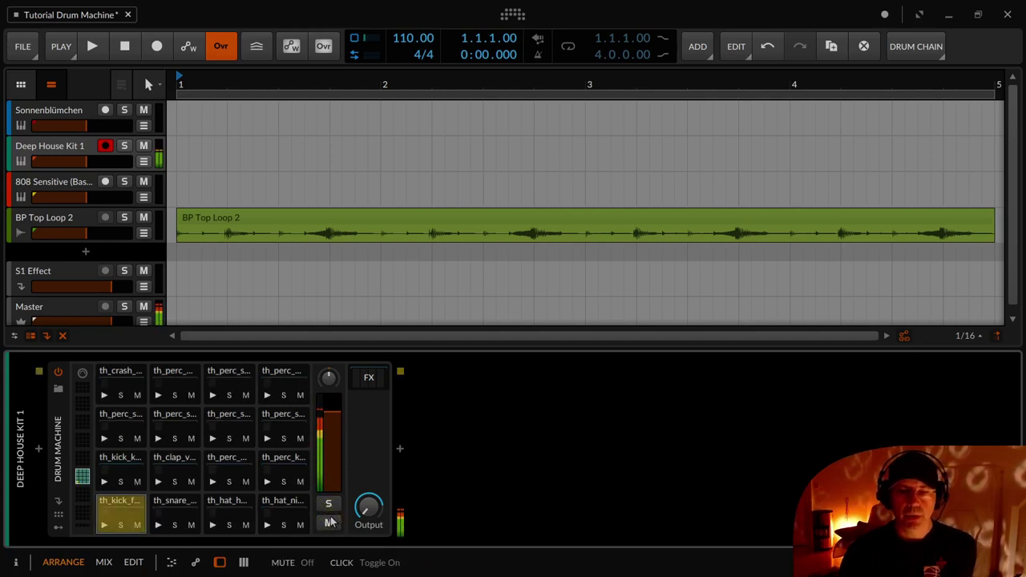
# - Show the th_kick_foodie pad's sampler, and briefly show and hide the mixer beneath the arranger
pyautogui.click(123, 519)
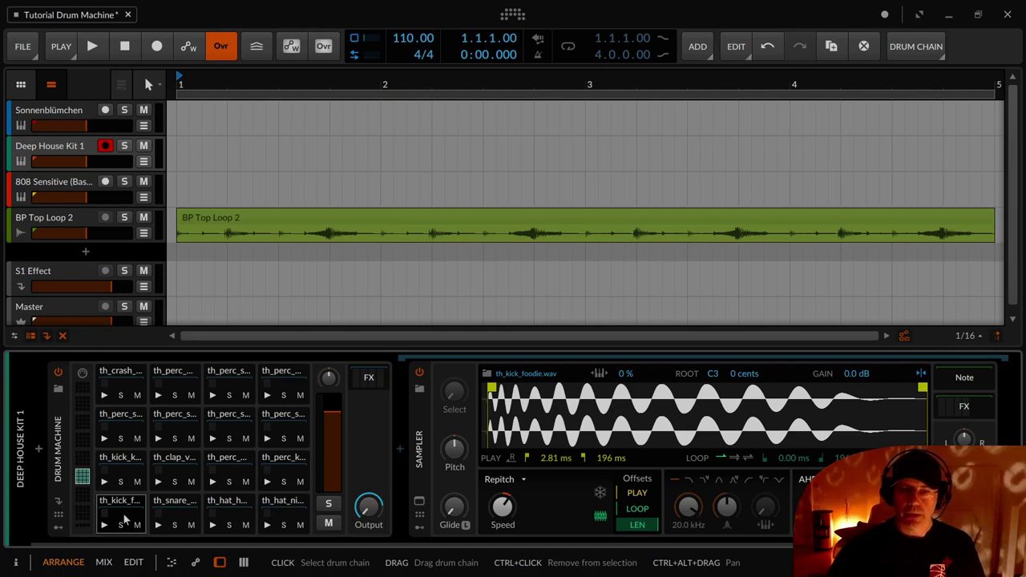
pyautogui.press('m')
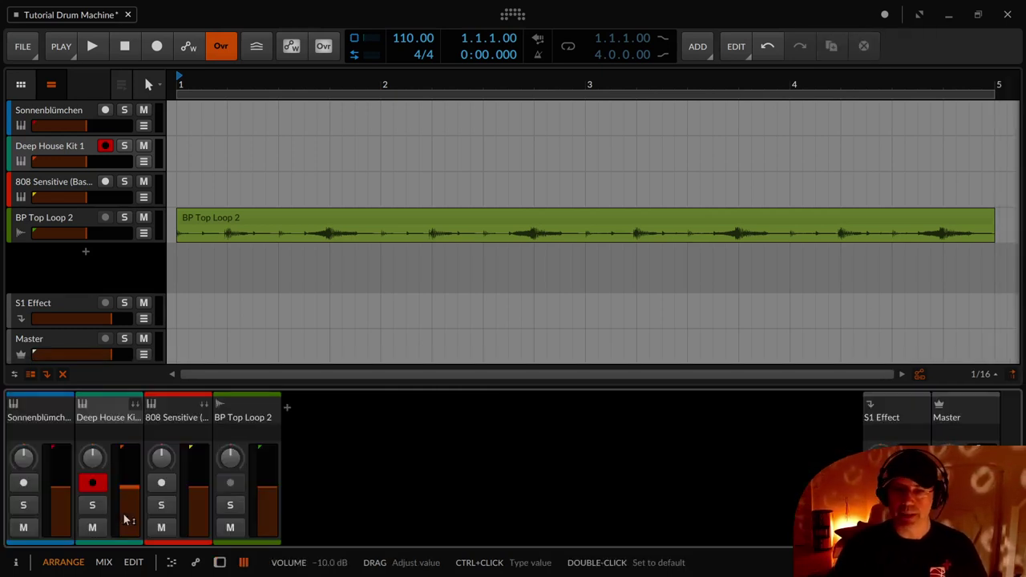
pyautogui.press('m')
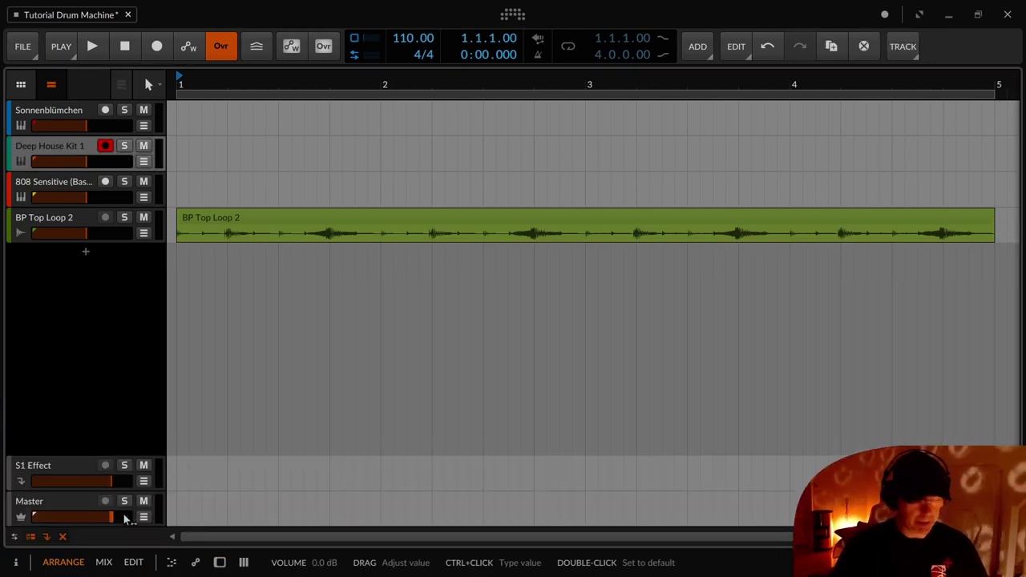
# - In the Mix view, hide the device panel and clip launcher and expand Deep House Kit 1 into its individual pad channels
pyautogui.press('d')
pyautogui.hotkey('alt', '2')
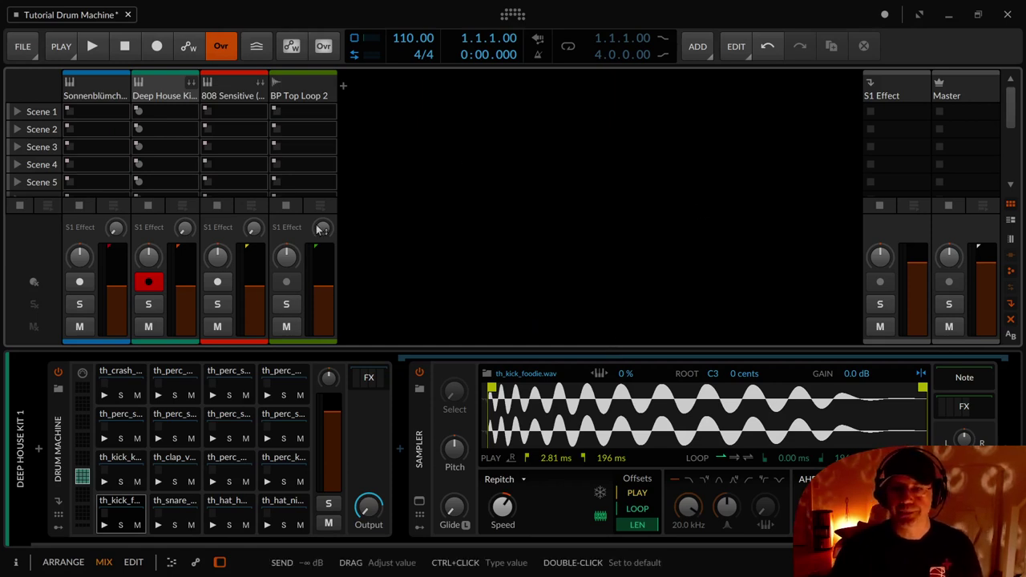
pyautogui.click(220, 563)
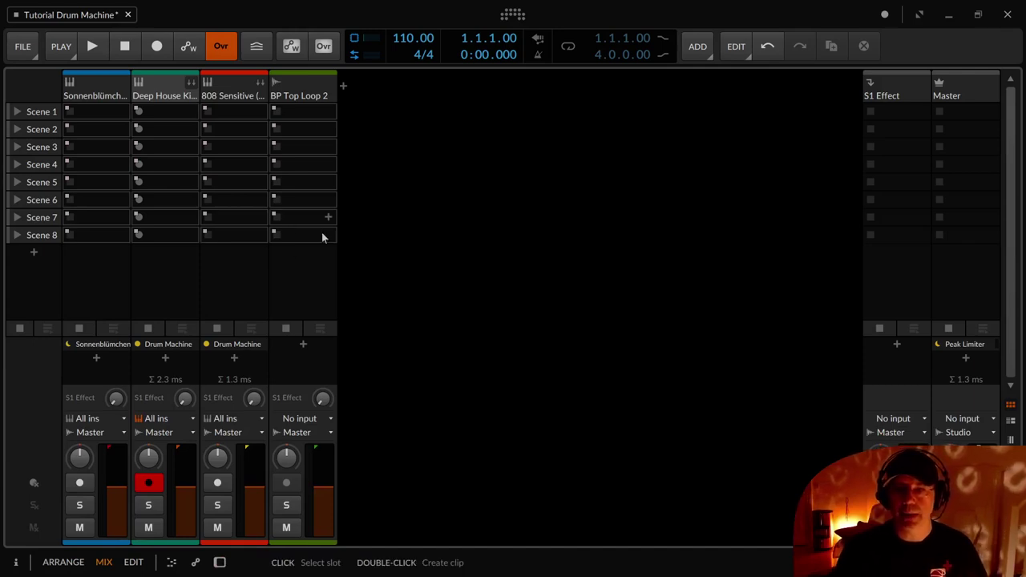
pyautogui.click(1014, 404)
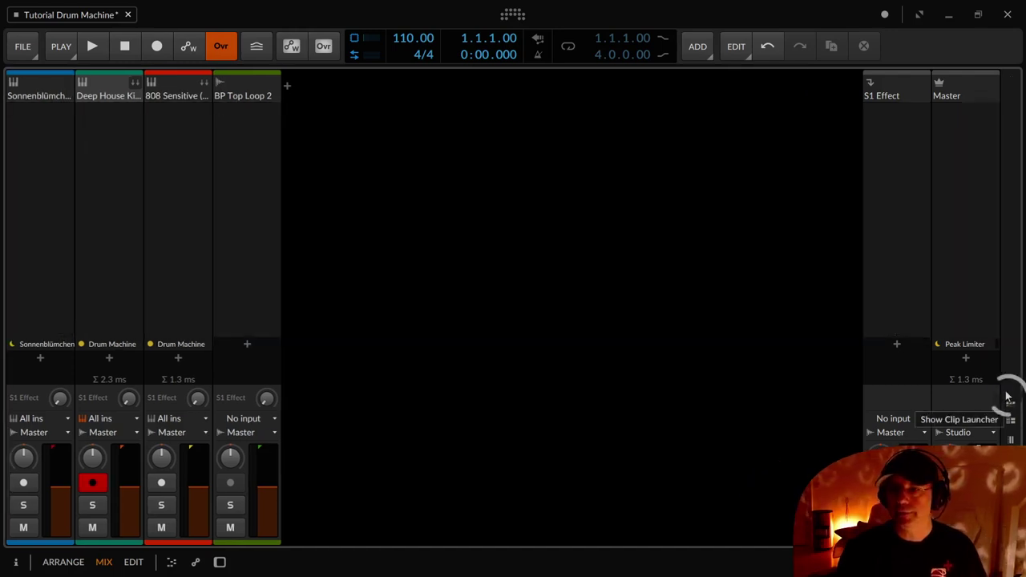
pyautogui.click(136, 81)
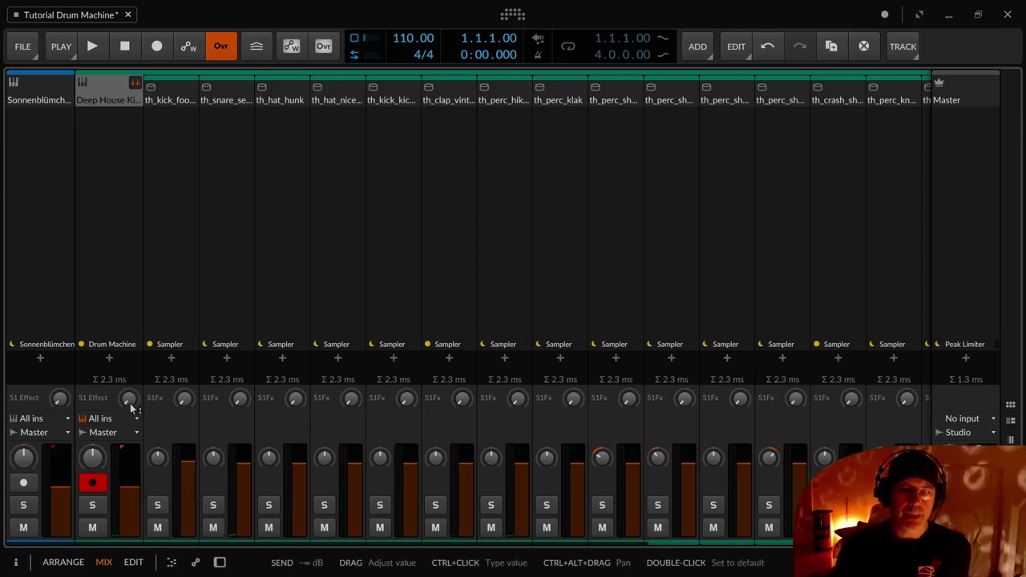
# - Return to the Arrange view and insert a Delay-4 device on the S1 Effect track
pyautogui.hotkey('alt', '1')
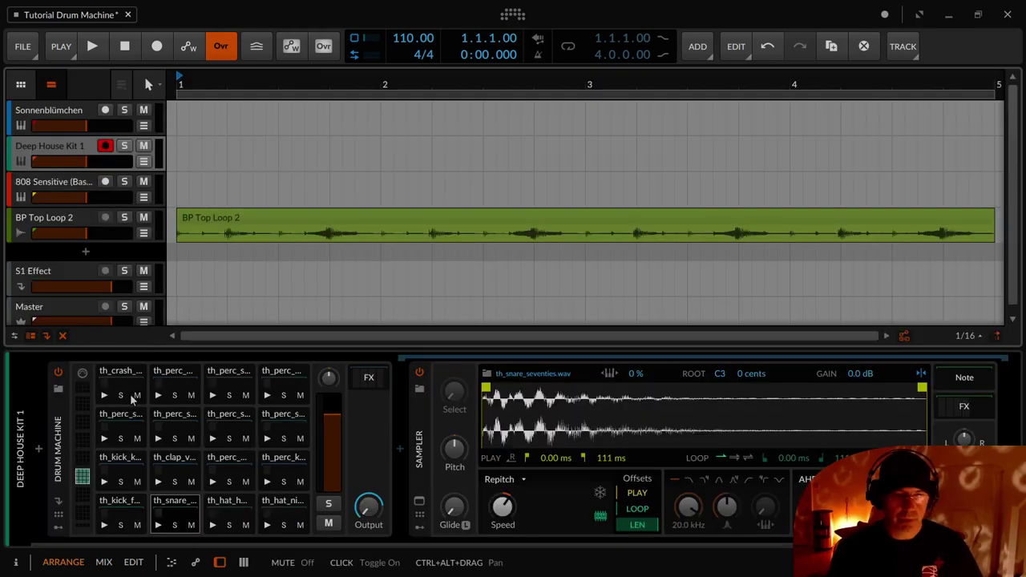
pyautogui.click(23, 278)
pyautogui.click(136, 449)
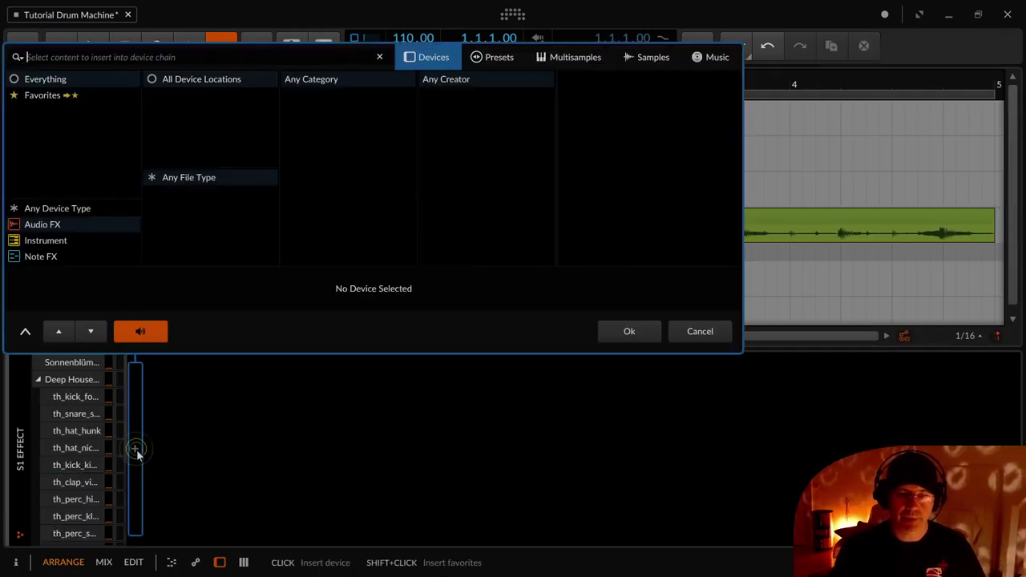
pyautogui.write('del')
pyautogui.press('Down')
pyautogui.press('Down')
pyautogui.press('Down')
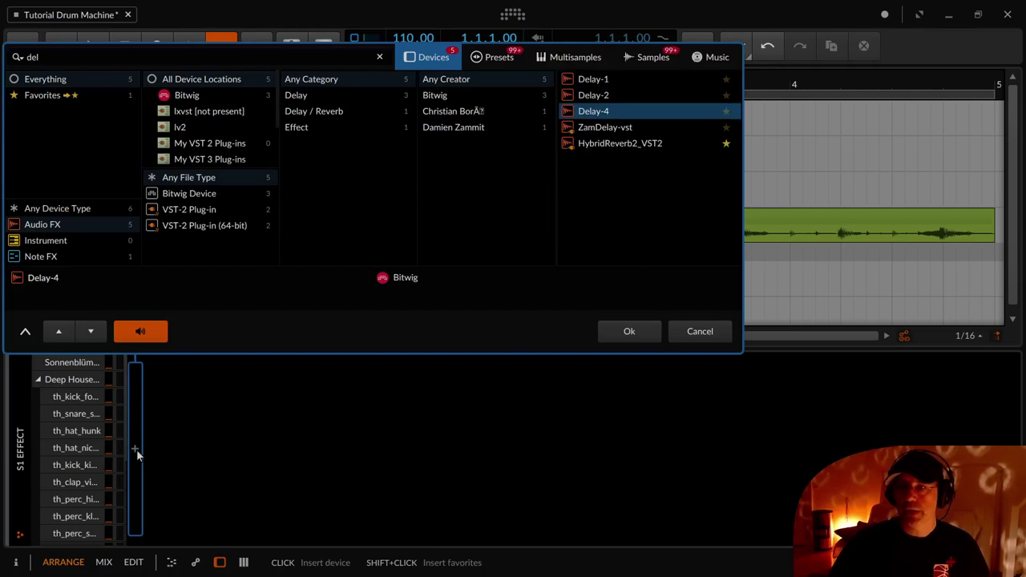
pyautogui.press('Return')
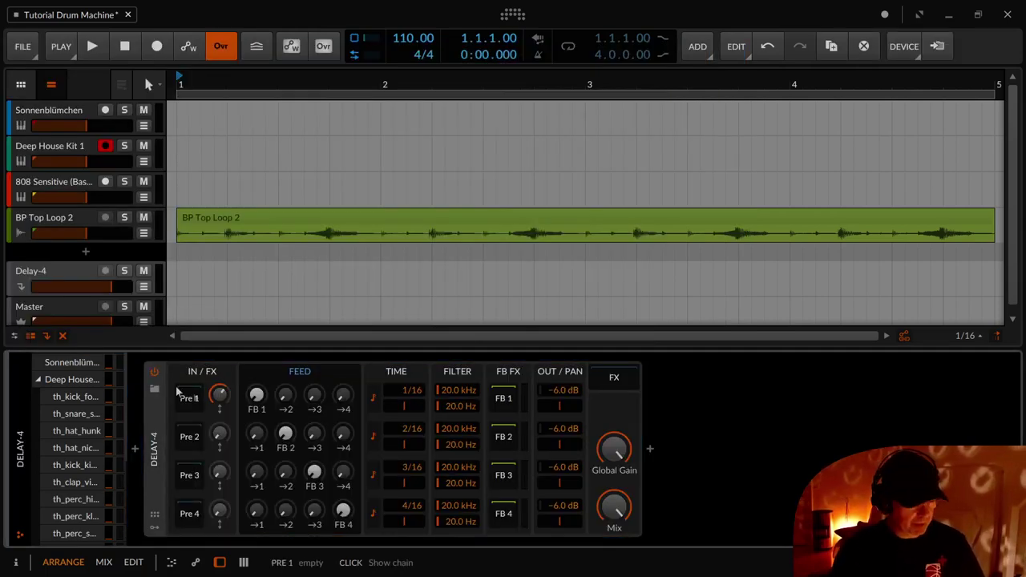
# - In the Mix view, try the Delay-4 sends of Deep House Kit 1 and its kick channel, and turn them back down
pyautogui.hotkey('alt', '2')
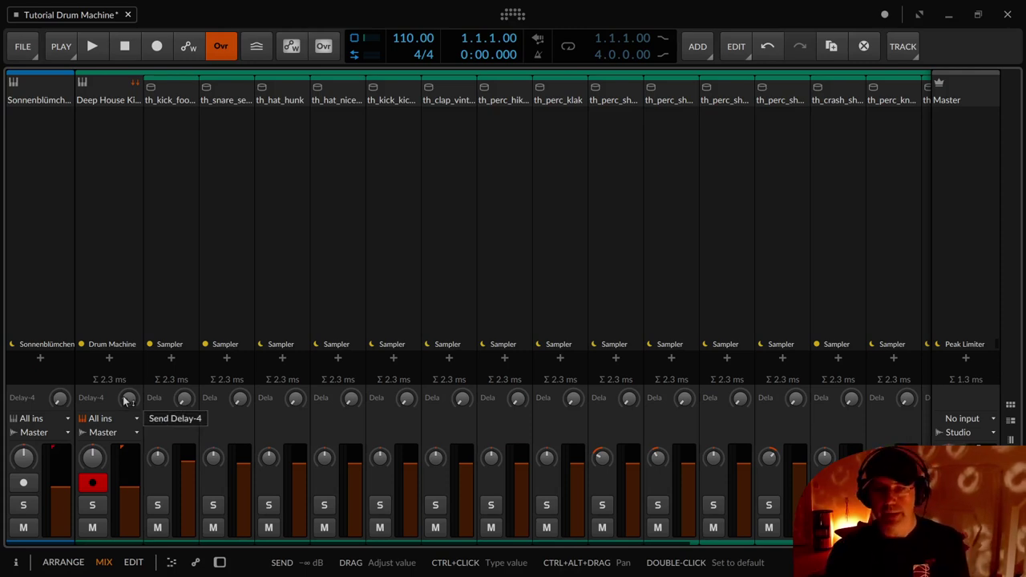
pyautogui.click(103, 93)
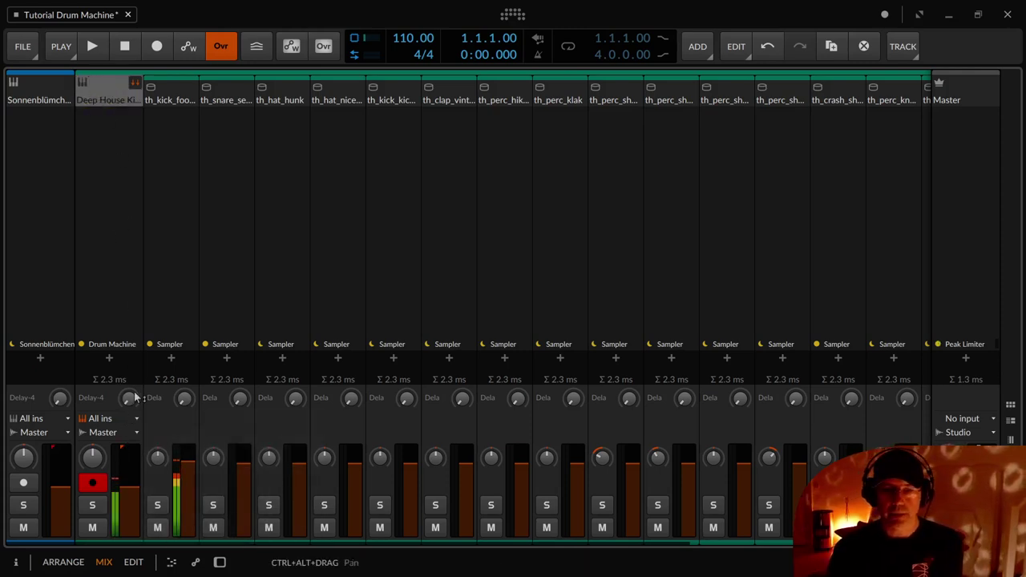
pyautogui.moveTo(130, 397)
pyautogui.mouseDown()
pyautogui.moveTo(130, 369)
pyautogui.moveTo(138, 415)
pyautogui.mouseUp()
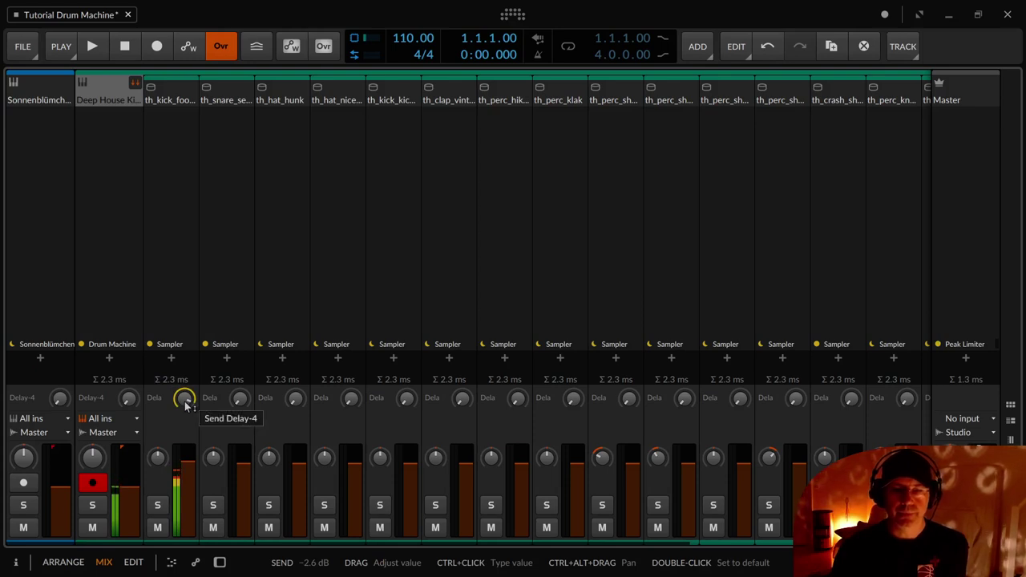
pyautogui.moveTo(184, 405); pyautogui.dragTo(183, 411)
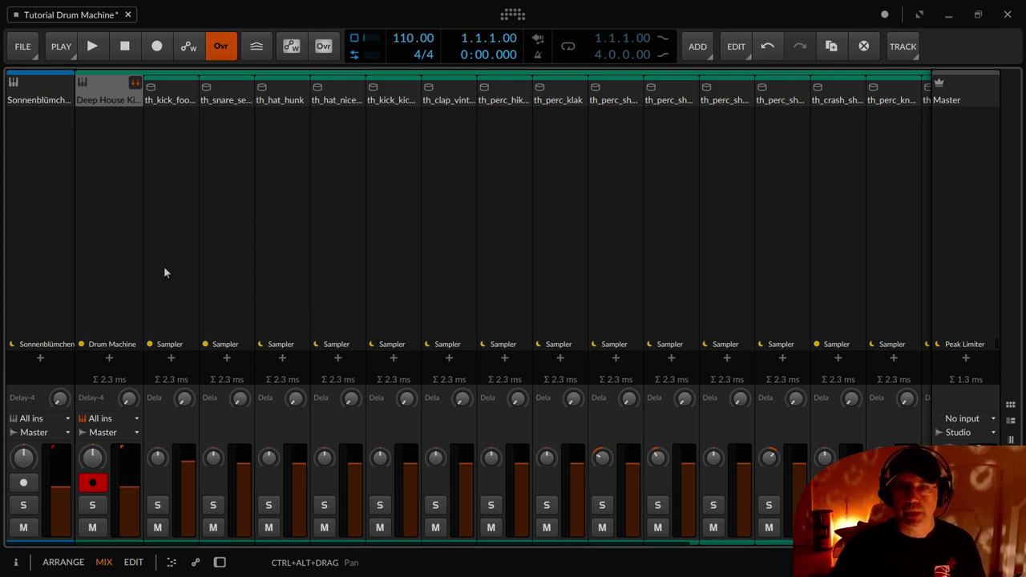
# - Collapse the pad channels of Deep House Kit 1 and return to the Arrange view
pyautogui.click(135, 84)
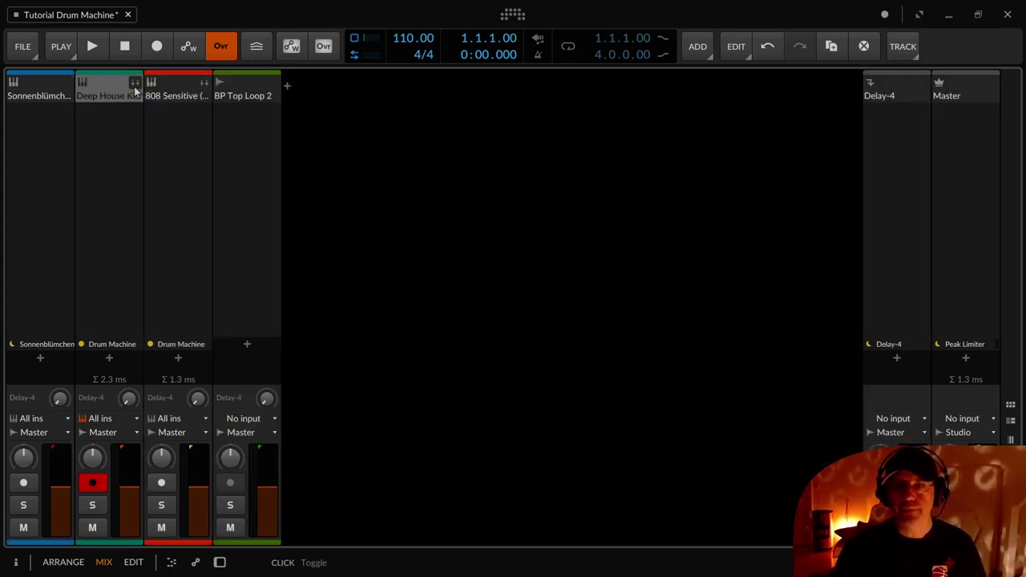
pyautogui.hotkey('alt', '1')
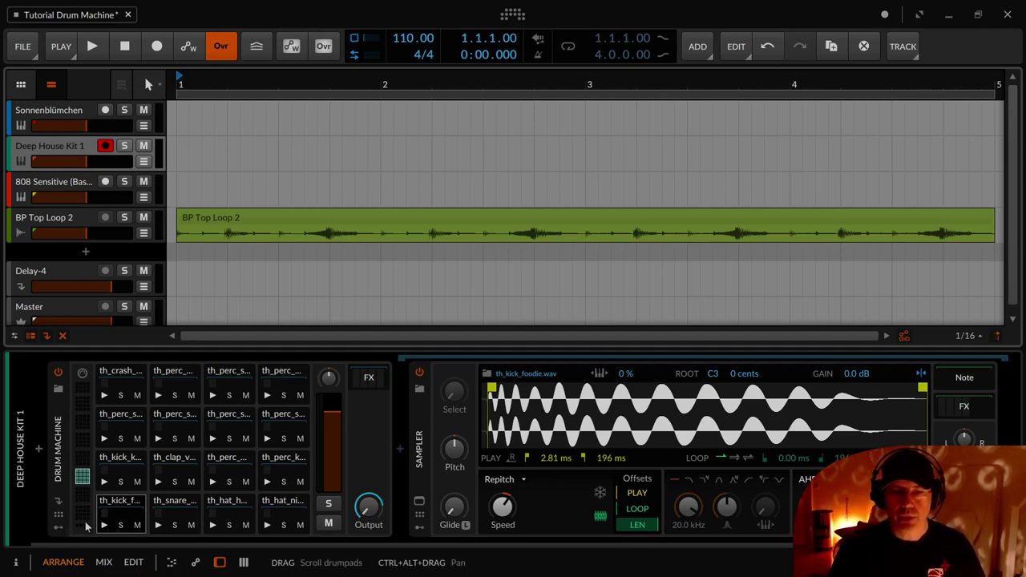
# - Hide the kick pad's device chain and show the Drum Machine's internal returns
pyautogui.click(119, 518)
pyautogui.click(118, 512)
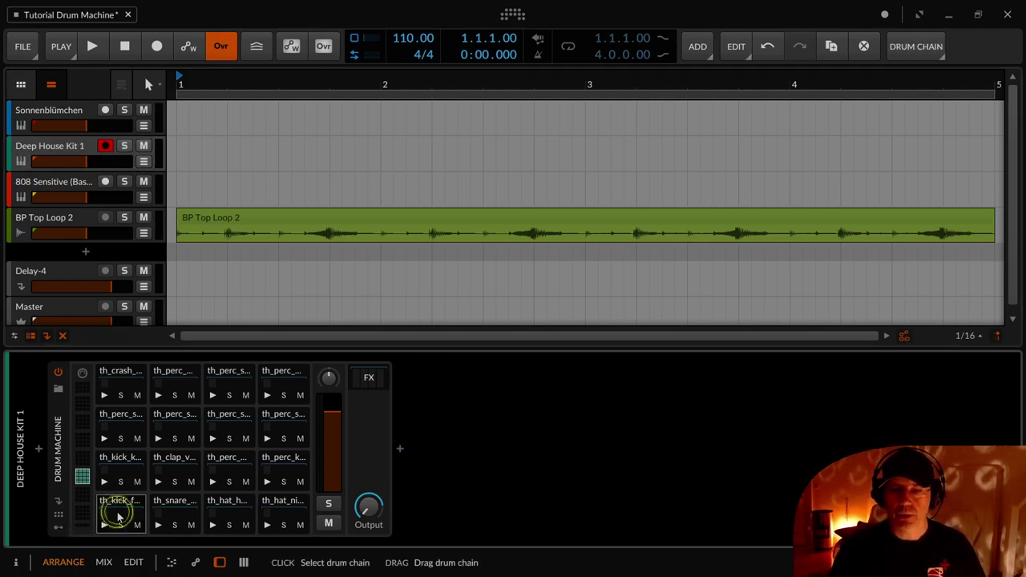
pyautogui.click(59, 503)
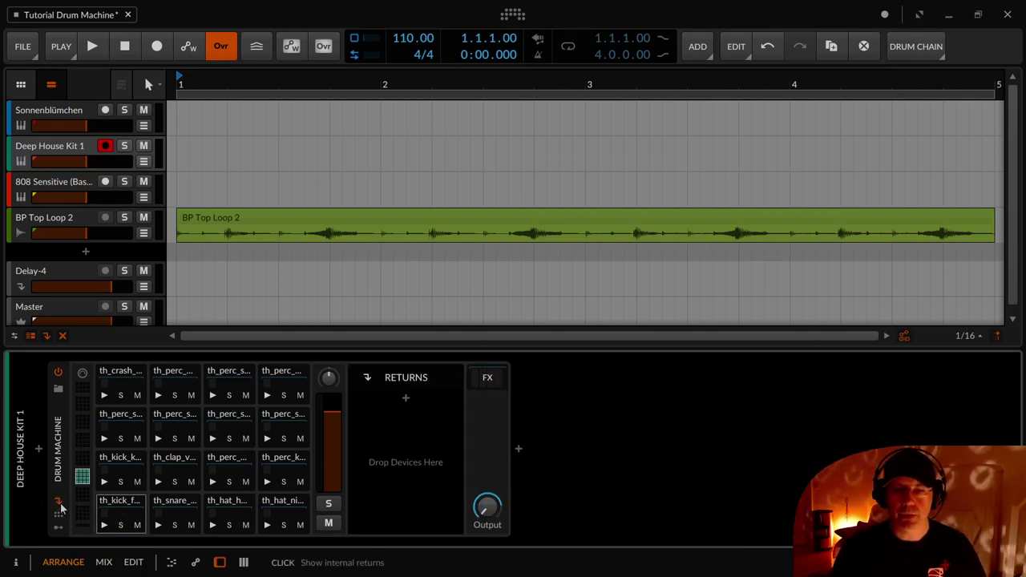
pyautogui.click(365, 440)
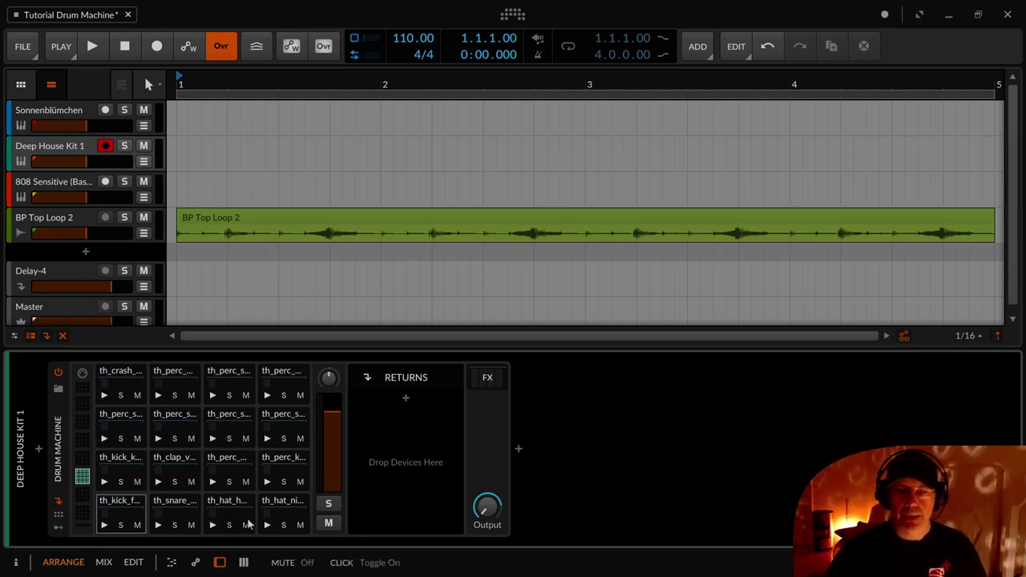
# - Open the Drum Machine's FX chain and look through the devices it contains
pyautogui.click(493, 380)
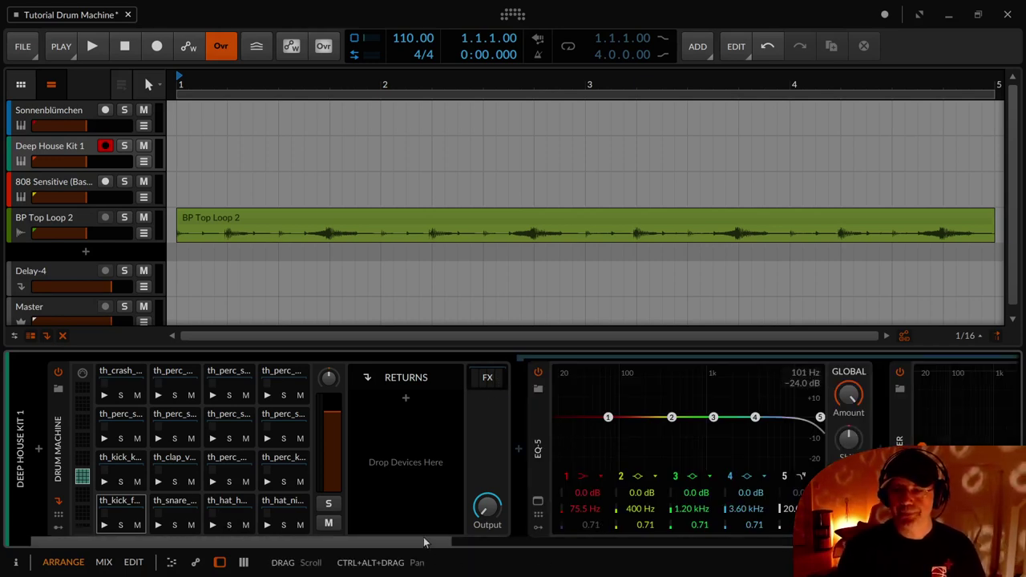
pyautogui.moveTo(428, 550); pyautogui.dragTo(136, 571)
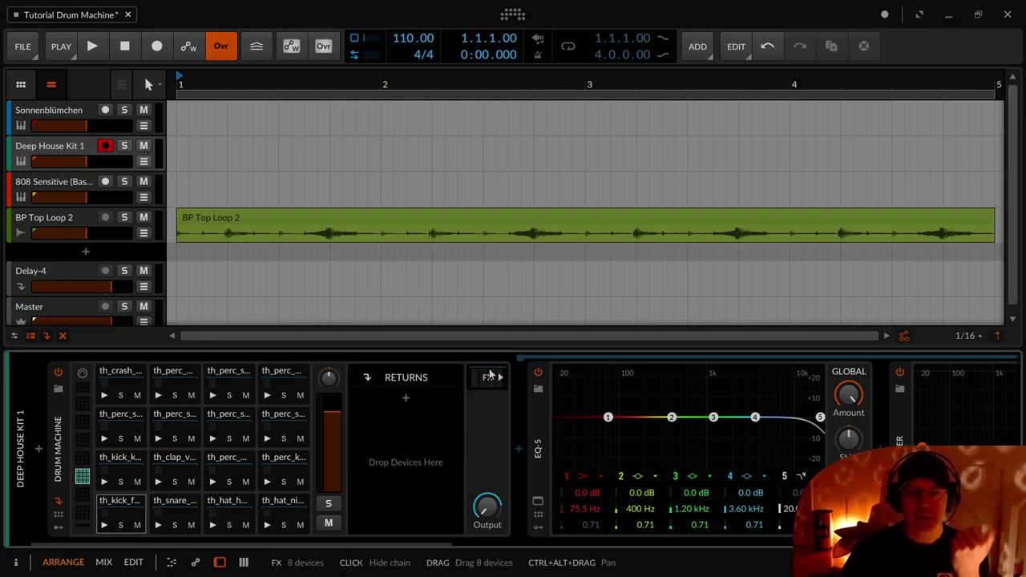
# - Select the th_perc_swipe, th_perc_nicerim, th_hat_hunk, kick and snare pads in turn to view their sampler chains, ending on th_hat_hunk
pyautogui.click(241, 388)
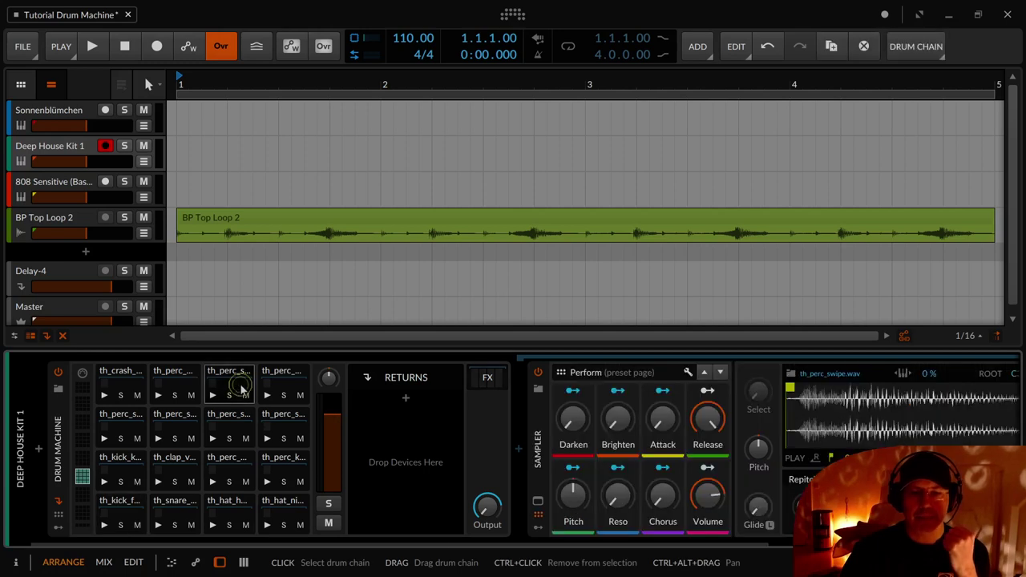
pyautogui.click(286, 388)
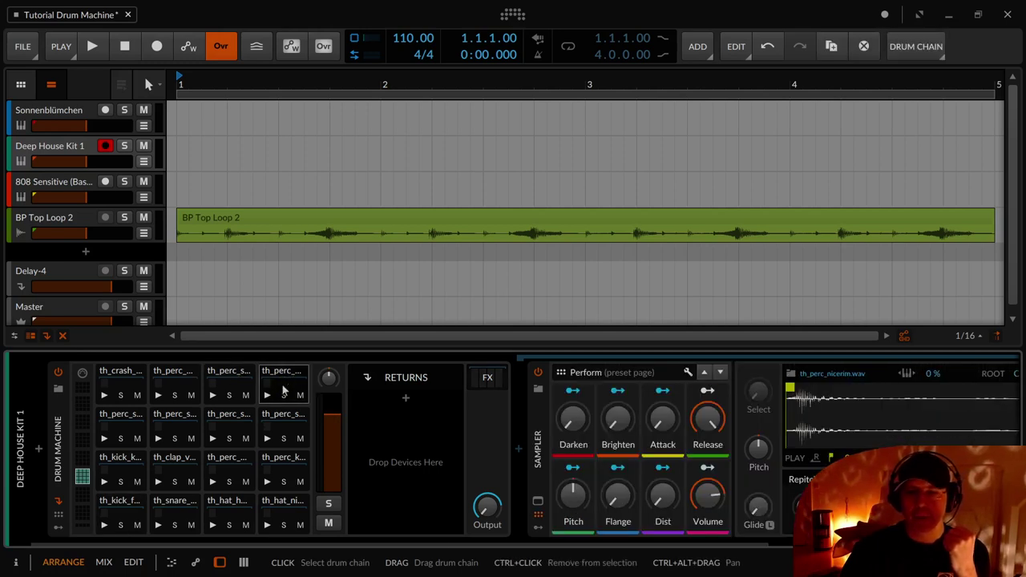
pyautogui.click(233, 388)
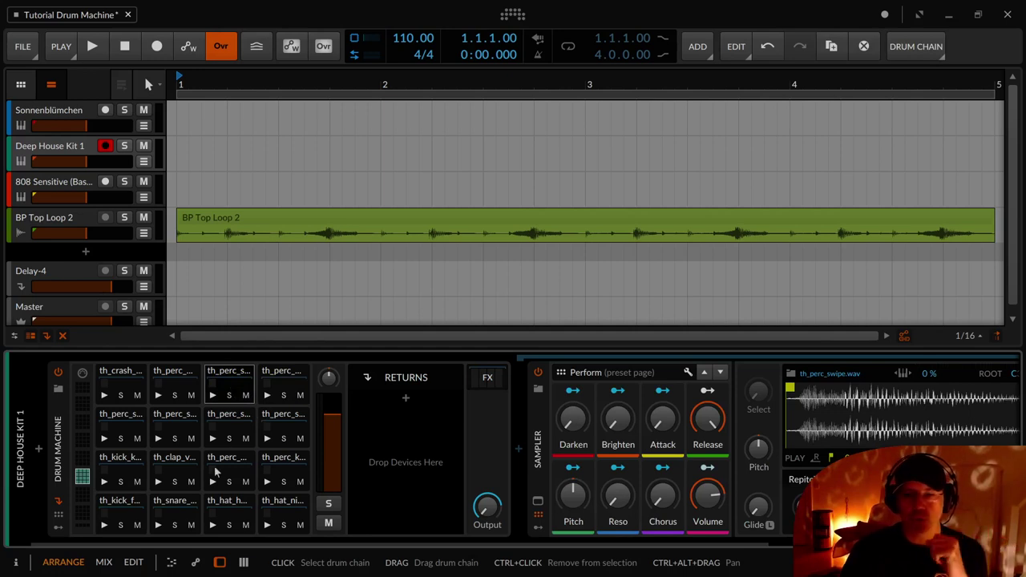
pyautogui.click(227, 521)
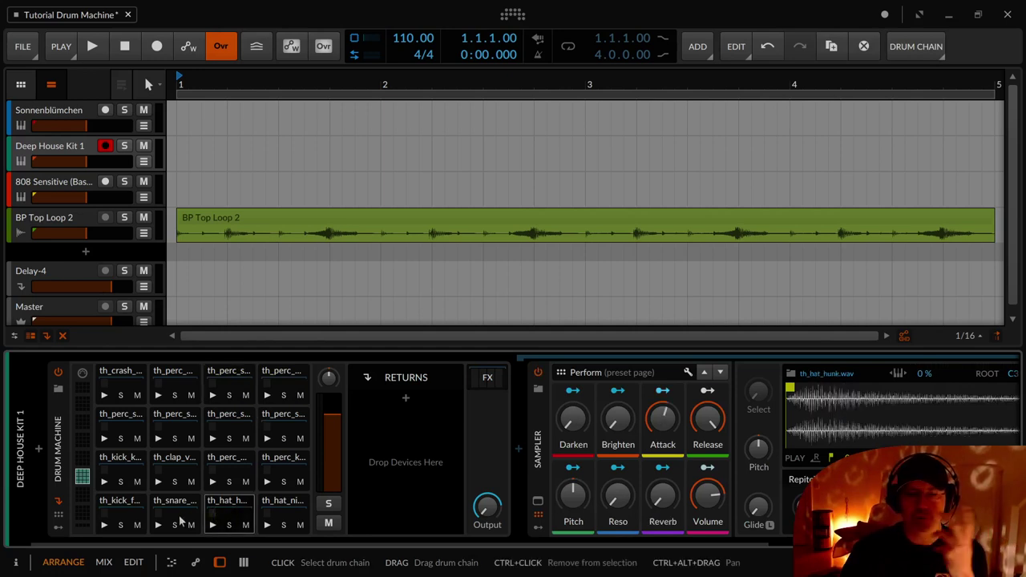
pyautogui.click(118, 519)
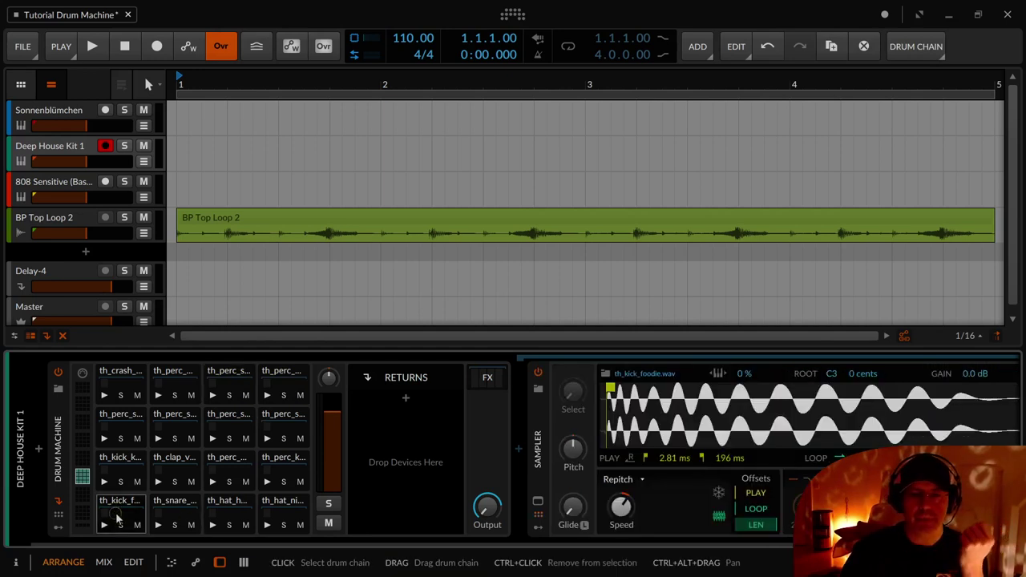
pyautogui.click(174, 515)
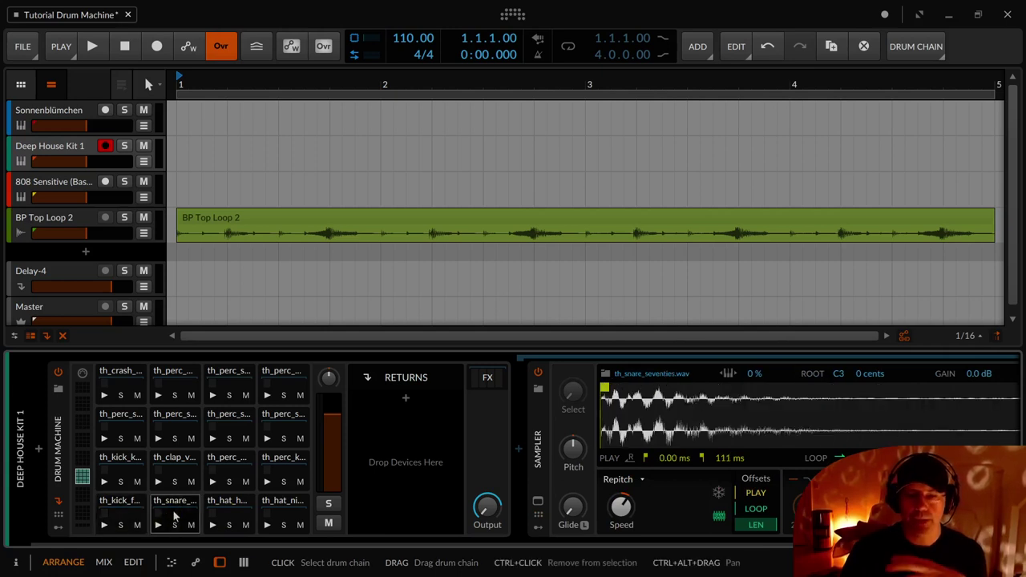
pyautogui.click(234, 515)
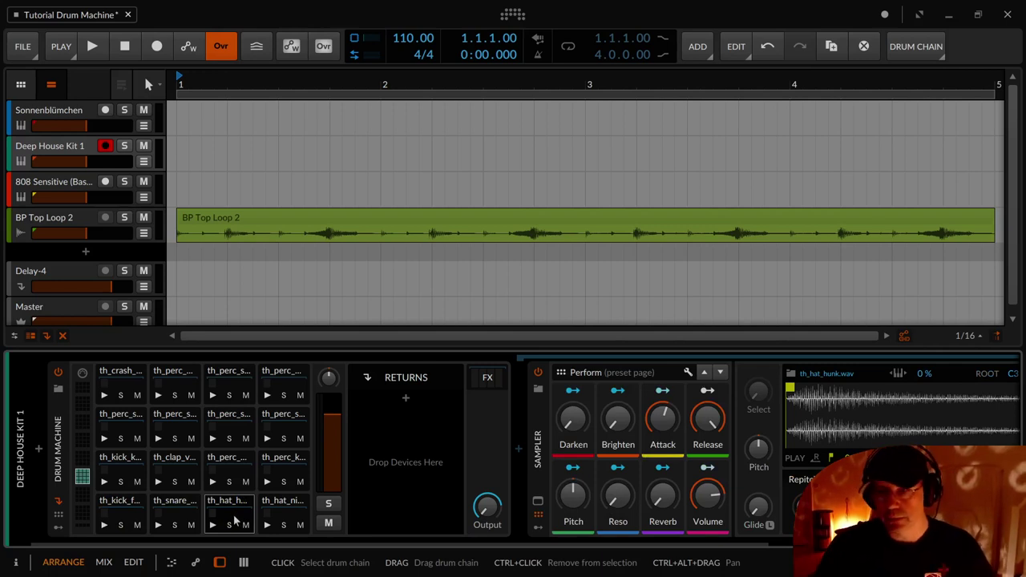
# - Add an internal return to the Drum Machine containing Bitwig's Reverb device
pyautogui.click(407, 398)
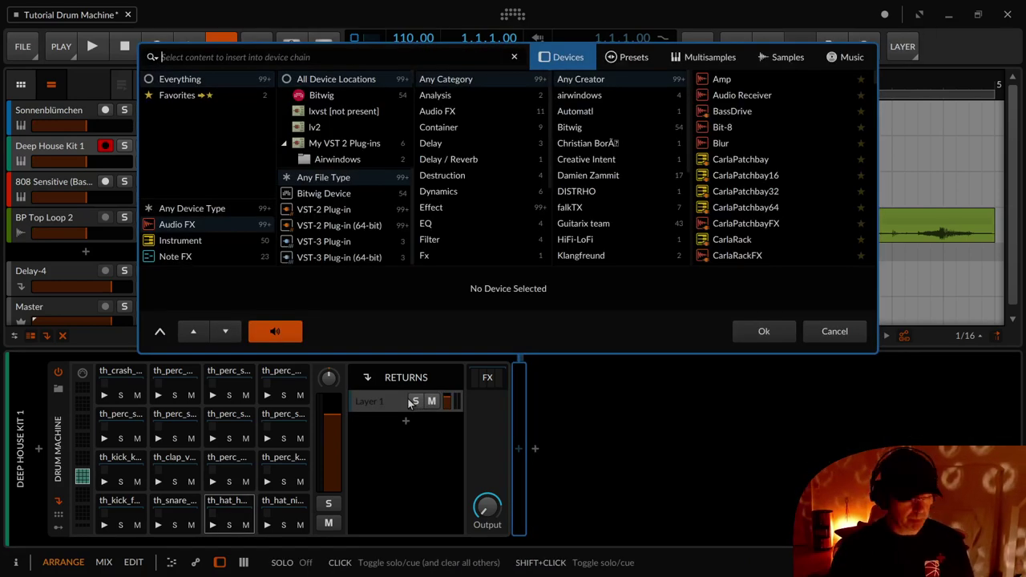
pyautogui.write('reverb')
pyautogui.press('Down')
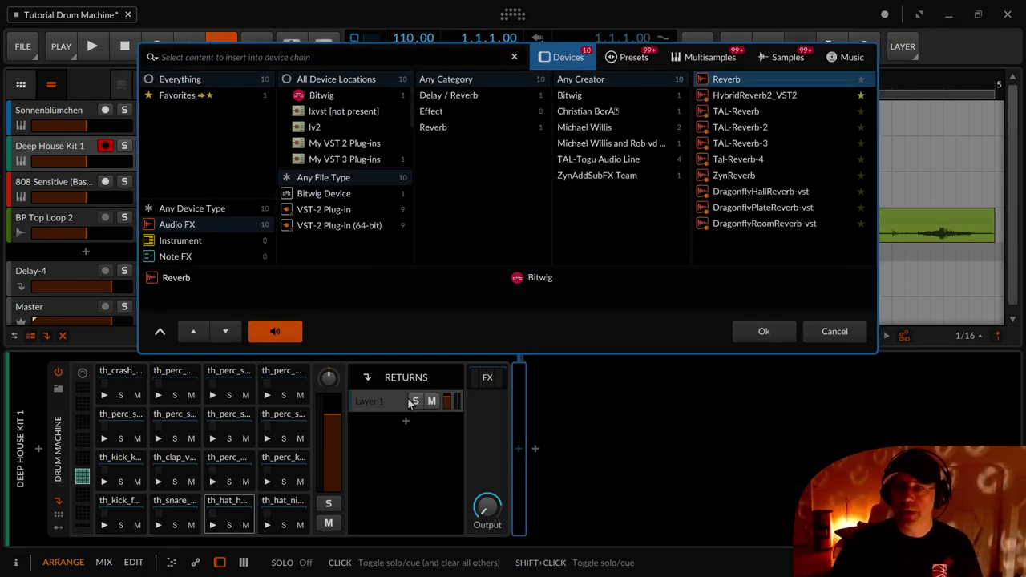
pyautogui.press('Return')
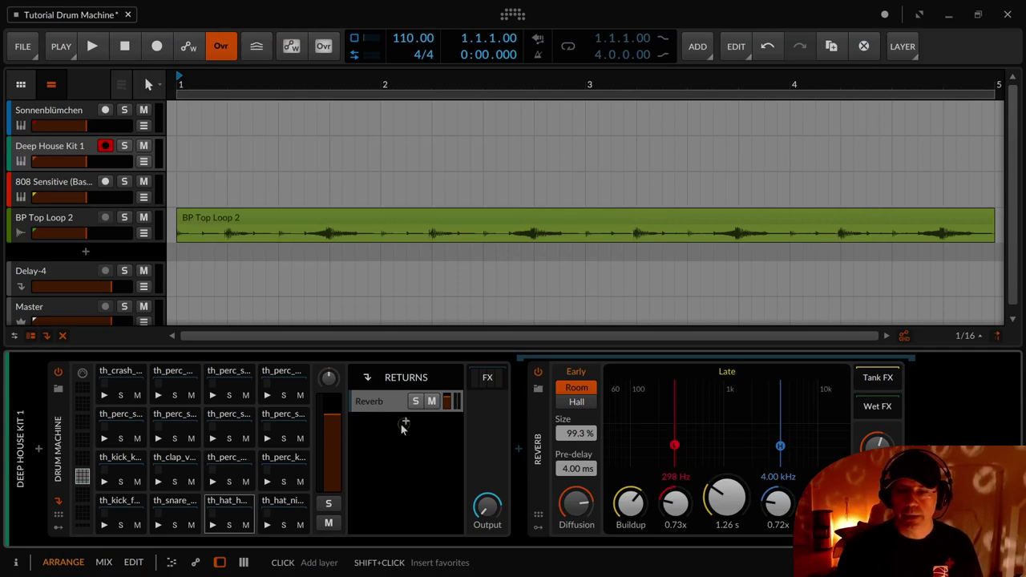
# - Add a second internal return to the Drum Machine containing Delay-1, and reselect the Reverb return
pyautogui.click(405, 422)
pyautogui.write('delay')
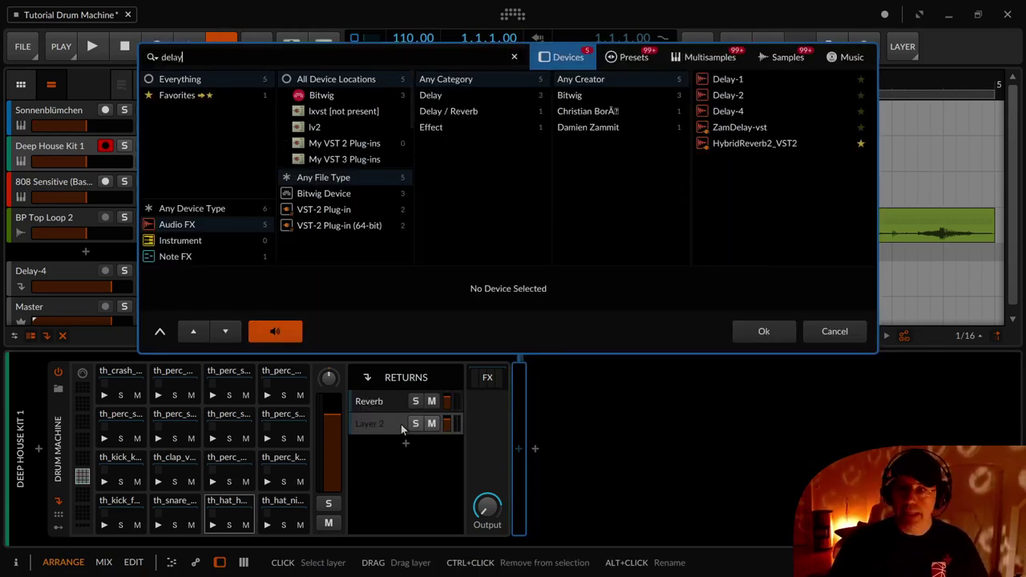
pyautogui.press('Down')
pyautogui.press('Down')
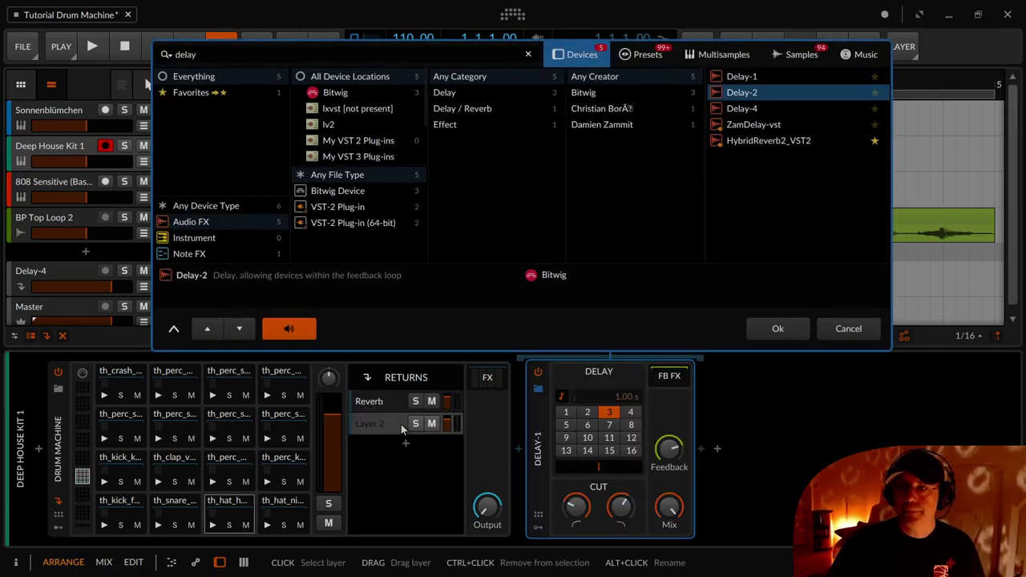
pyautogui.press('Up')
pyautogui.press('Return')
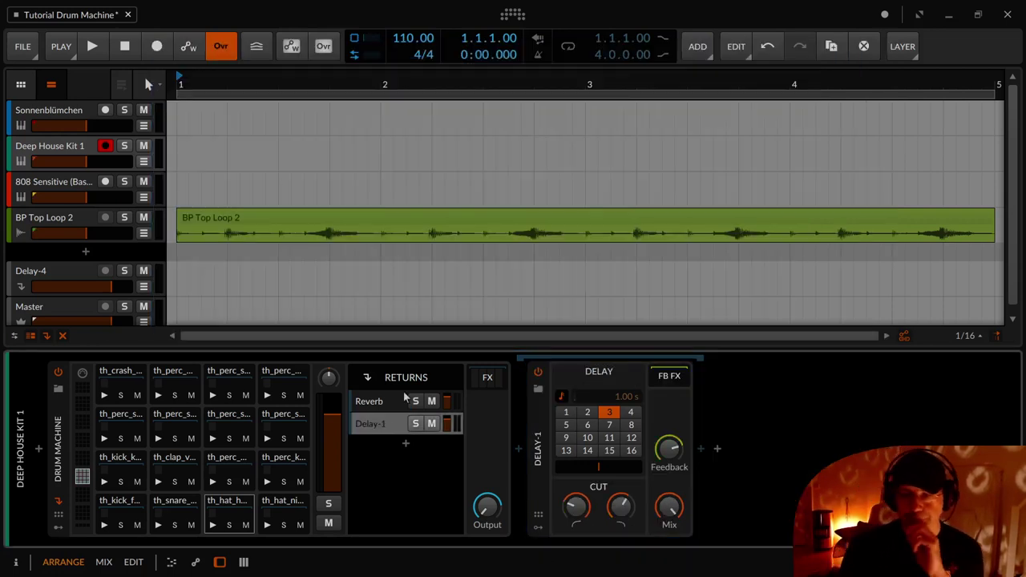
pyautogui.click(386, 405)
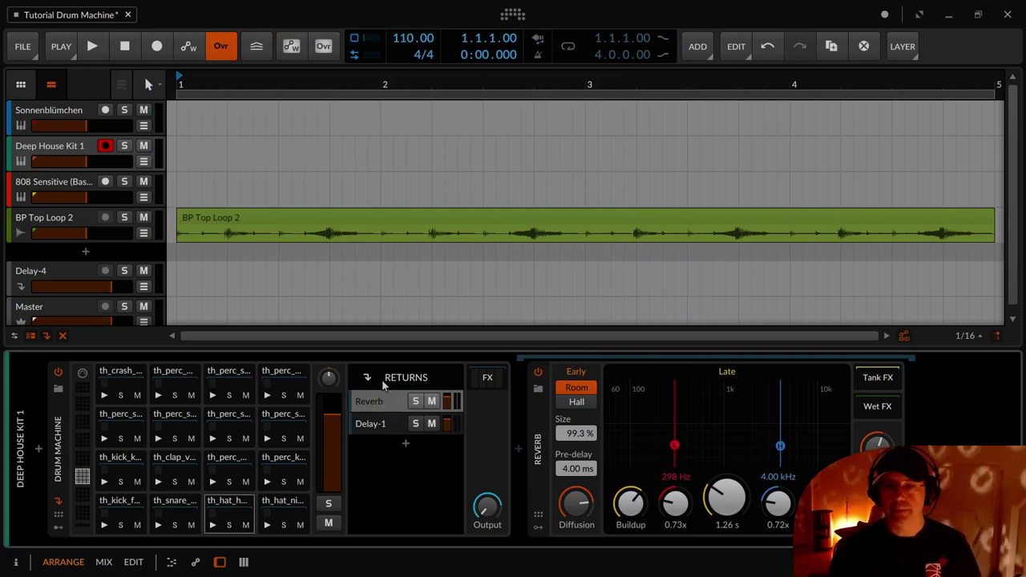
# - Switch to the mixer, unfold the Deep House Kit 1 track's individual drum channels and select the th_kick channel
pyautogui.hotkey('alt', '2')
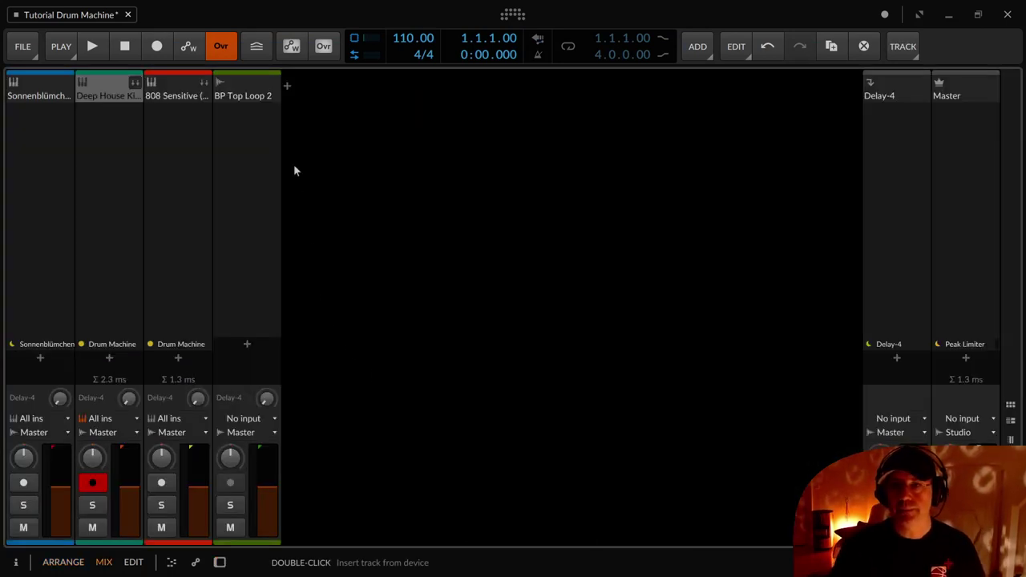
pyautogui.click(133, 82)
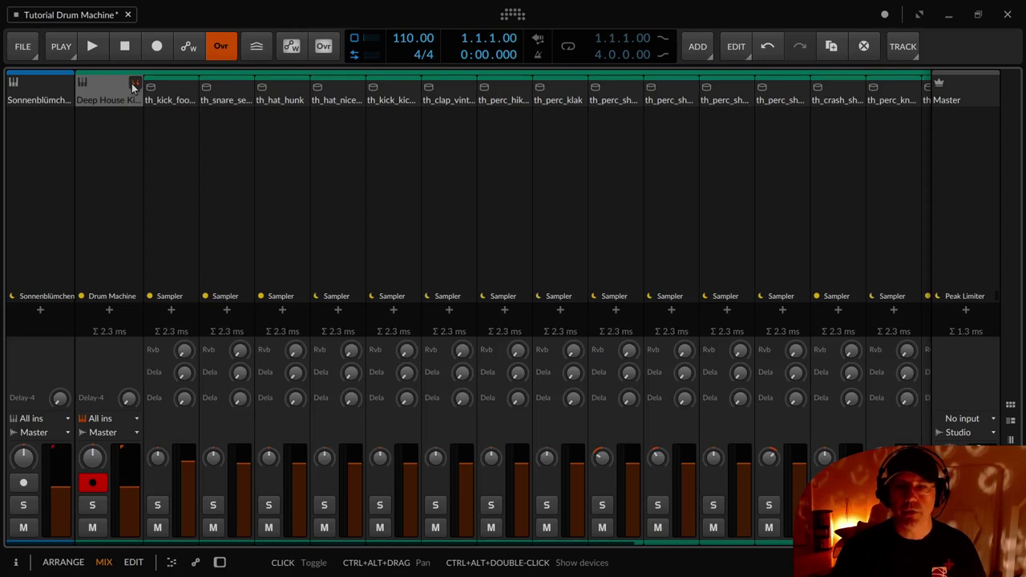
pyautogui.click(169, 90)
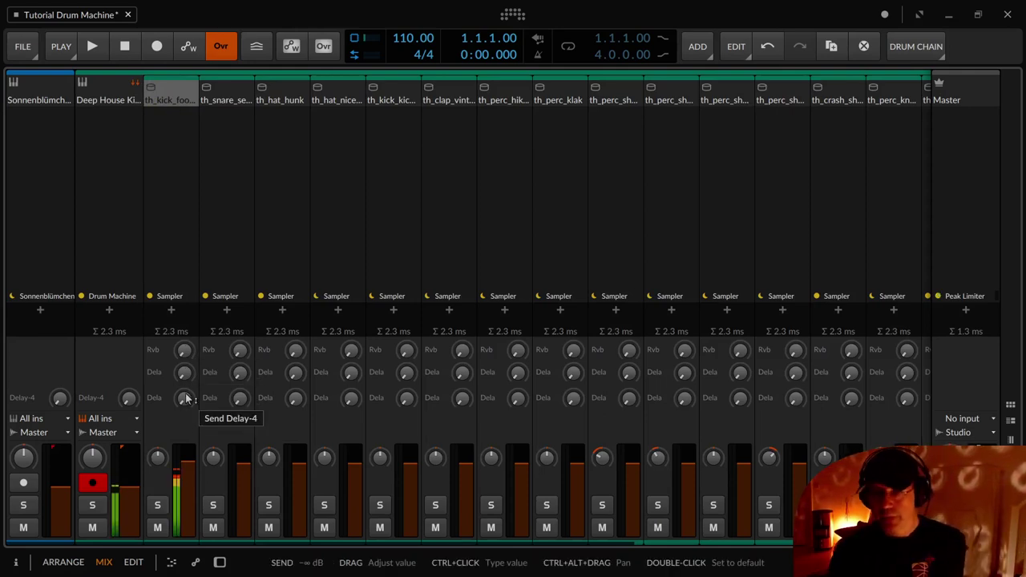
# - Try the kick channel's Reverb send at maximum and the snare channel's Delay-1 send turned up, and reset both sends
pyautogui.moveTo(186, 355); pyautogui.dragTo(186, 308)
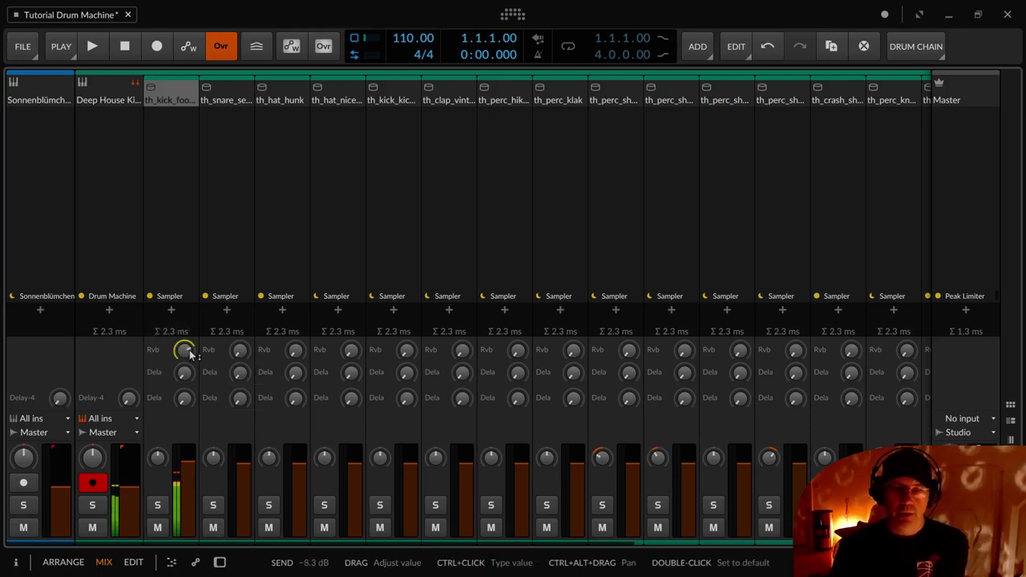
pyautogui.moveTo(187, 351); pyautogui.dragTo(187, 316)
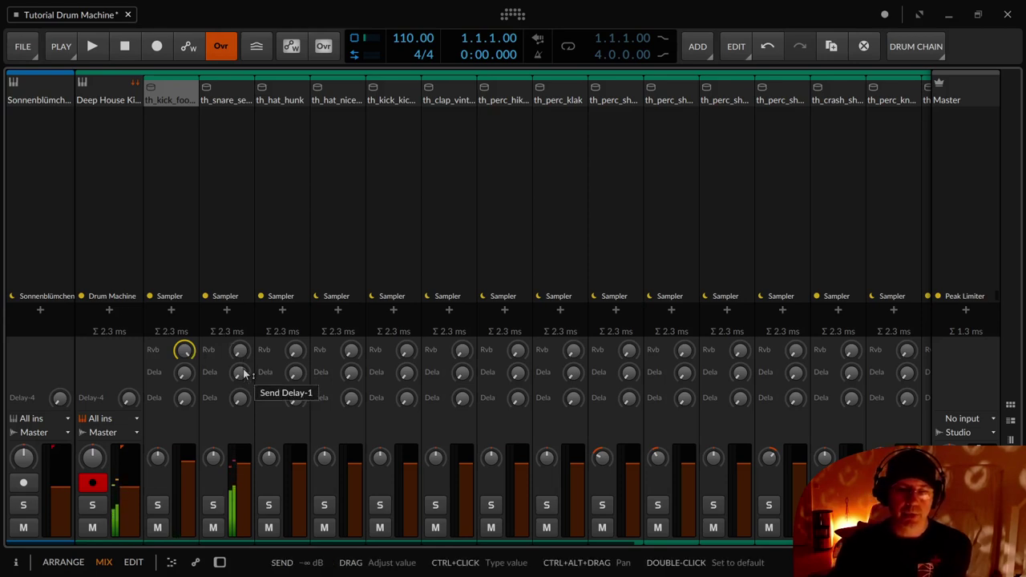
pyautogui.moveTo(238, 402); pyautogui.dragTo(242, 451)
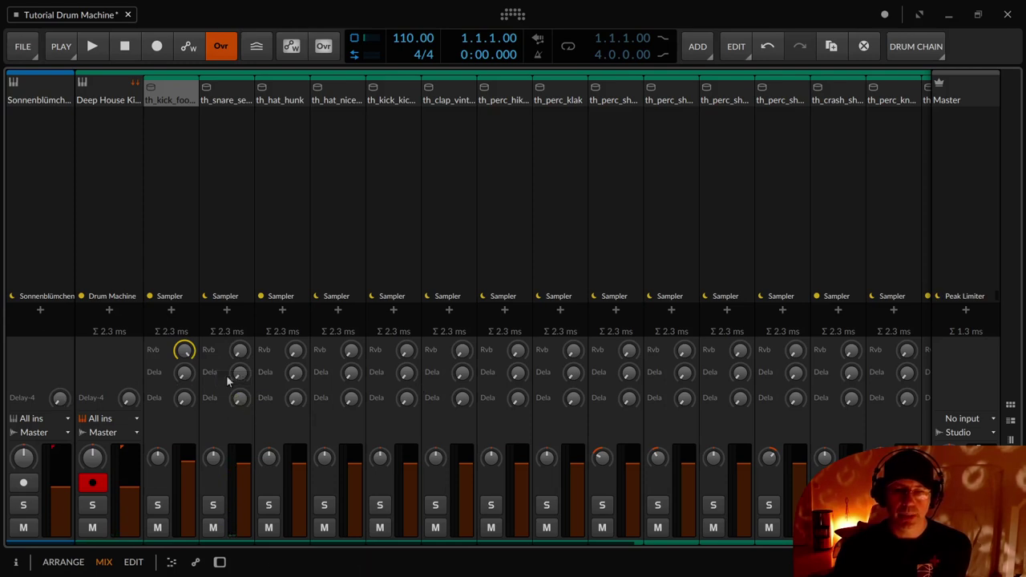
pyautogui.moveTo(233, 379); pyautogui.dragTo(245, 361)
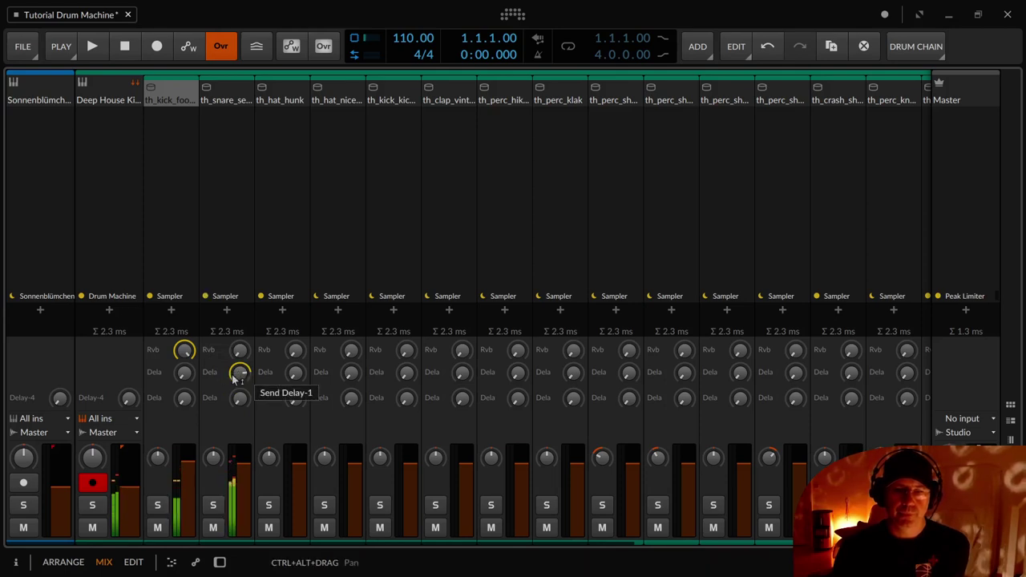
pyautogui.doubleClick(183, 354)
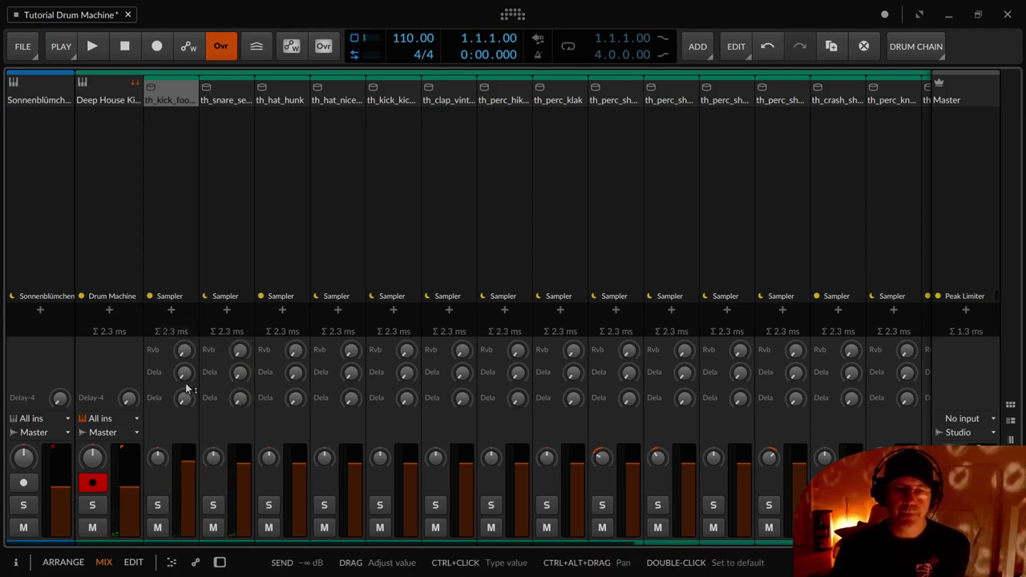
# - Turn up the kick's Delay-1 send and the snare's Reverb send fully, and th_hat_hunk's Reverb send to about -4.4 dB
pyautogui.moveTo(185, 375); pyautogui.dragTo(185, 340)
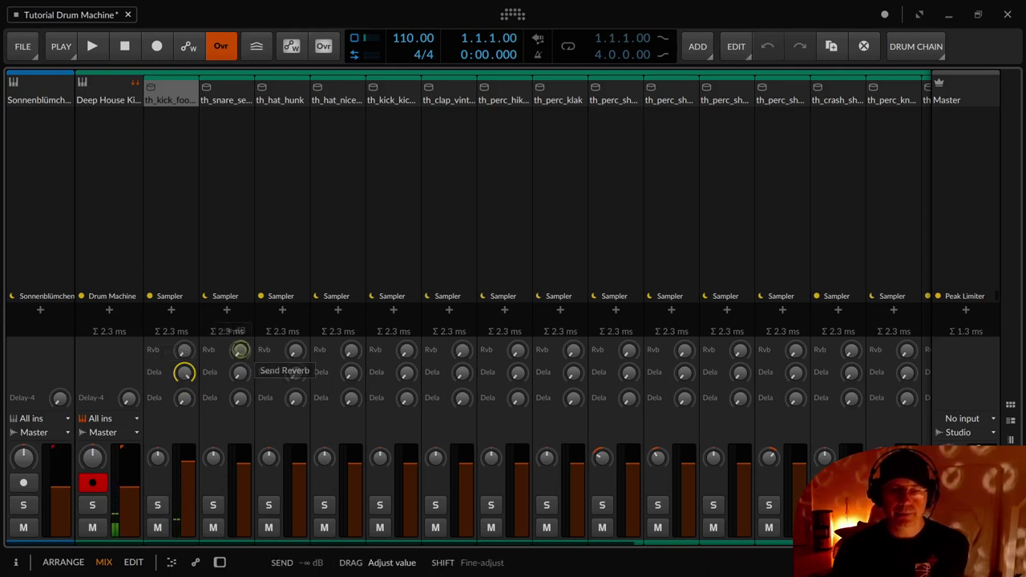
pyautogui.moveTo(240, 352); pyautogui.dragTo(239, 344)
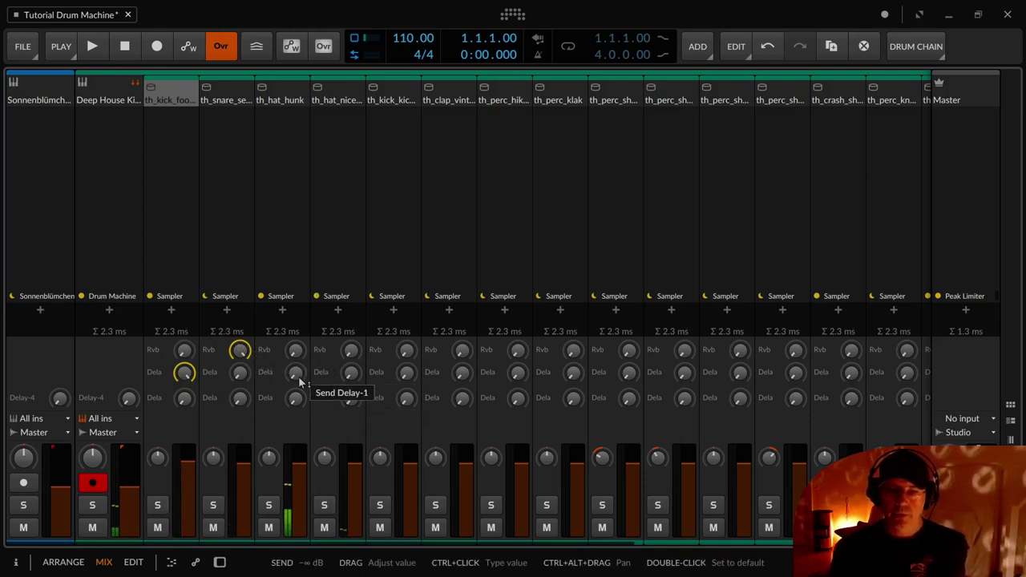
pyautogui.moveTo(295, 354); pyautogui.dragTo(296, 332)
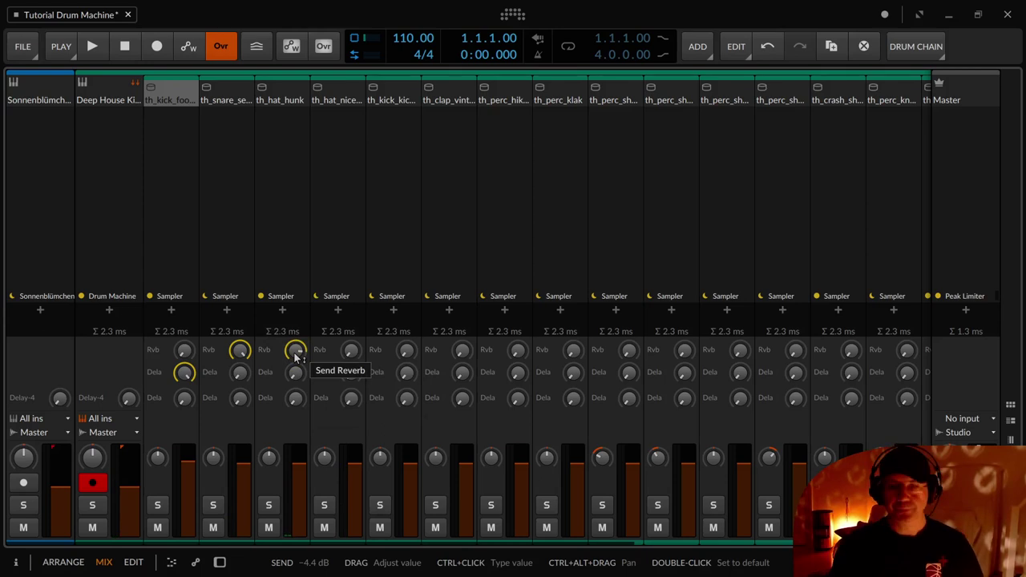
# - Return to the arrangement and bring the Deep House Kit 1 track's Drum Machine back into view
pyautogui.press('Tab')
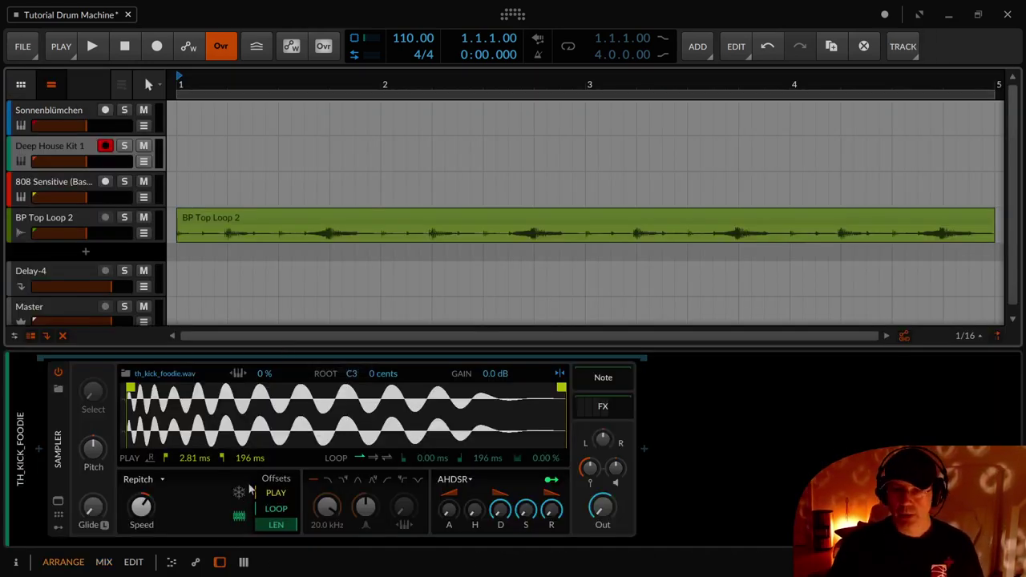
pyautogui.click(294, 544)
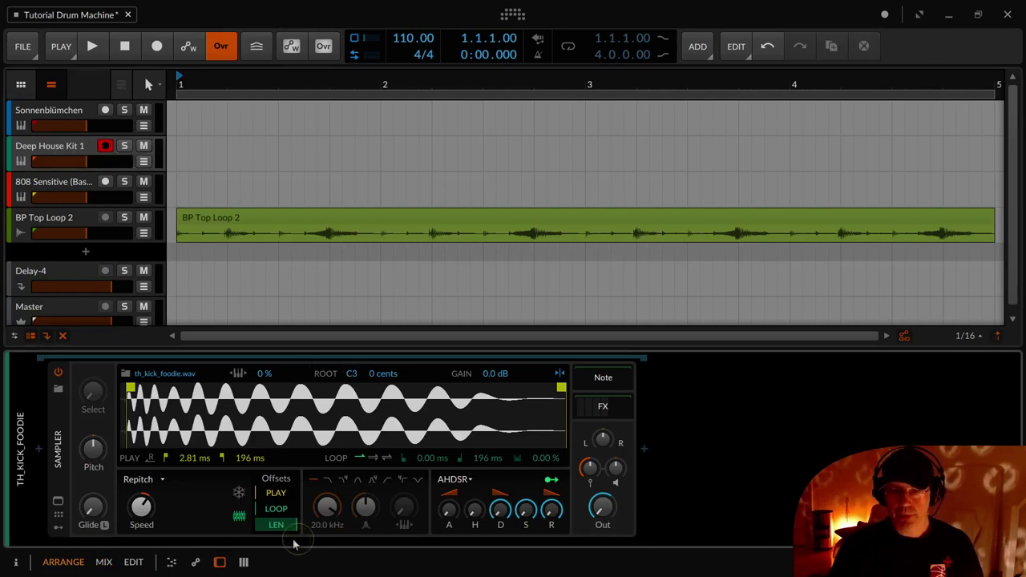
pyautogui.click(58, 455)
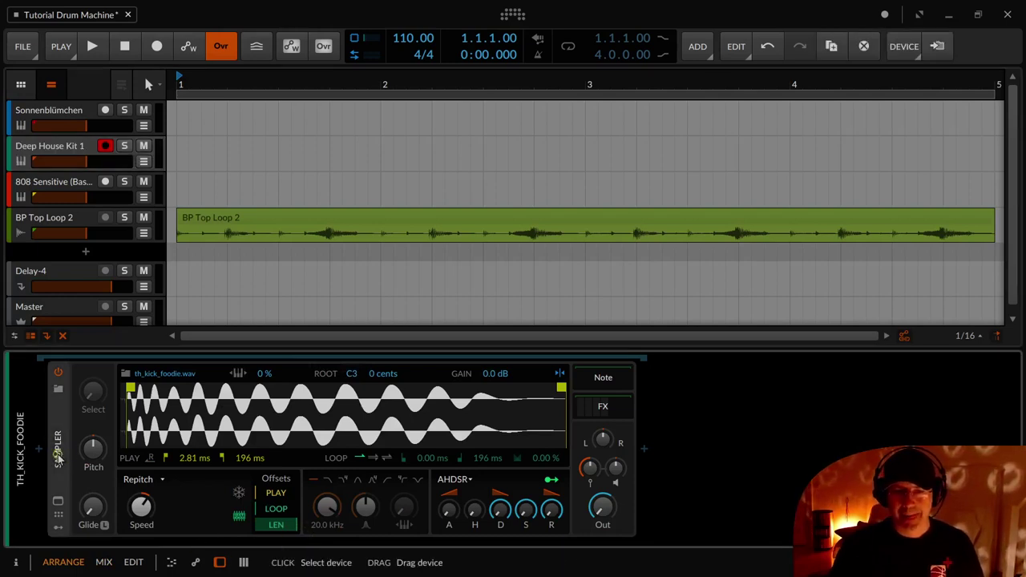
pyautogui.click(69, 145)
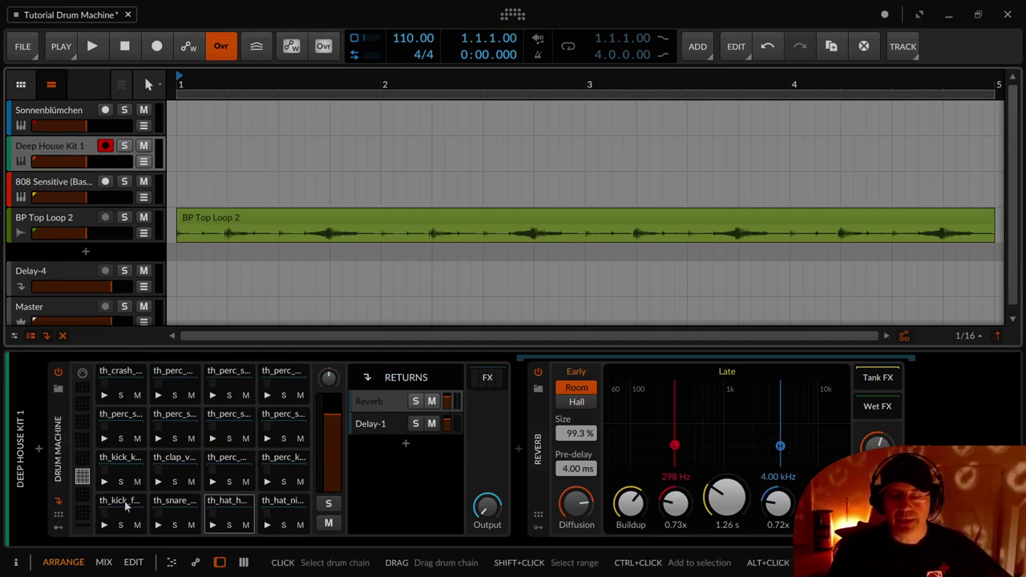
# - Select the Drum Machine's Reverb return, hide the nested device chain and select the Drum Machine device
pyautogui.click(388, 401)
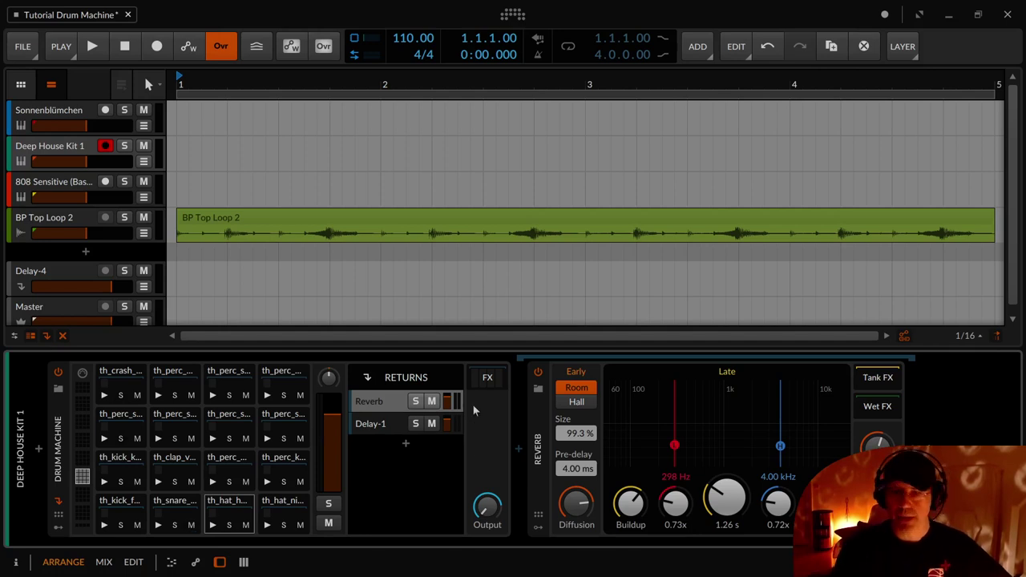
pyautogui.click(485, 375)
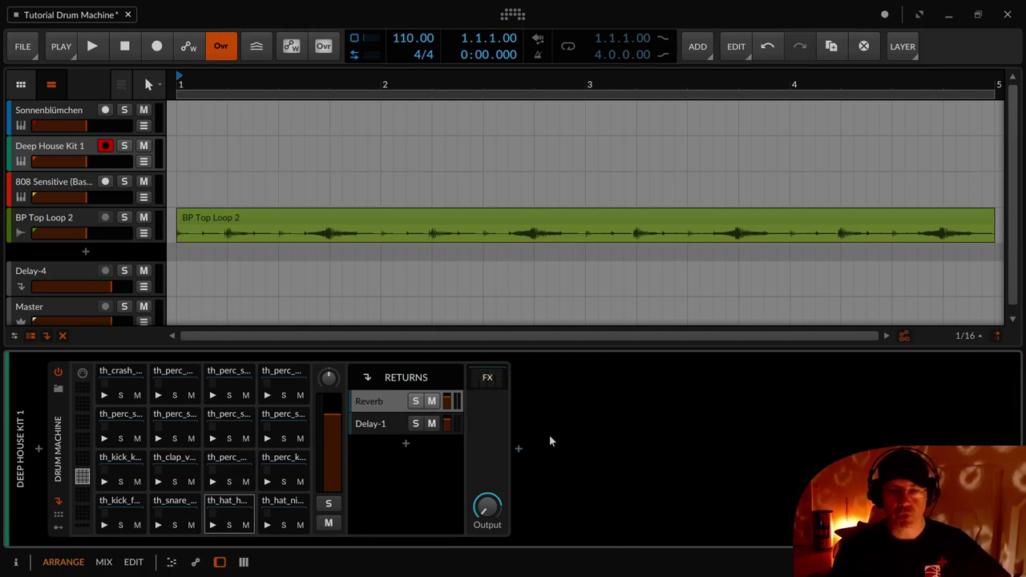
pyautogui.click(67, 445)
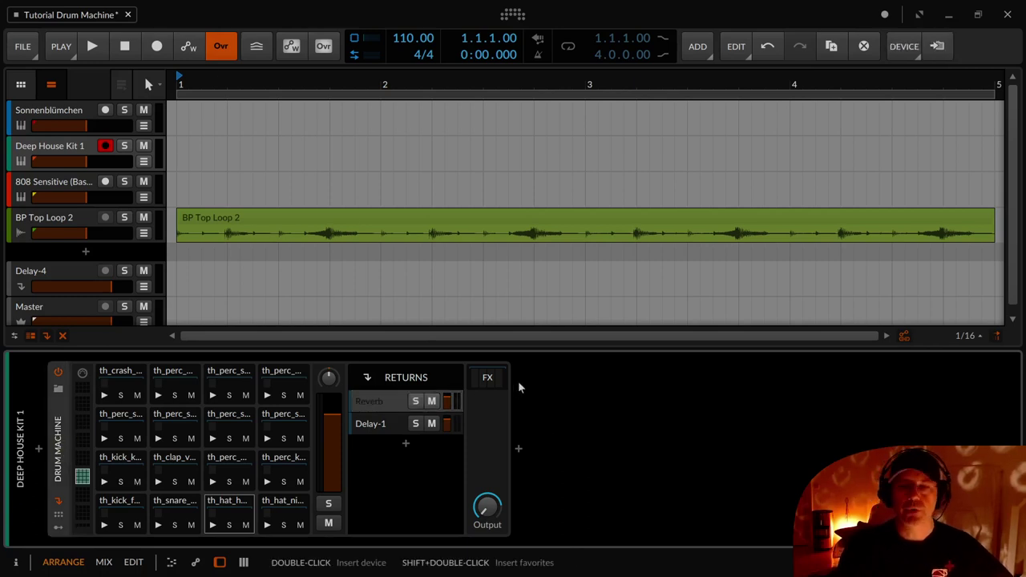
# - View the Delay-4 effect track's device, and return to Deep House Kit 1 to look at the Drum Machine's preset-saving options
pyautogui.click(59, 276)
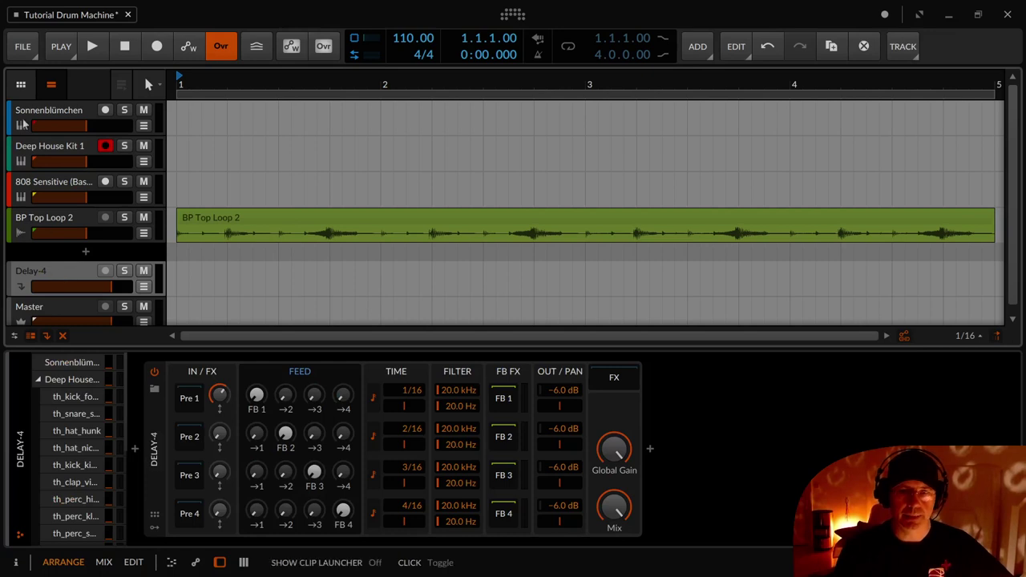
pyautogui.click(60, 148)
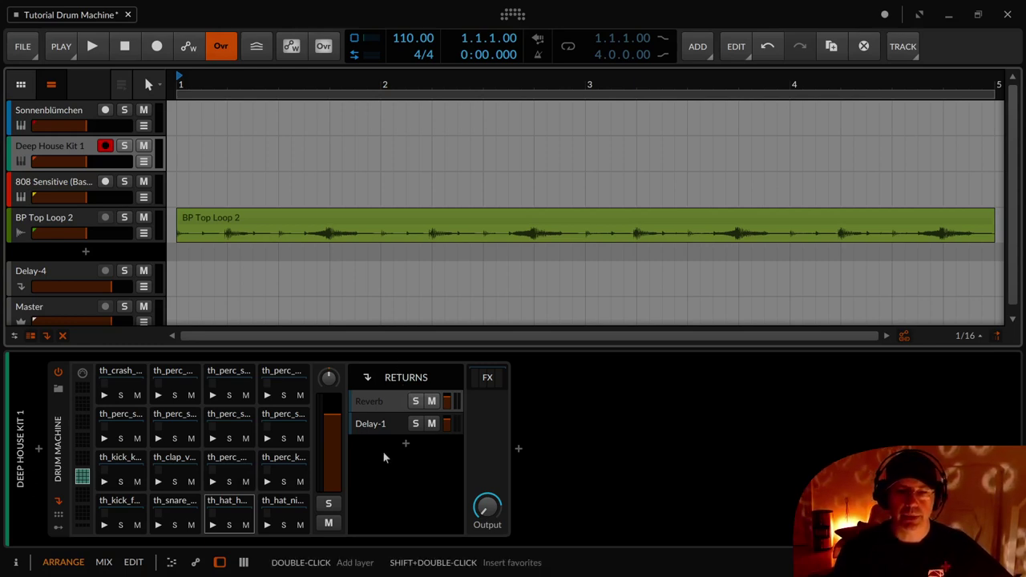
pyautogui.rightClick(66, 433)
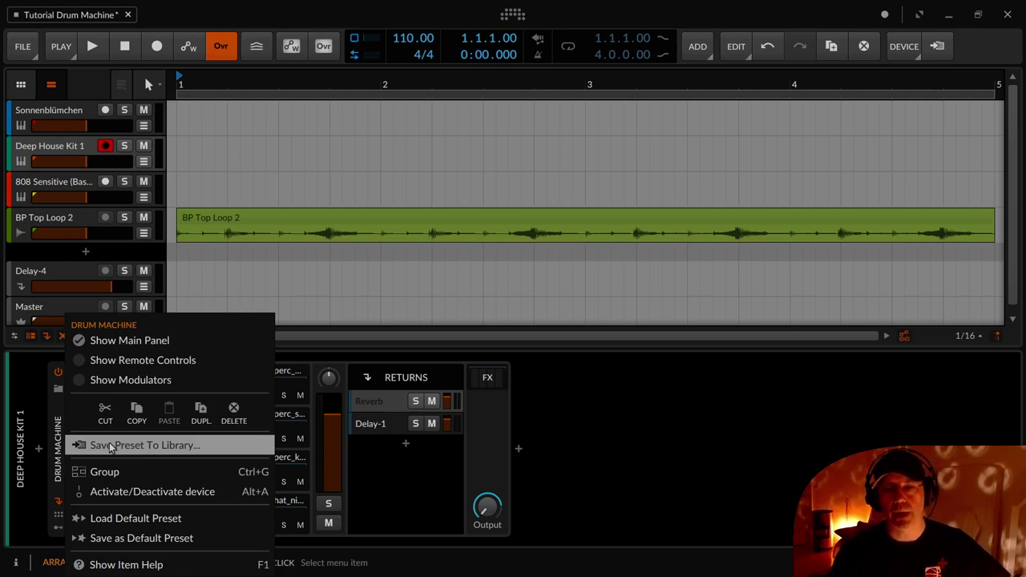
pyautogui.click(367, 473)
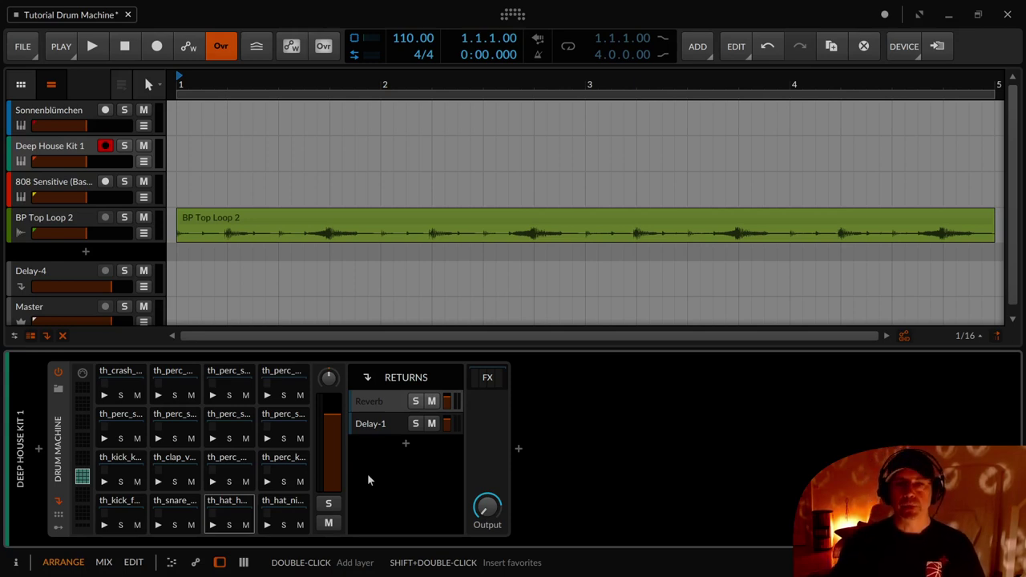
# - Load the sample "Kick 01 Legend 606 Deranged RAD" onto the C1 pad of the Sonnenblümchen track's Drum Machine
pyautogui.click(68, 109)
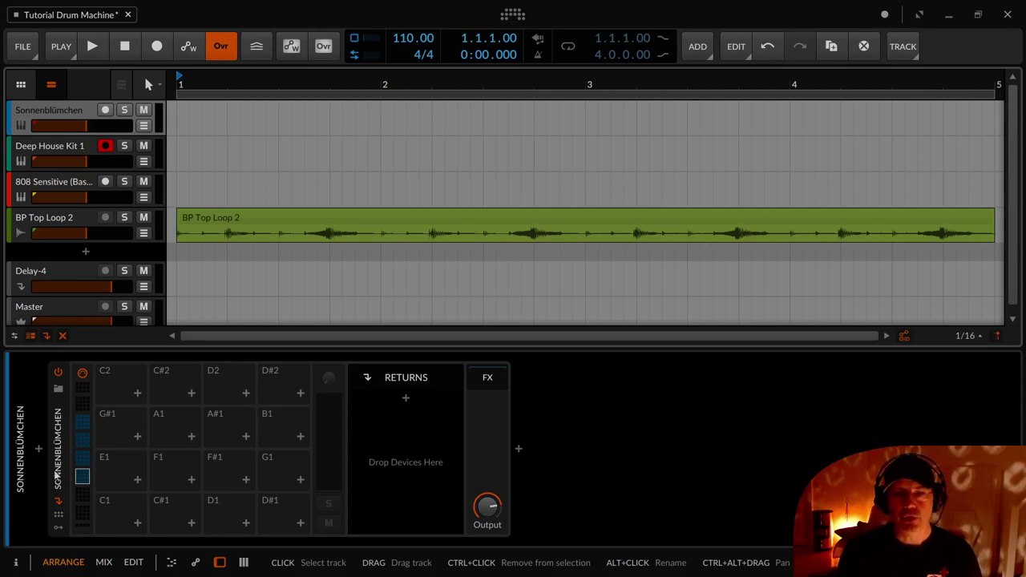
pyautogui.click(138, 524)
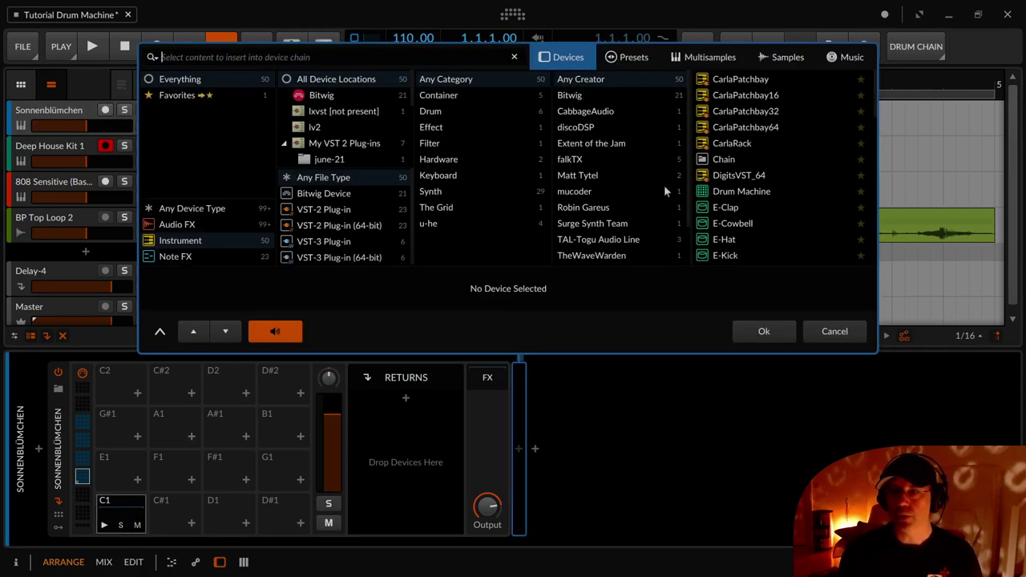
pyautogui.click(772, 55)
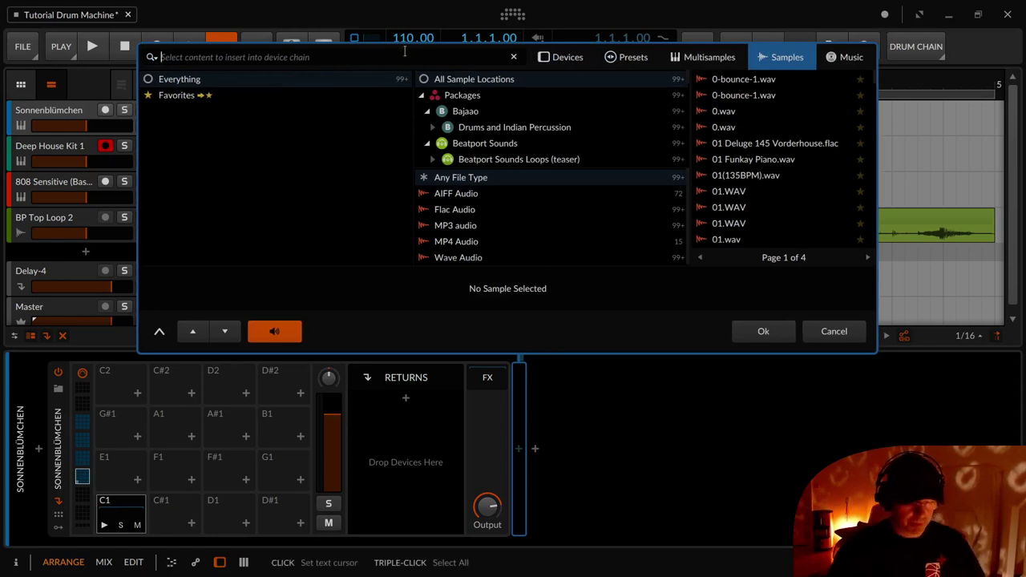
pyautogui.write('kic')
pyautogui.press('BackSpace')
pyautogui.press('BackSpace')
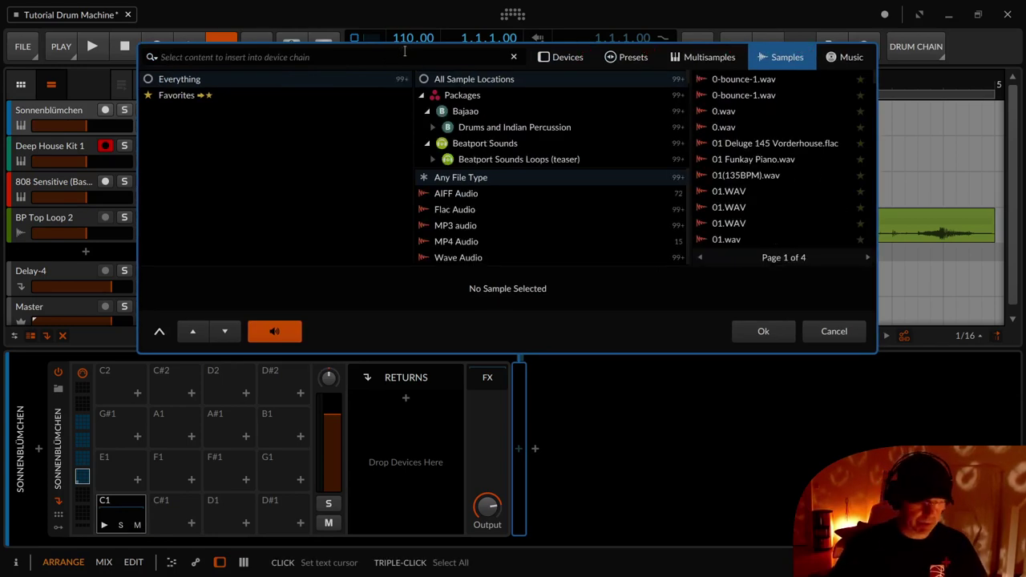
pyautogui.write('kick')
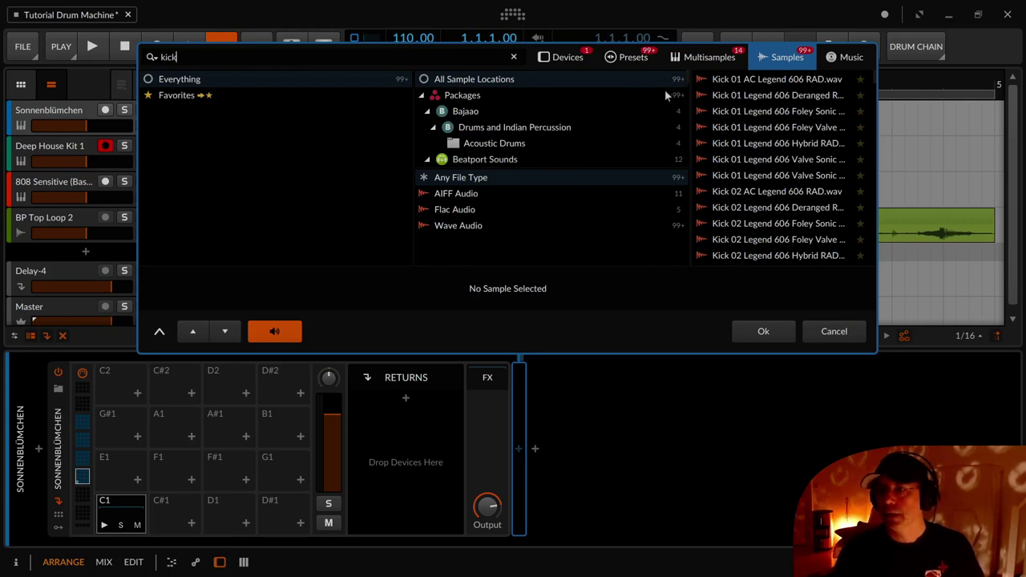
pyautogui.click(847, 96)
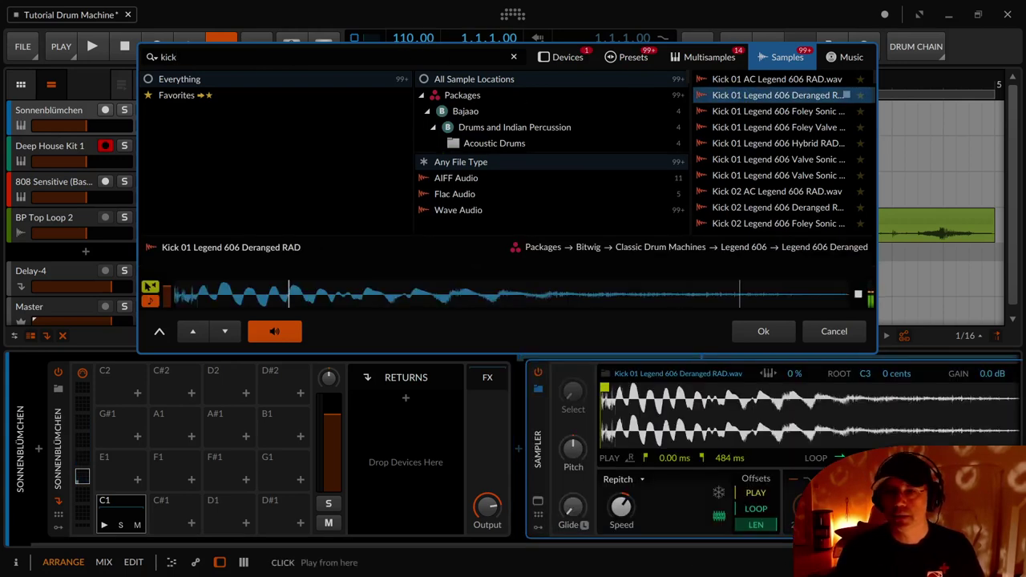
pyautogui.click(773, 325)
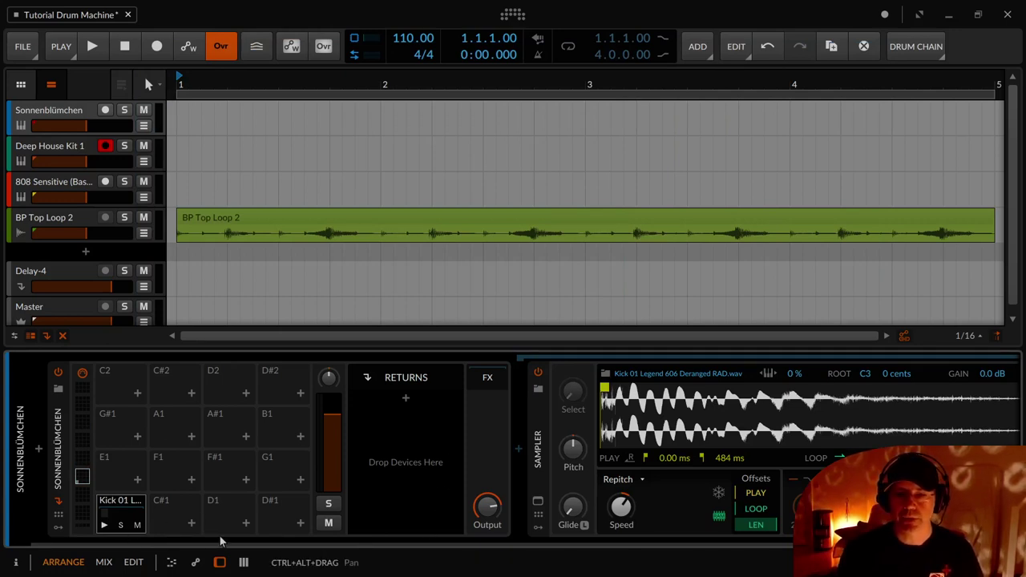
# - Check the mixer view, return to the arrangement and record-arm the Sonnenblümchen track
pyautogui.moveTo(221, 542); pyautogui.dragTo(242, 542)
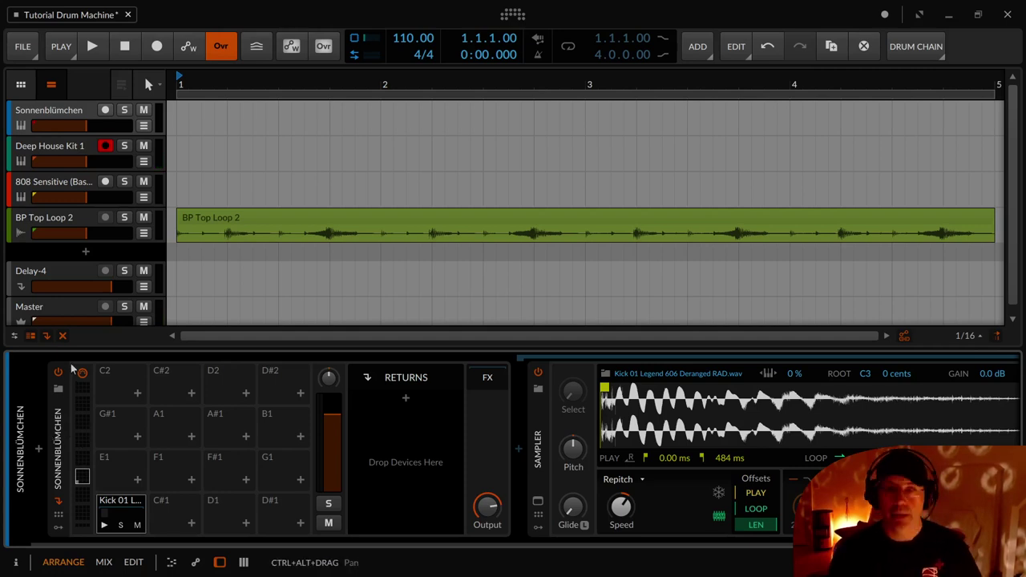
pyautogui.press('F2')
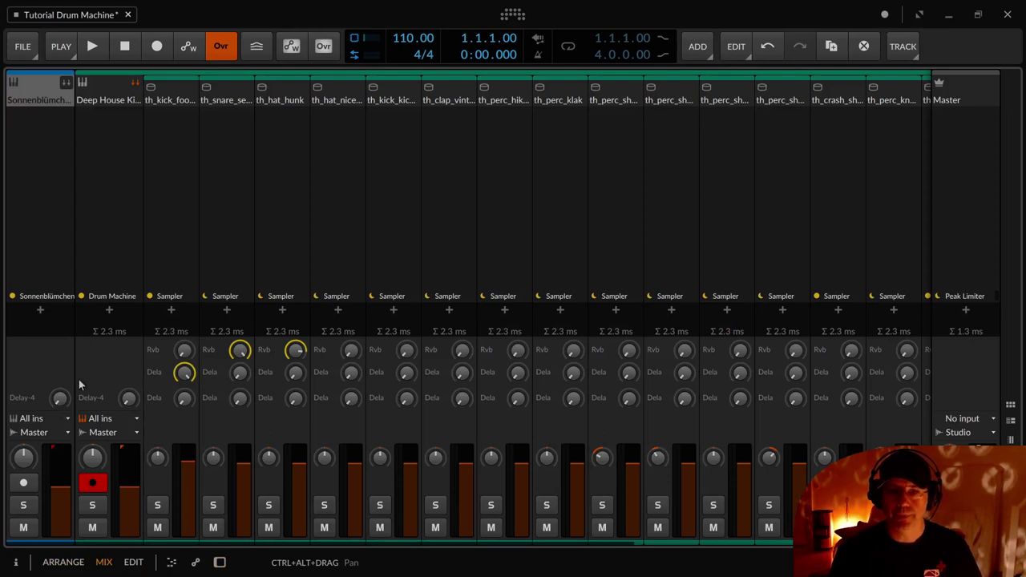
pyautogui.press('F1')
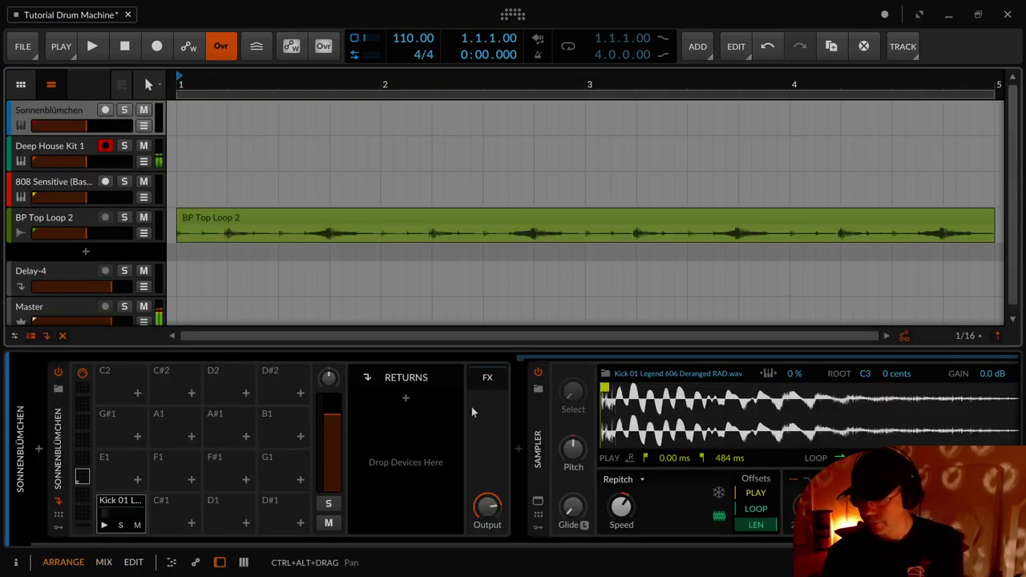
pyautogui.click(109, 123)
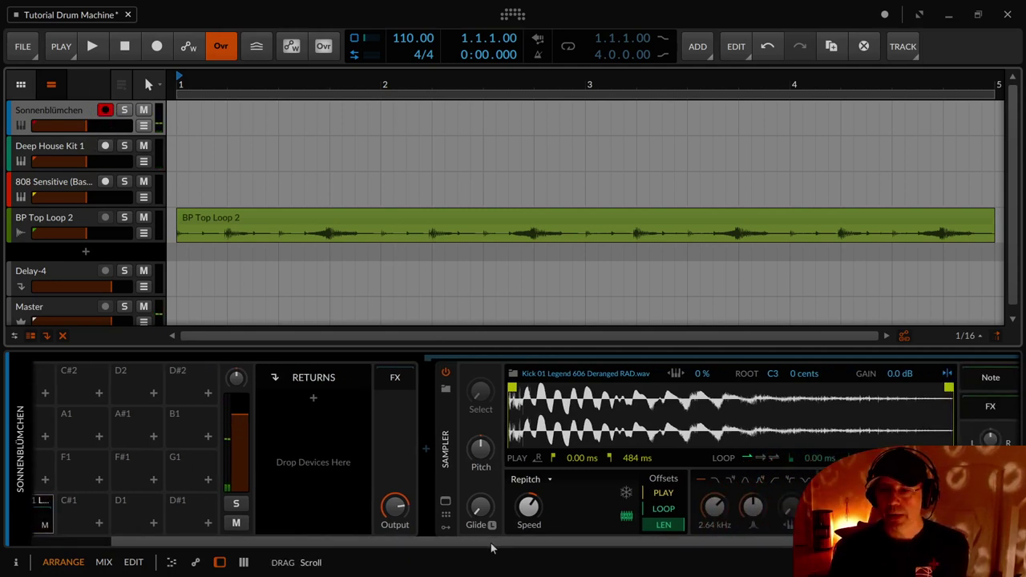
# - Show the Overview remote controls of the C1 pad's Sampler and look over its playback parameters
pyautogui.scroll(-3, 395, 529)
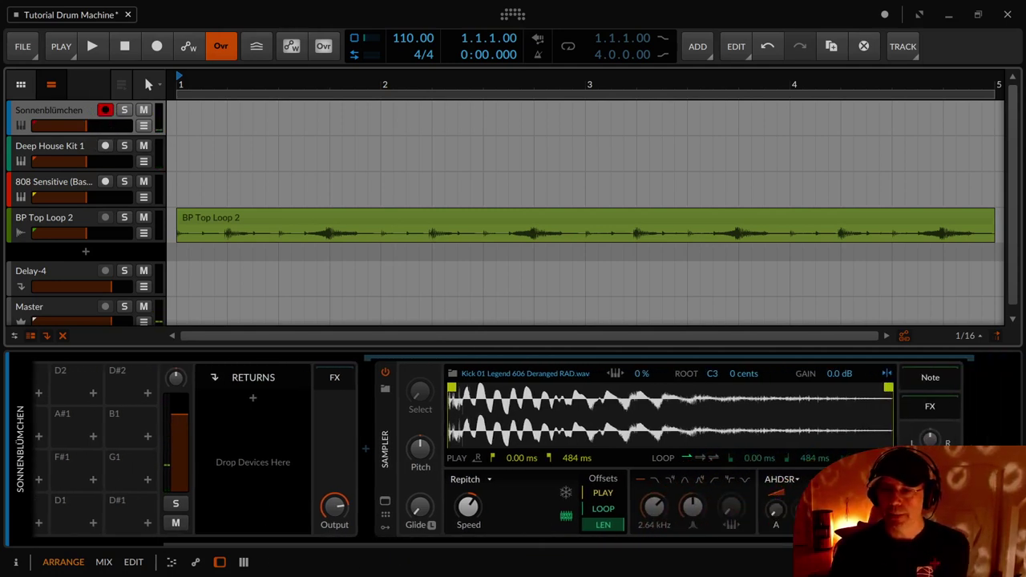
pyautogui.click(386, 513)
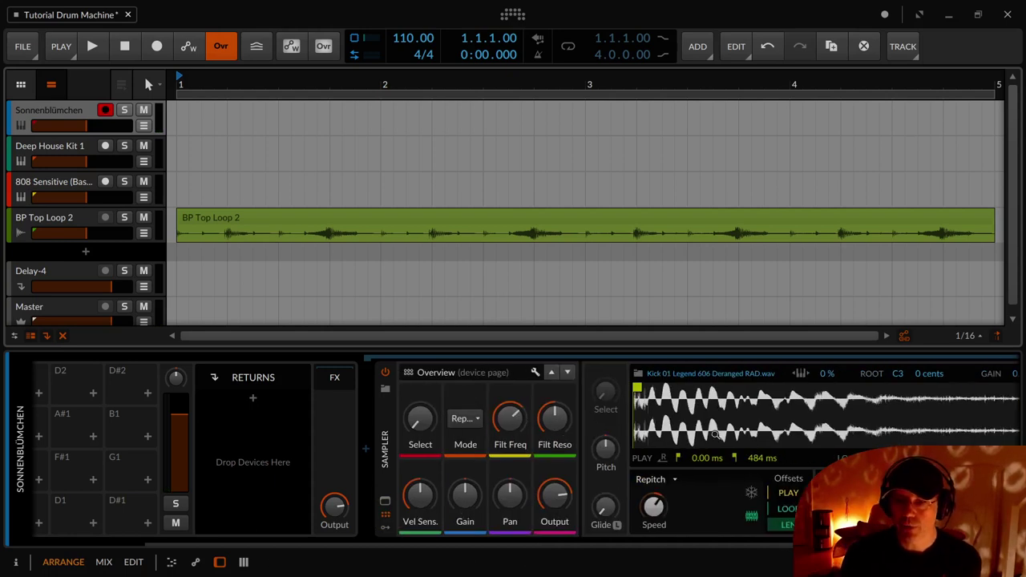
pyautogui.scroll(-3, 563, 523)
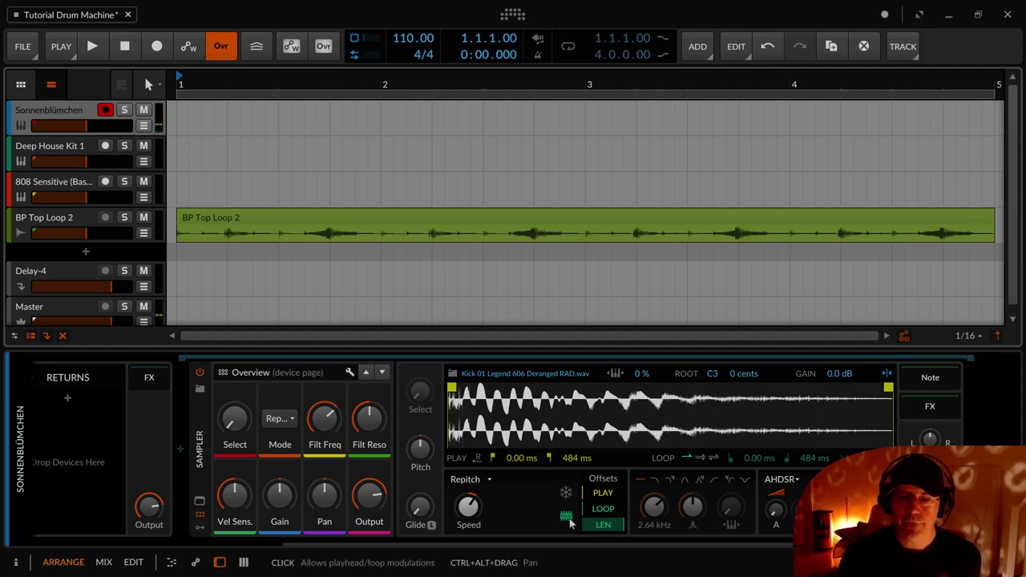
pyautogui.moveTo(398, 556); pyautogui.dragTo(270, 558)
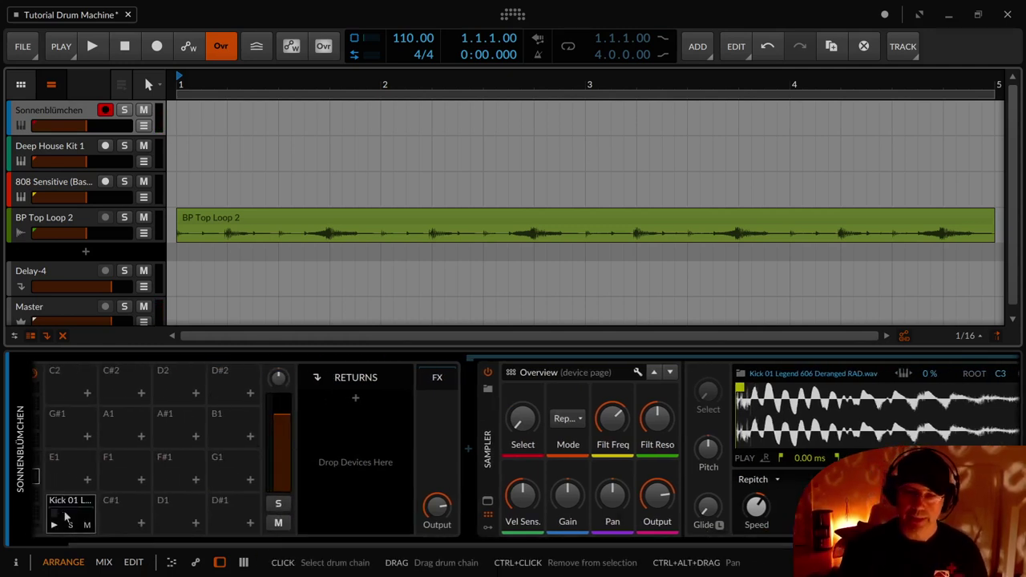
# - Load Bitwig's E-Kick instrument onto the C#1 pad of the Drum Machine
pyautogui.click(141, 522)
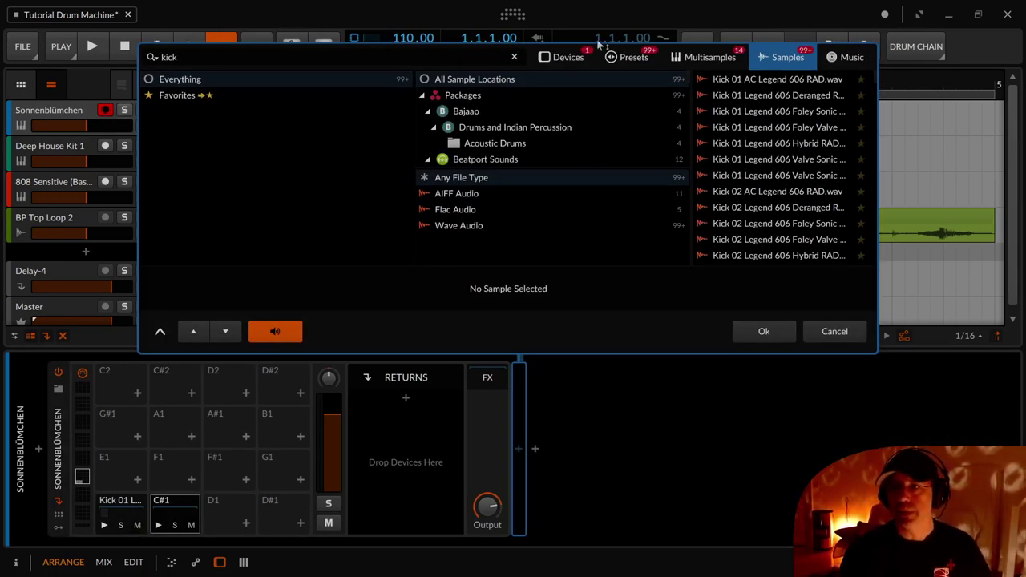
pyautogui.click(563, 59)
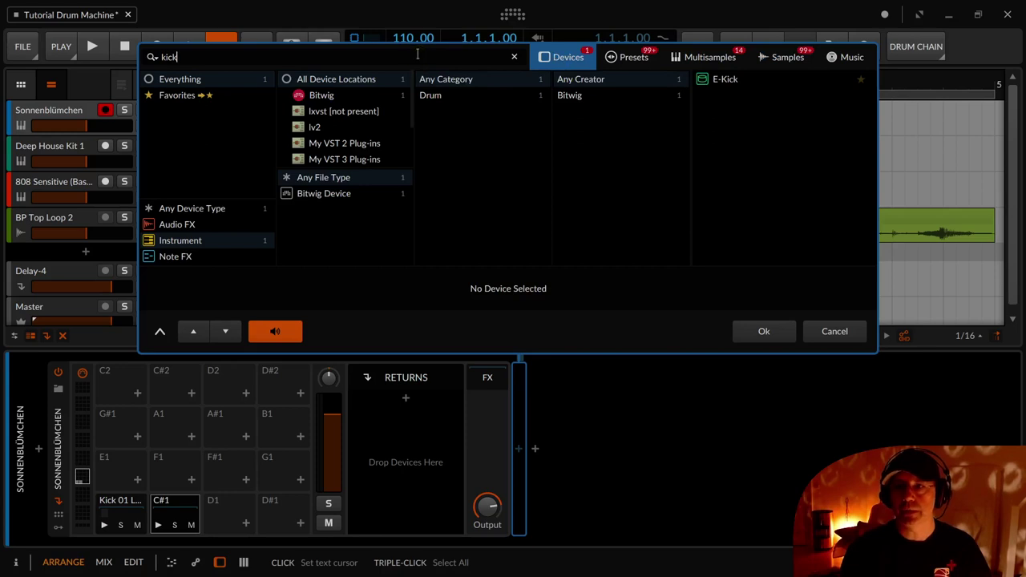
pyautogui.doubleClick(161, 56)
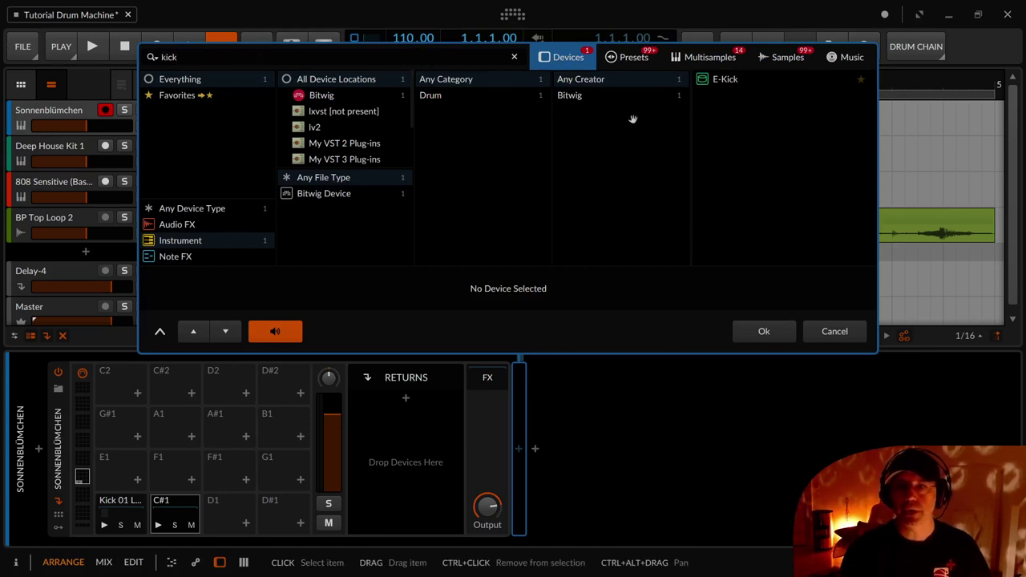
pyautogui.click(734, 86)
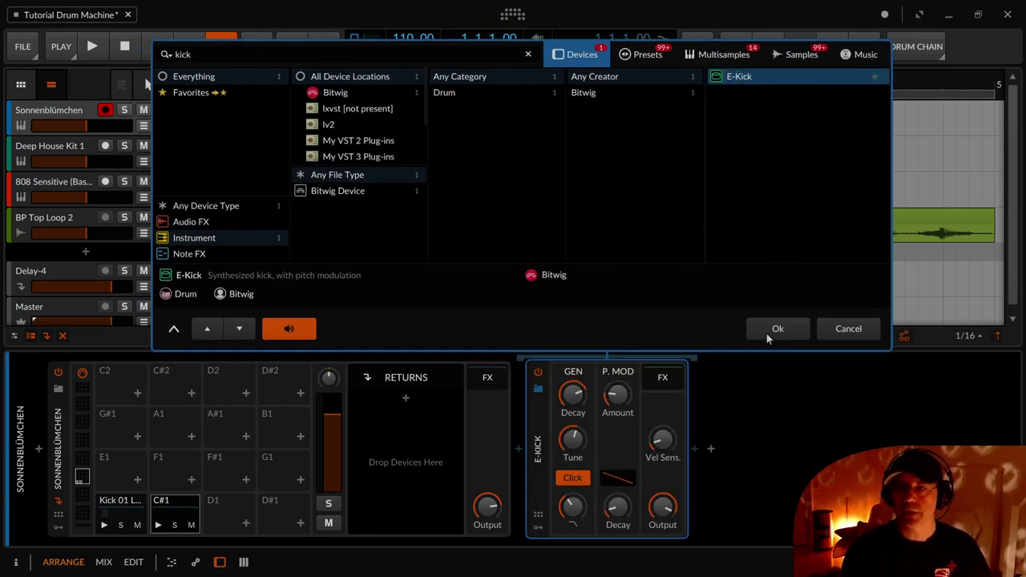
pyautogui.click(766, 331)
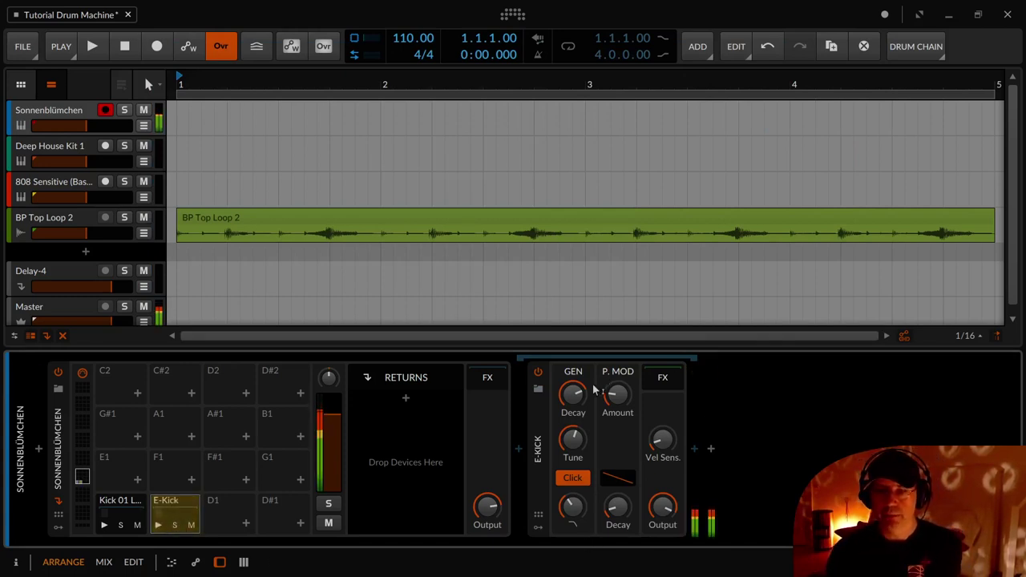
# - Adjust the E-Kick's oscillator decay, pitch modulation amount and pitch modulation decay
pyautogui.moveTo(573, 393); pyautogui.dragTo(573, 420)
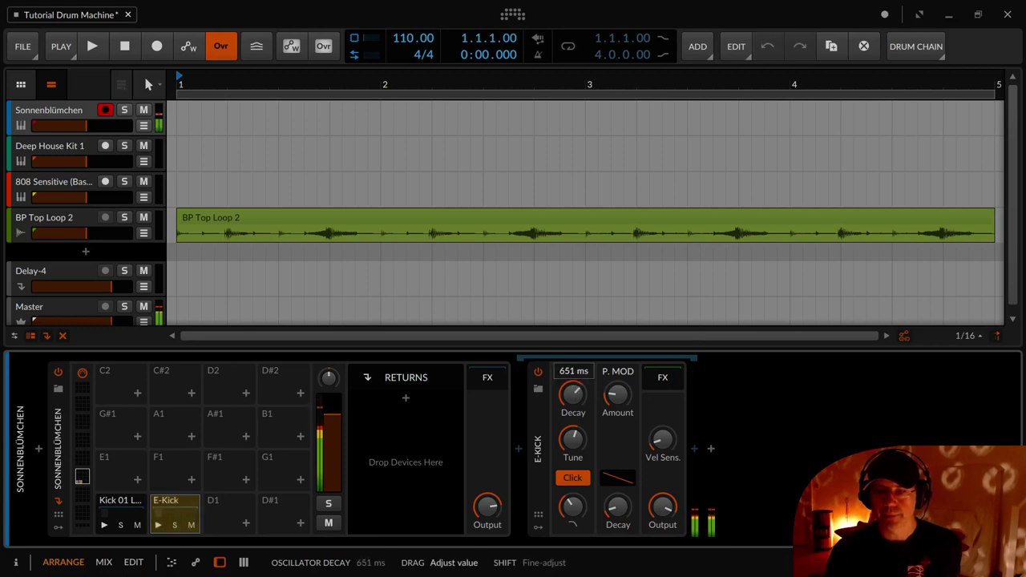
pyautogui.moveTo(616, 394); pyautogui.dragTo(616, 403)
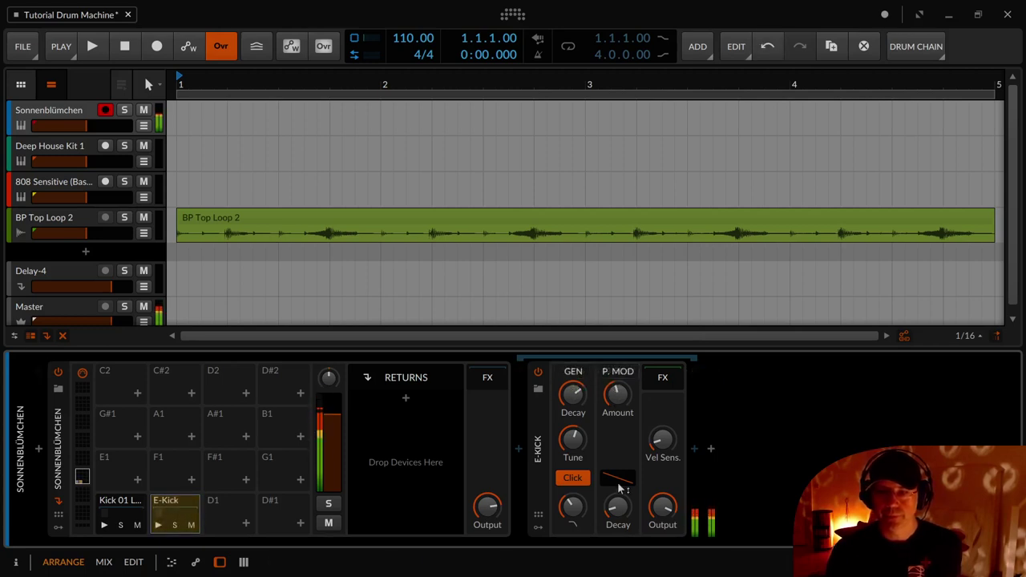
pyautogui.moveTo(617, 505); pyautogui.dragTo(619, 501)
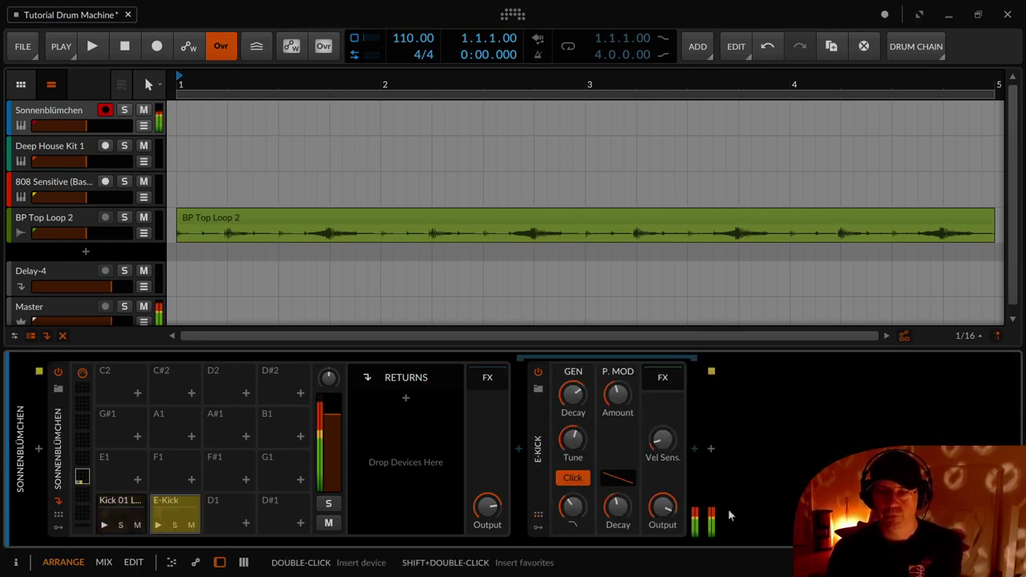
# - Load the Polysynth instrument onto the D1 pad, then hide and show its device chain again
pyautogui.doubleClick(249, 525)
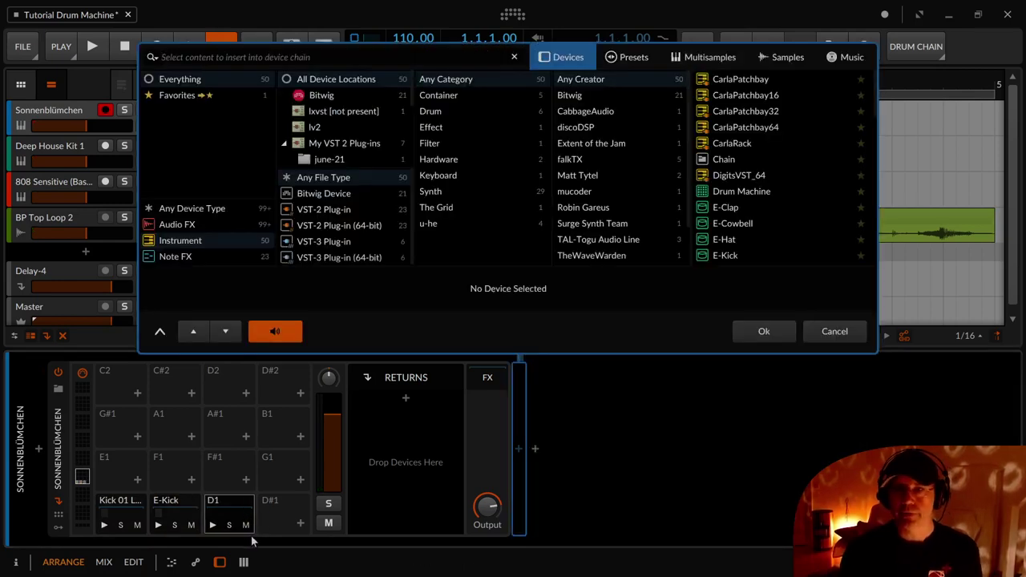
pyautogui.write('poly')
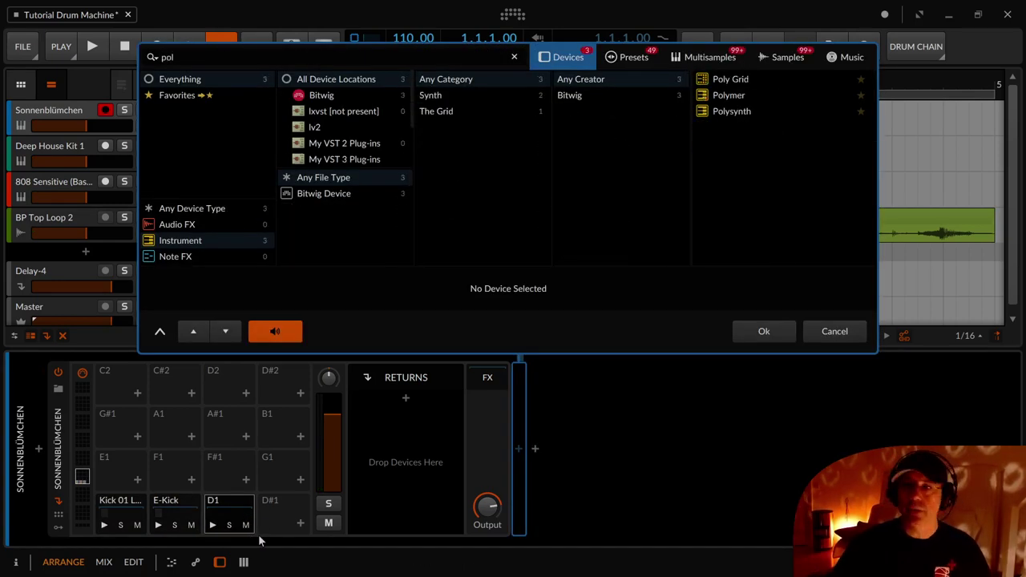
pyautogui.press('Down')
pyautogui.press('Down')
pyautogui.press('Down')
pyautogui.press('Return')
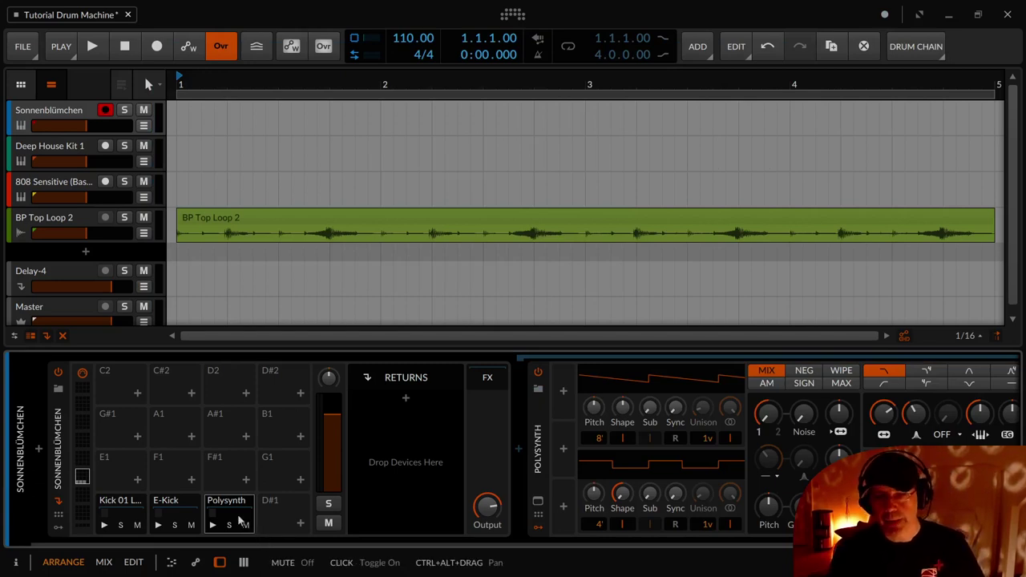
pyautogui.click(237, 519)
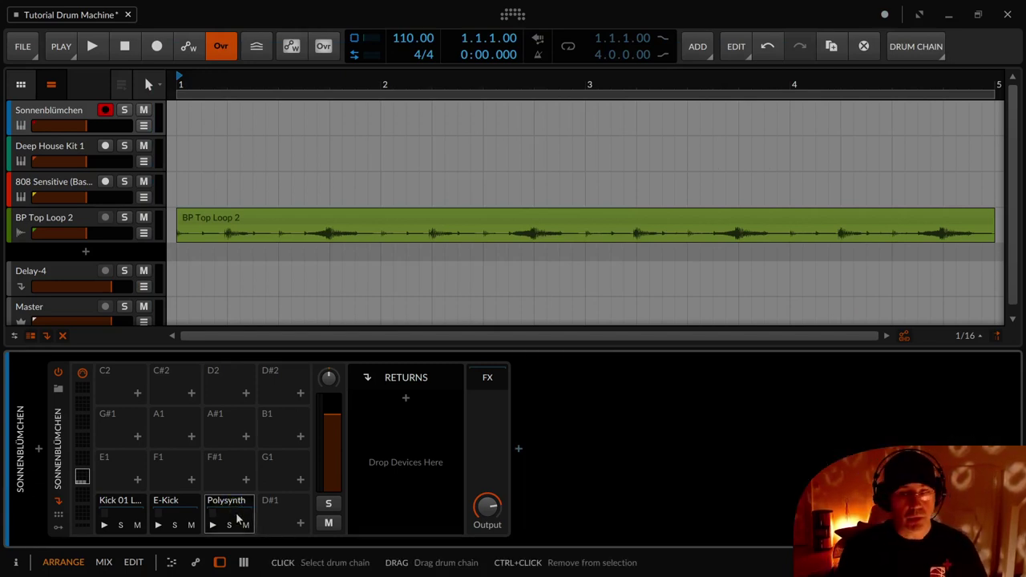
pyautogui.click(236, 519)
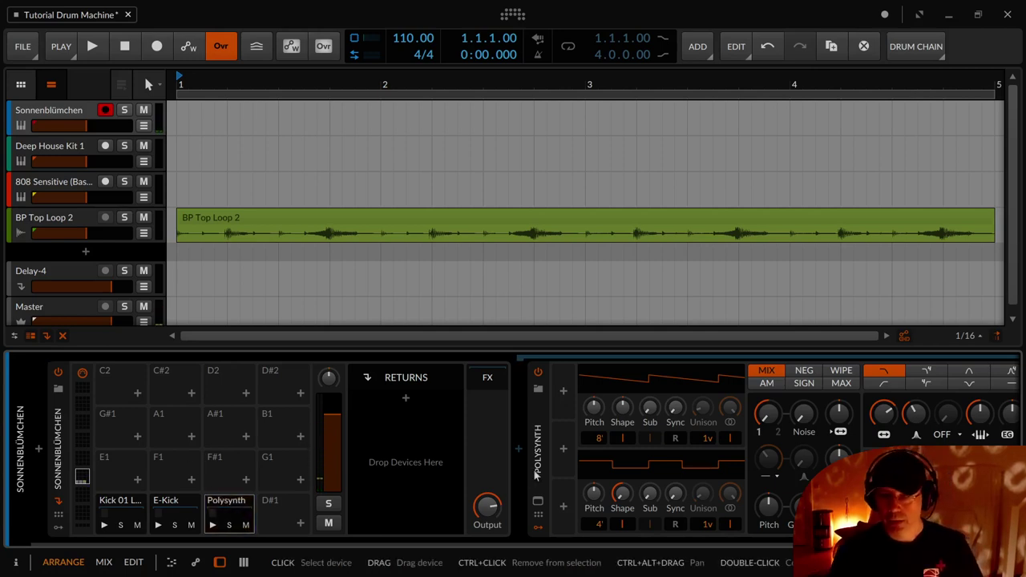
# - Set Polysynth's unison to 2 voices on oscillator 1 and 3 on oscillator 2, and raise oscillator 1's sub level, the oscillator mix and the noise
pyautogui.click(711, 437)
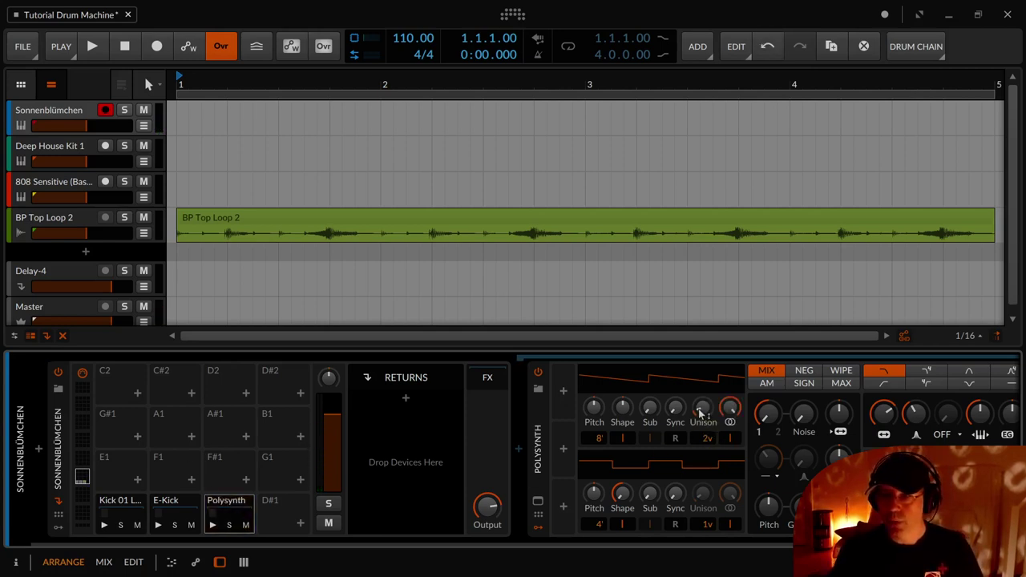
pyautogui.click(708, 525)
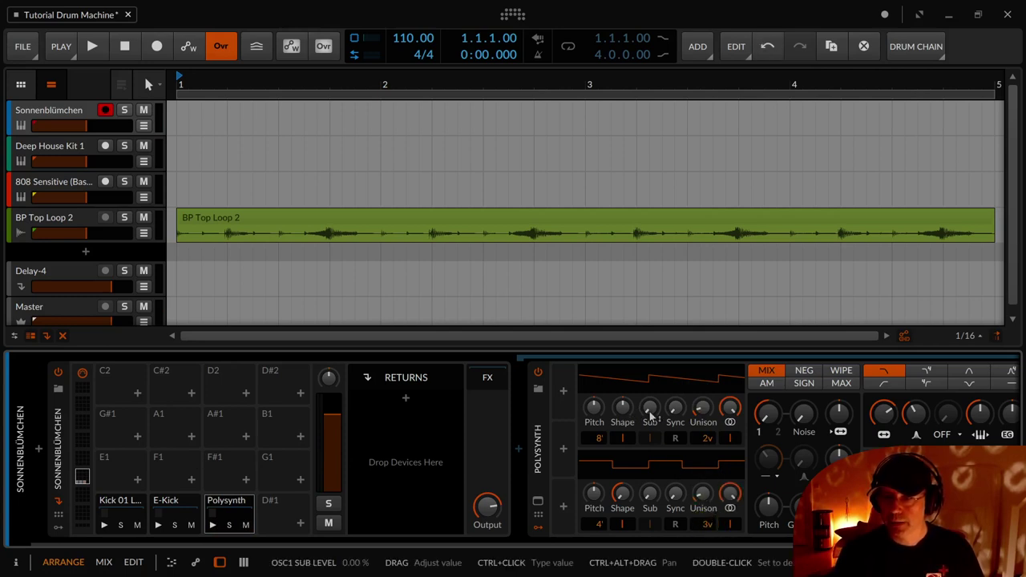
pyautogui.moveTo(649, 410); pyautogui.dragTo(651, 394)
pyautogui.moveTo(766, 413); pyautogui.dragTo(802, 407)
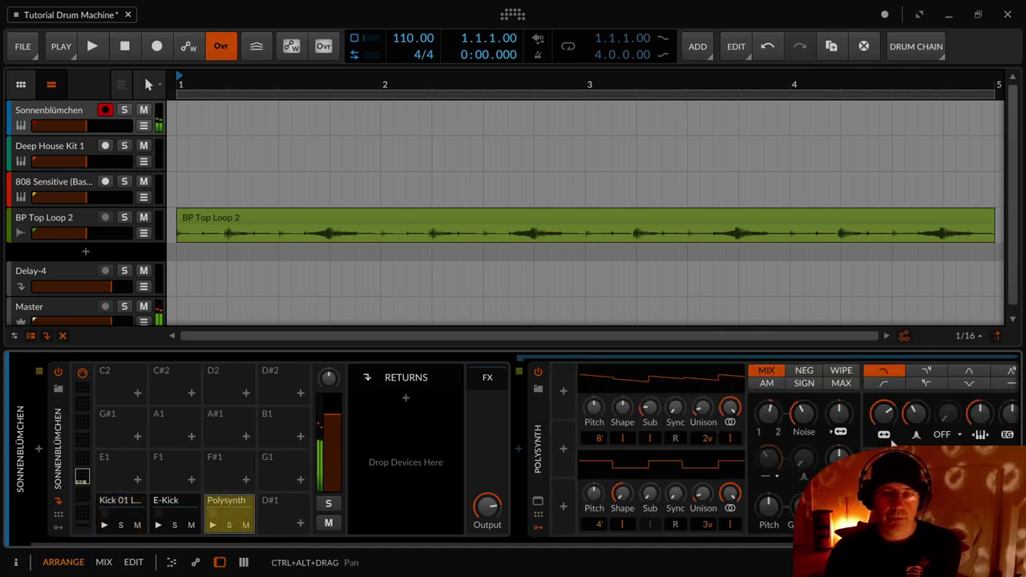
# - Add a return with the Reverb device to the Sonnenblümchen Drum Machine
pyautogui.click(405, 398)
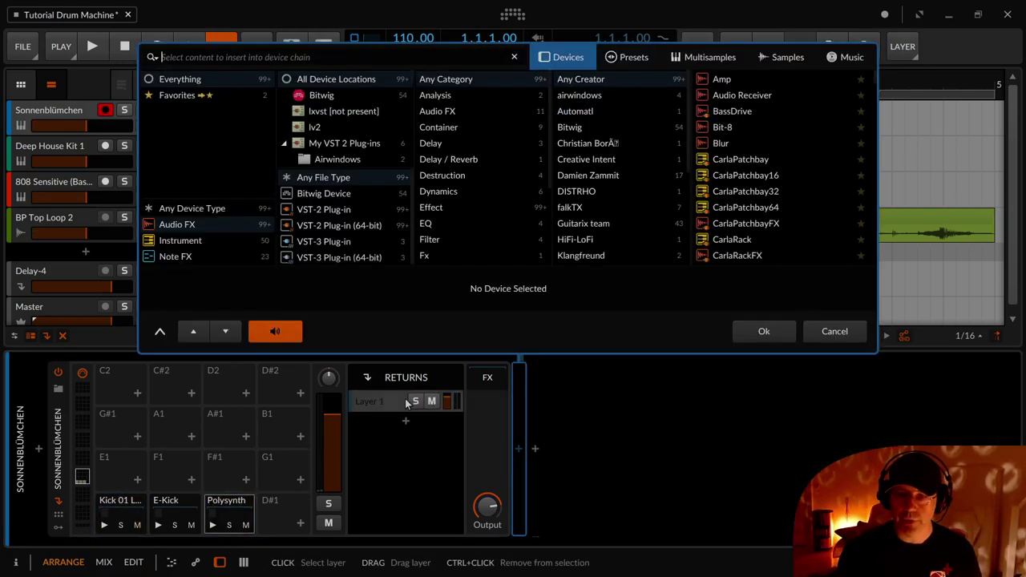
pyautogui.write('reverb')
pyautogui.press('Down')
pyautogui.press('Return')
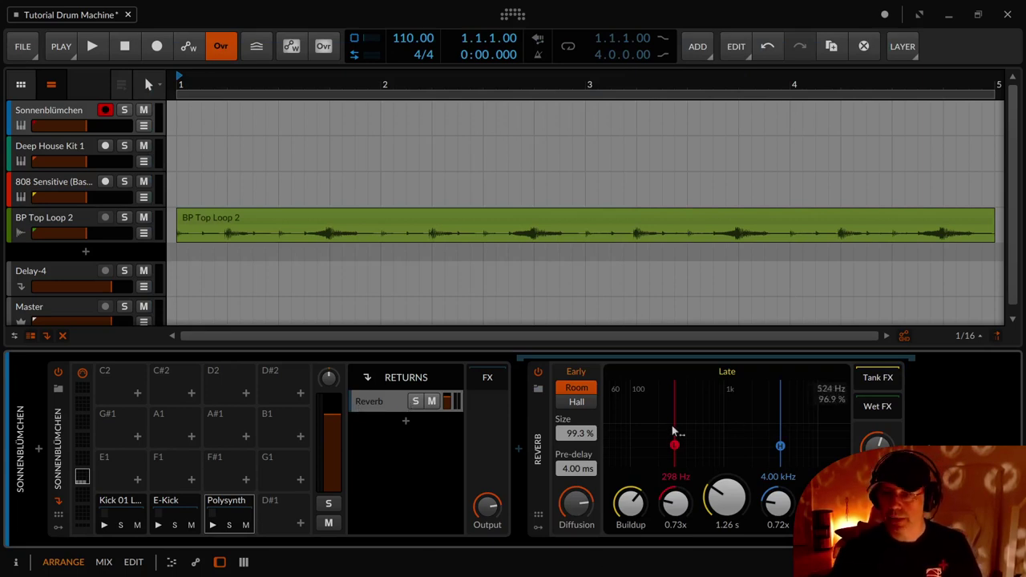
# - Set the Reverb to Hall with 200 % size, 19.0 ms pre-delay, 100 % diffusion and 2.26 s decay, and raise the buildup and late mix
pyautogui.click(576, 402)
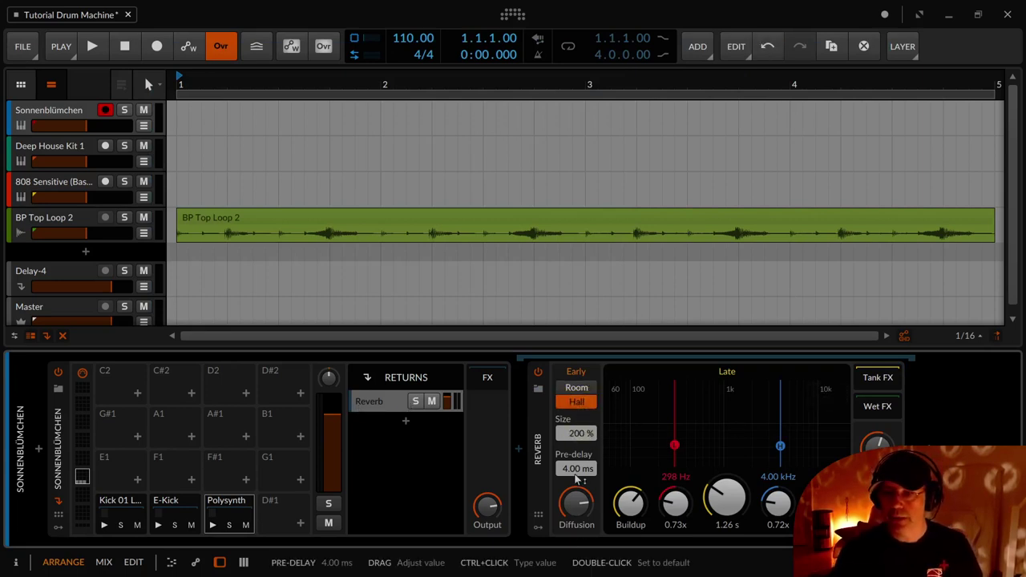
pyautogui.moveTo(570, 470); pyautogui.dragTo(571, 445)
pyautogui.moveTo(630, 503); pyautogui.dragTo(630, 463)
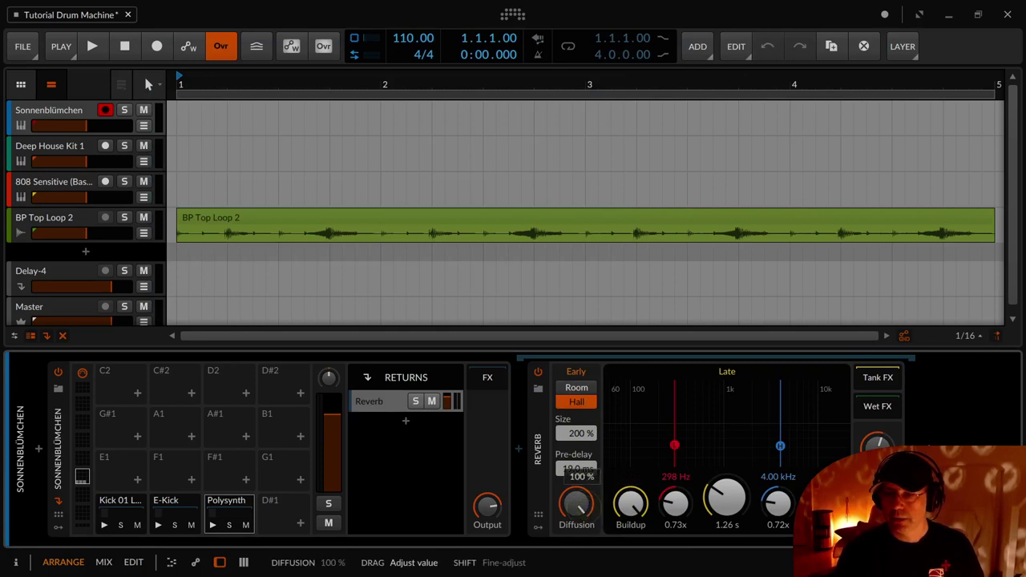
pyautogui.moveTo(727, 517); pyautogui.dragTo(729, 511)
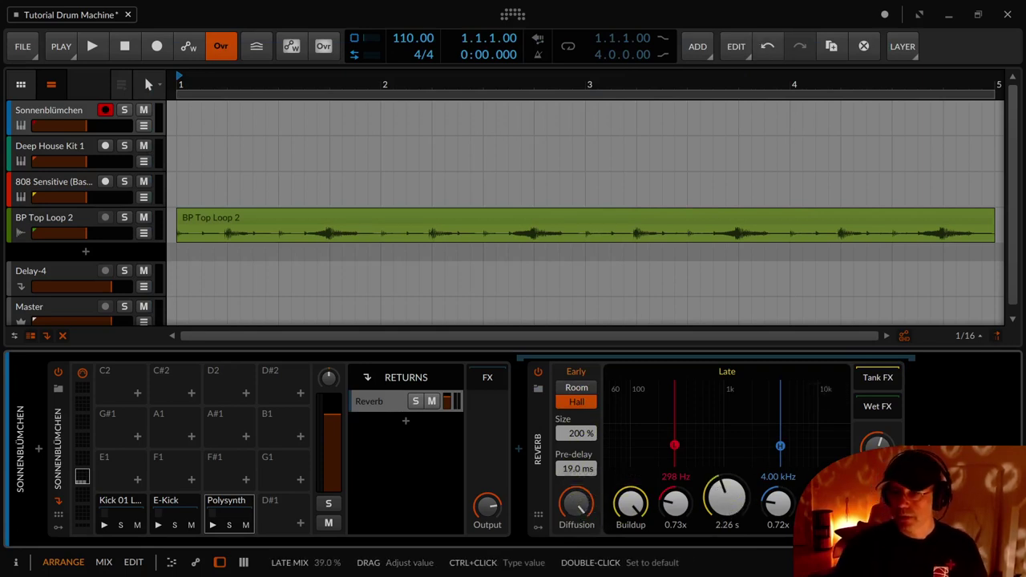
pyautogui.moveTo(823, 507); pyautogui.dragTo(816, 474)
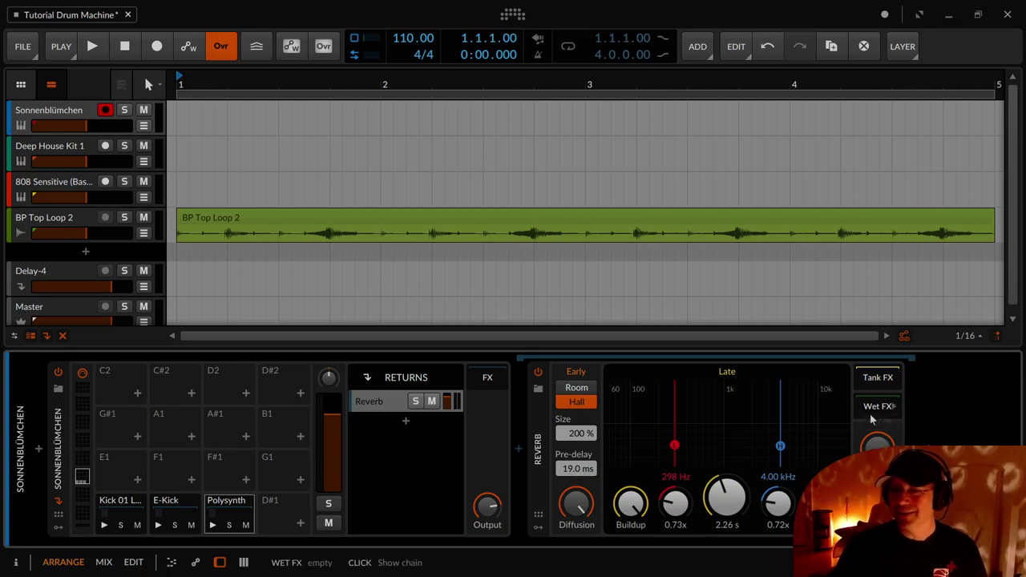
# - In the mixer, collapse Deep House Kit 1's pad channels, expand Sonnenblümchen's, and turn the Polysynth channel's reverb send fully up
pyautogui.press('Tab')
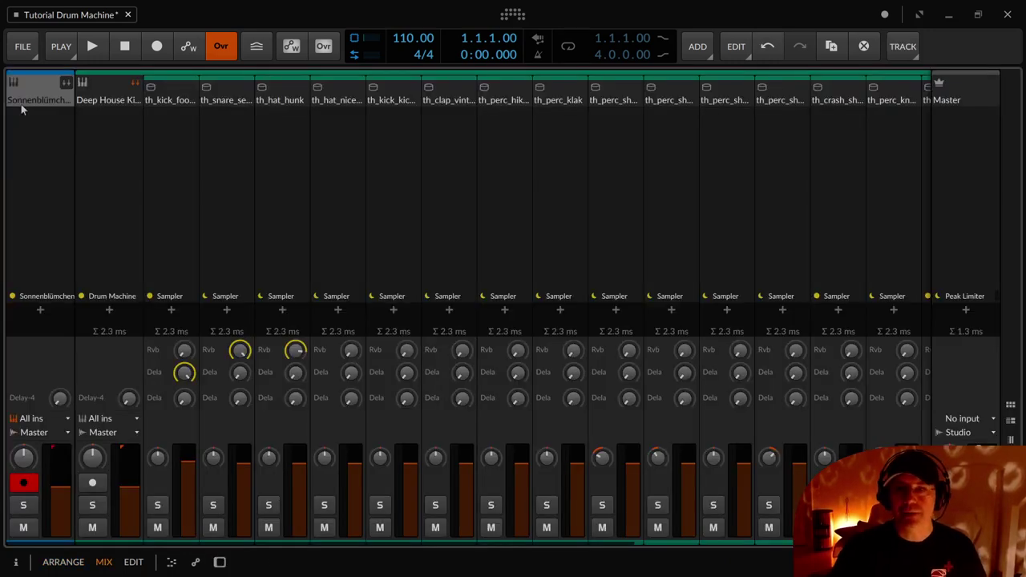
pyautogui.click(133, 84)
pyautogui.click(68, 82)
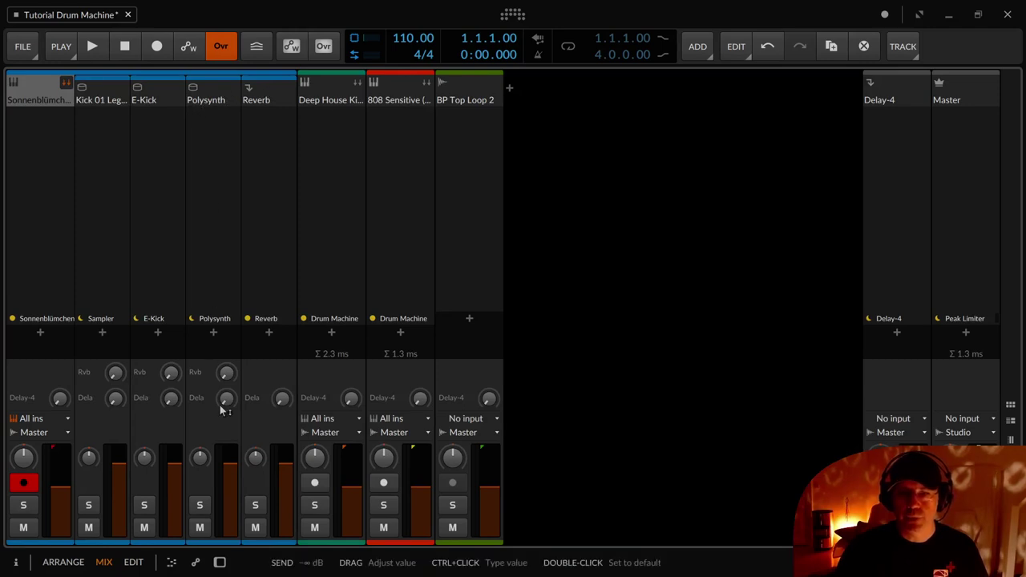
pyautogui.moveTo(225, 381); pyautogui.dragTo(226, 370)
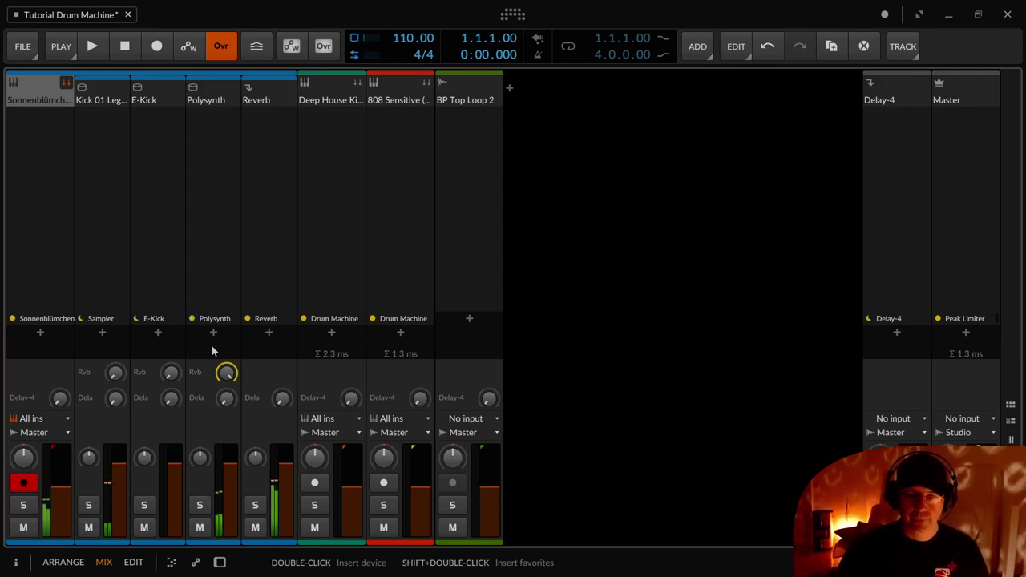
# - Return to the arrangement and insert the setBfree DSP Tonewheel Organ on the D#1 pad of the Sonnenblümchen Drum Machine
pyautogui.press('Tab')
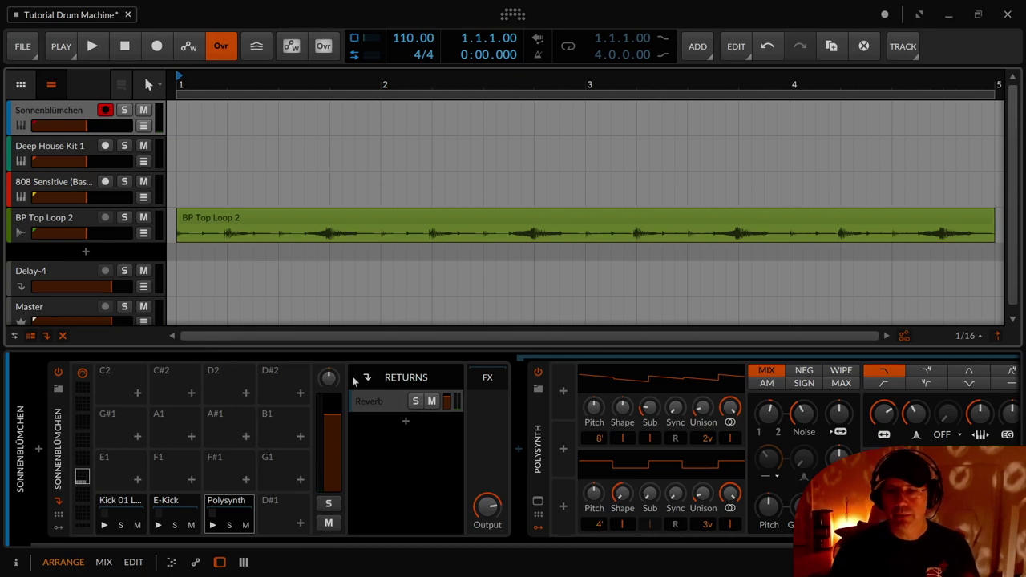
pyautogui.click(300, 522)
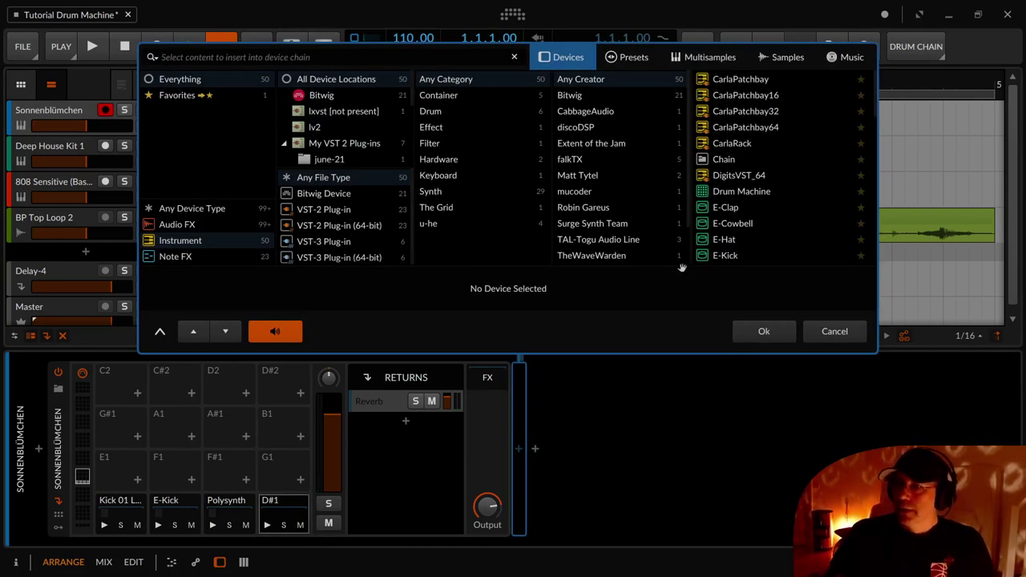
pyautogui.scroll(-8, 756, 128)
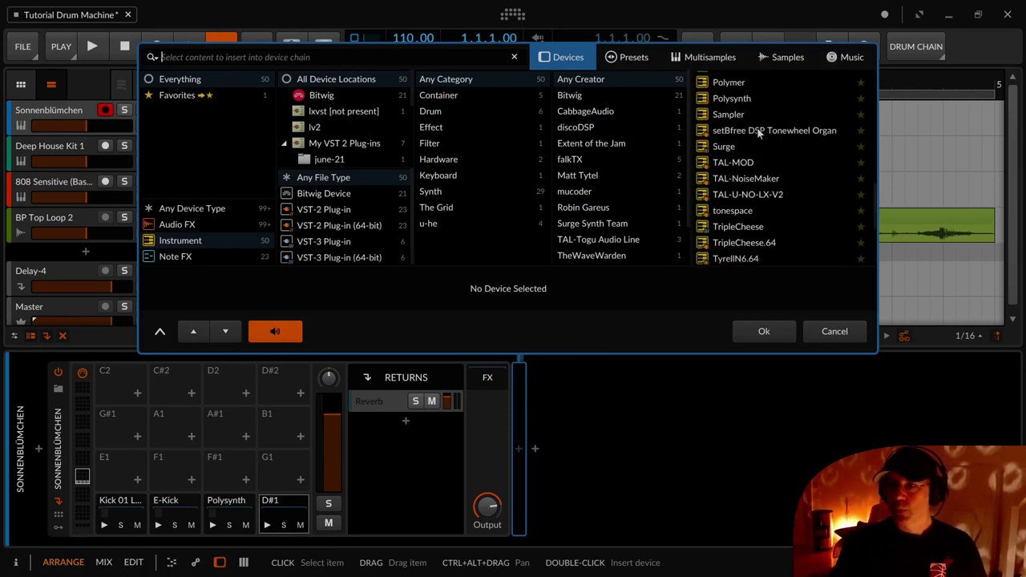
pyautogui.doubleClick(756, 129)
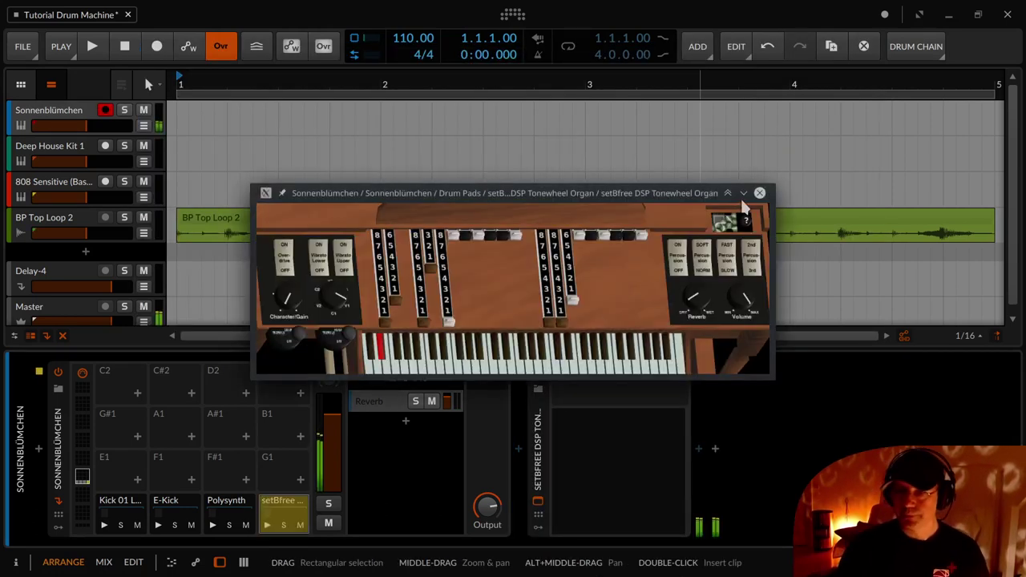
# - Insert the Surge synthesizer on the E1 pad of the Sonnenblümchen Drum Machine
pyautogui.click(137, 479)
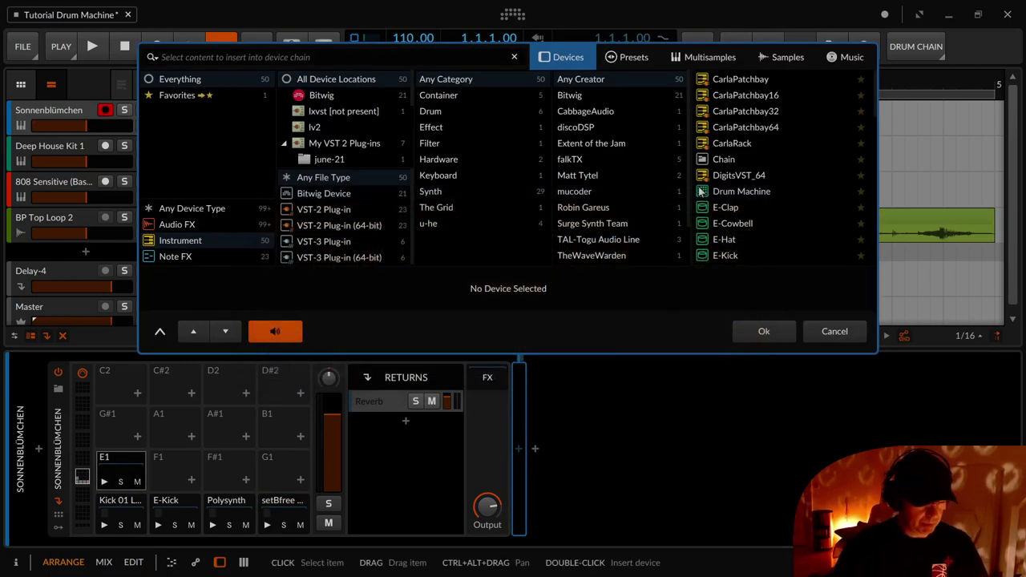
pyautogui.write('surge')
pyautogui.press('Down')
pyautogui.press('Return')
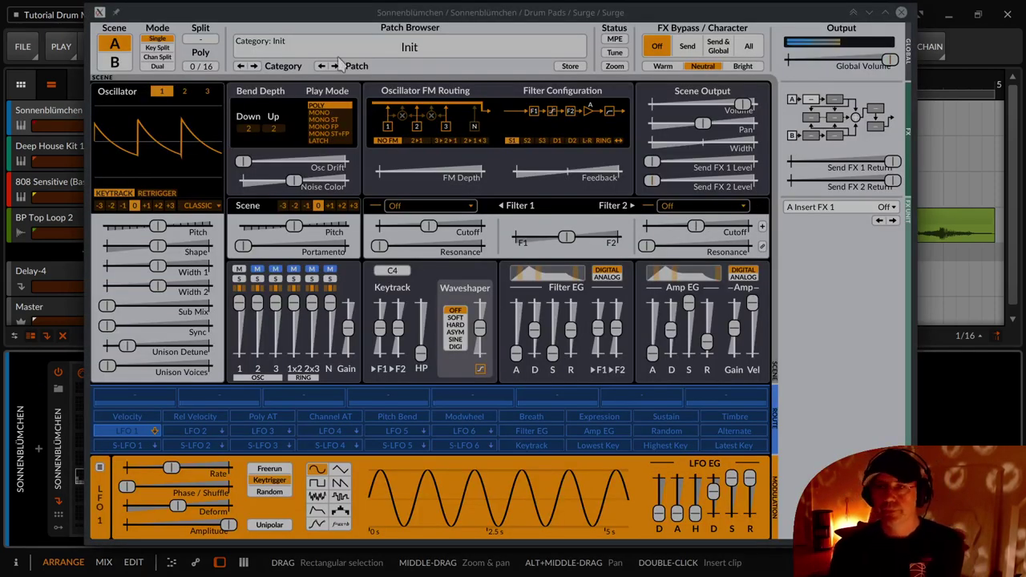
# - Load the factory pad patch Chowning in Surge and close the Surge and organ plug-in windows
pyautogui.click(376, 36)
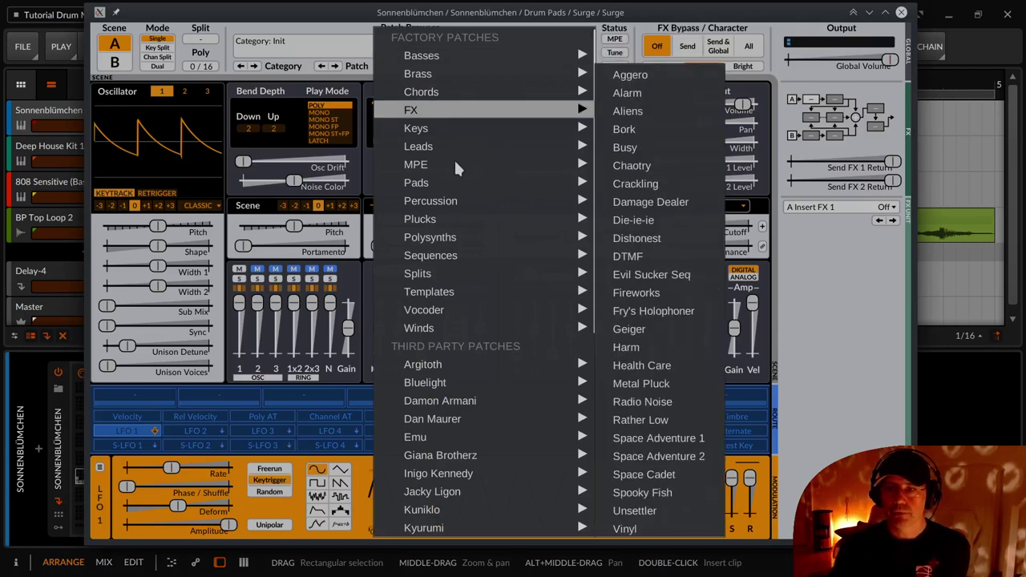
pyautogui.moveTo(460, 179)
pyautogui.click(591, 170)
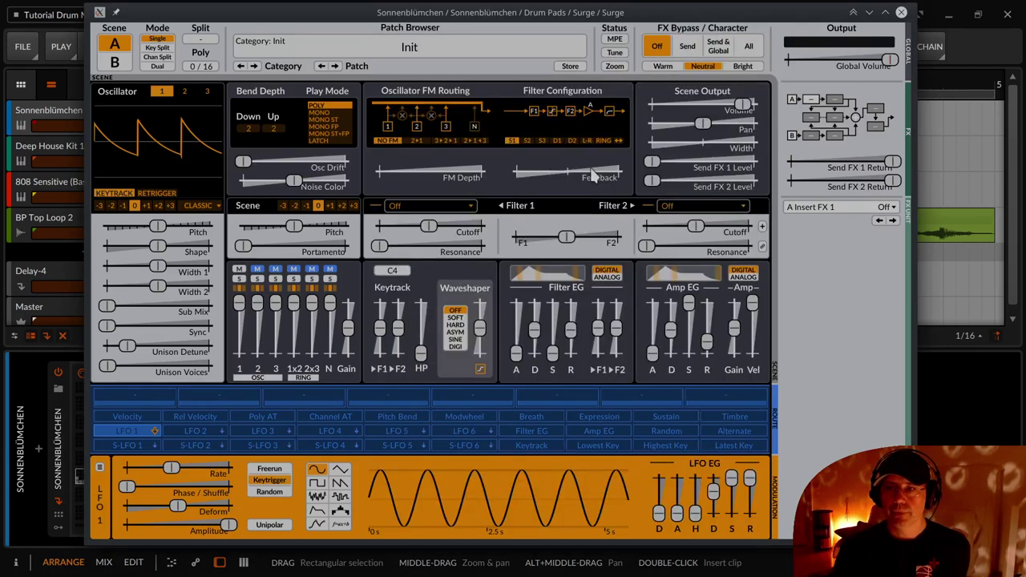
pyautogui.click(494, 56)
pyautogui.moveTo(701, 183)
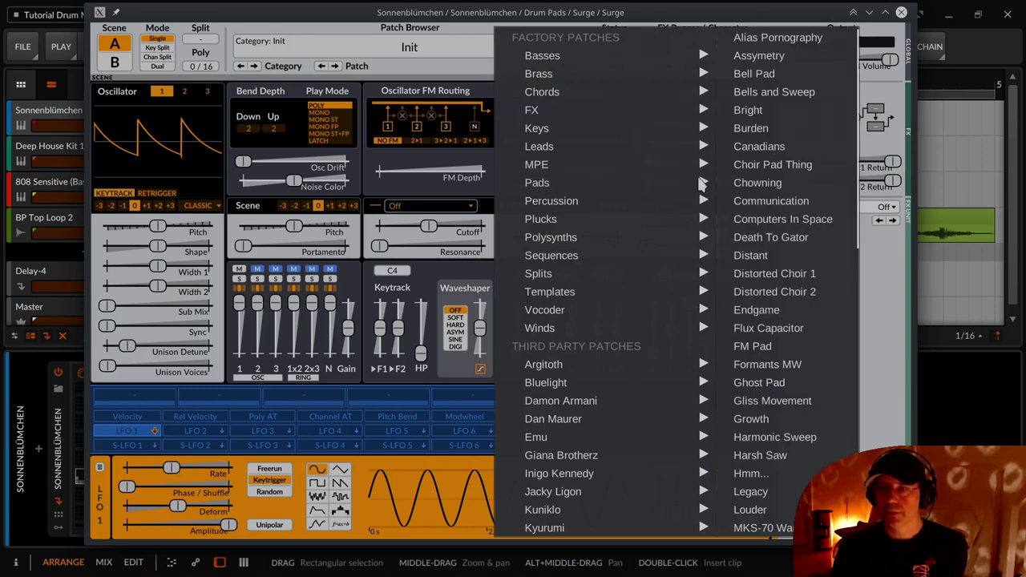
pyautogui.click(744, 183)
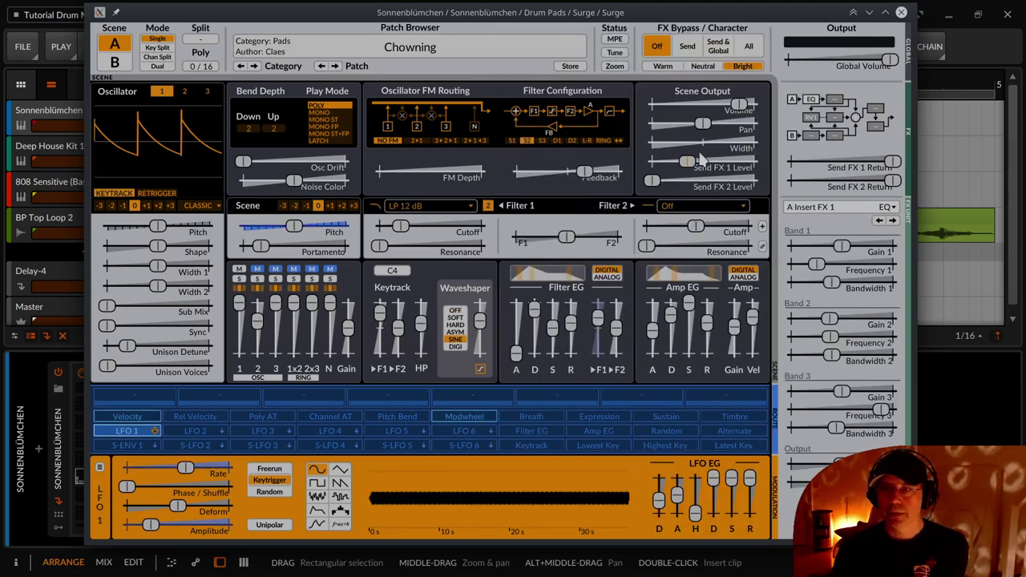
pyautogui.click(901, 12)
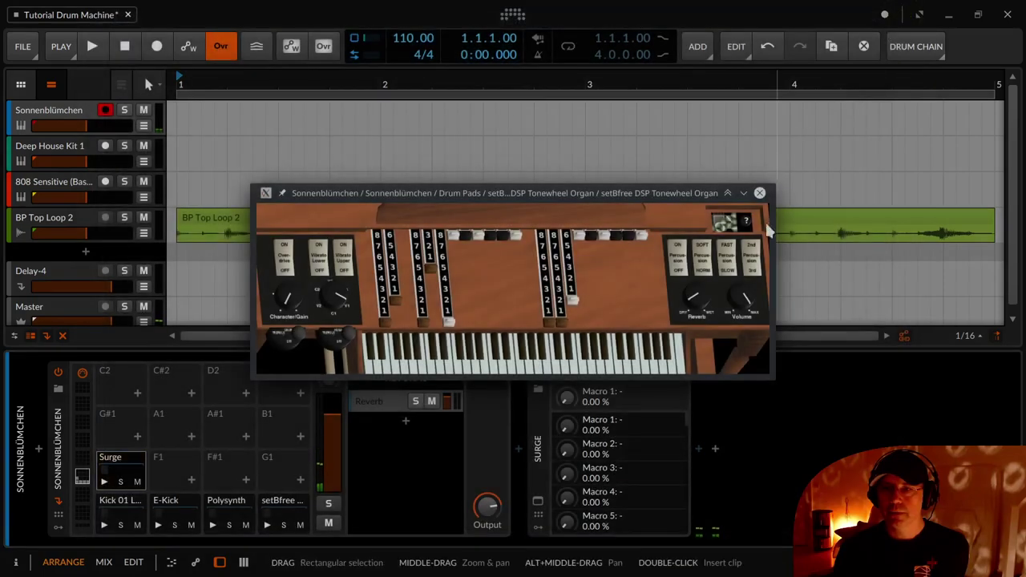
pyautogui.click(759, 194)
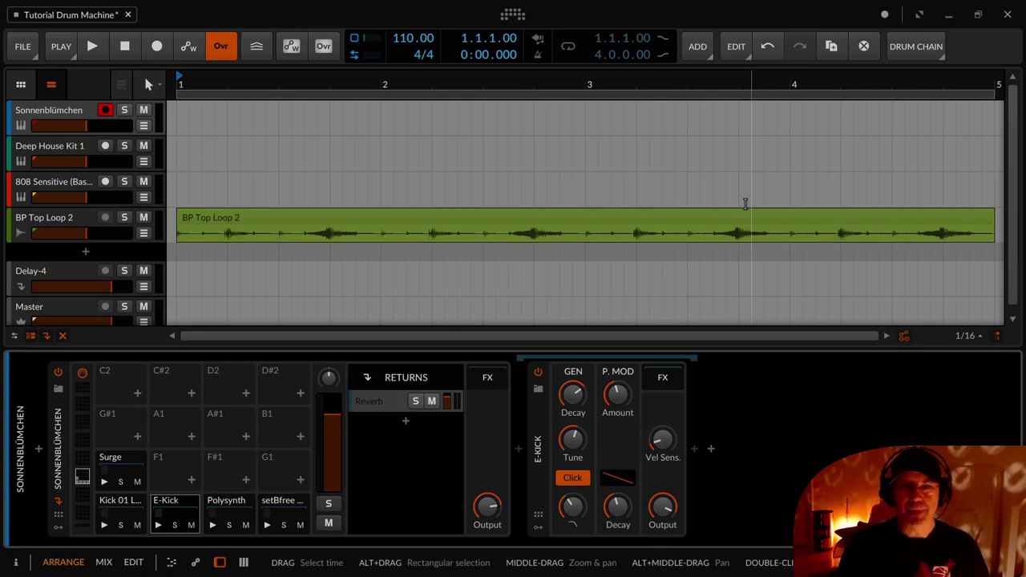
# - Examine the two filled pad banks of the 808 Sensitive Drum Machine
pyautogui.click(65, 185)
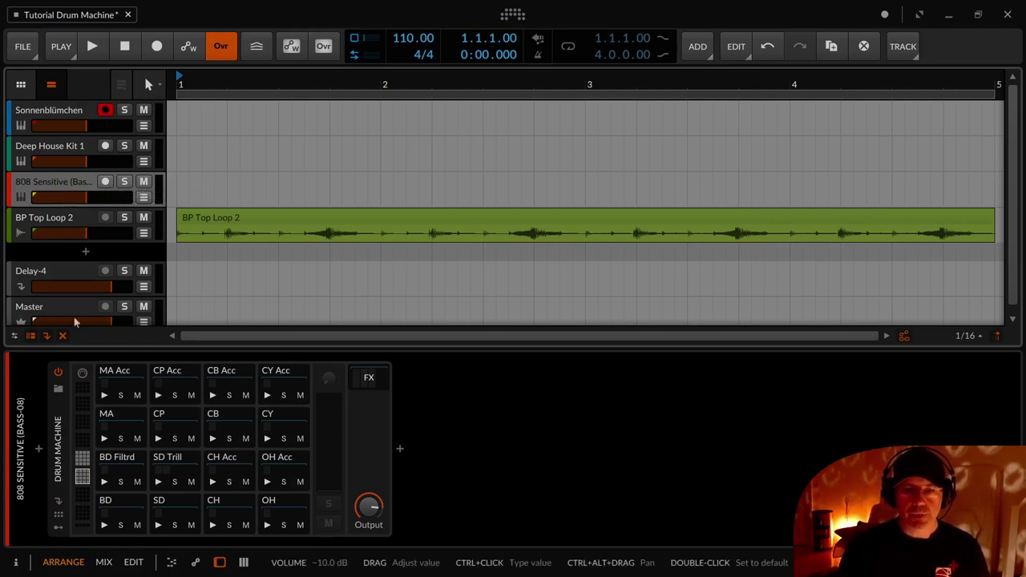
pyautogui.click(81, 459)
pyautogui.click(80, 479)
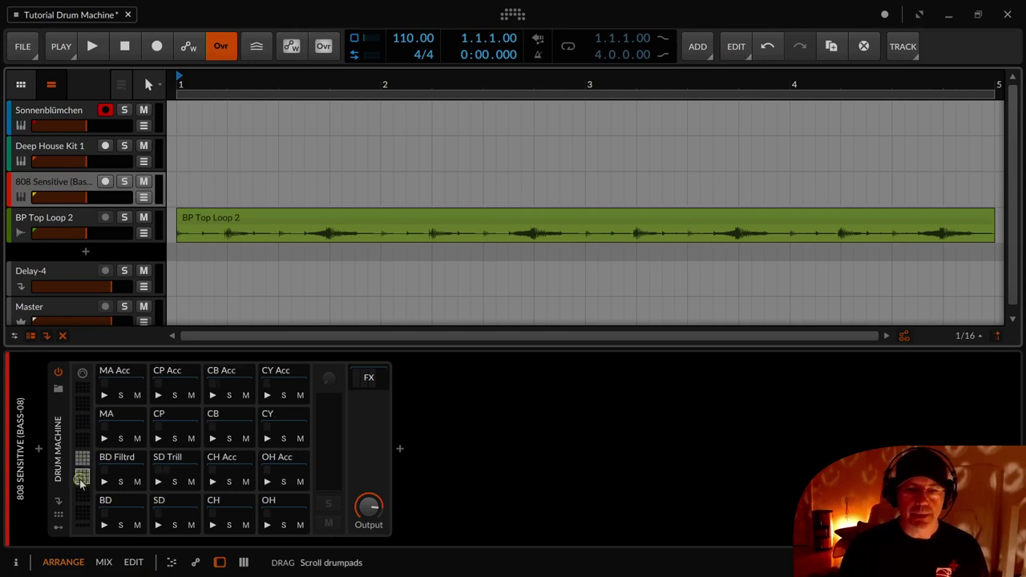
pyautogui.click(81, 459)
pyautogui.click(81, 477)
pyautogui.click(83, 459)
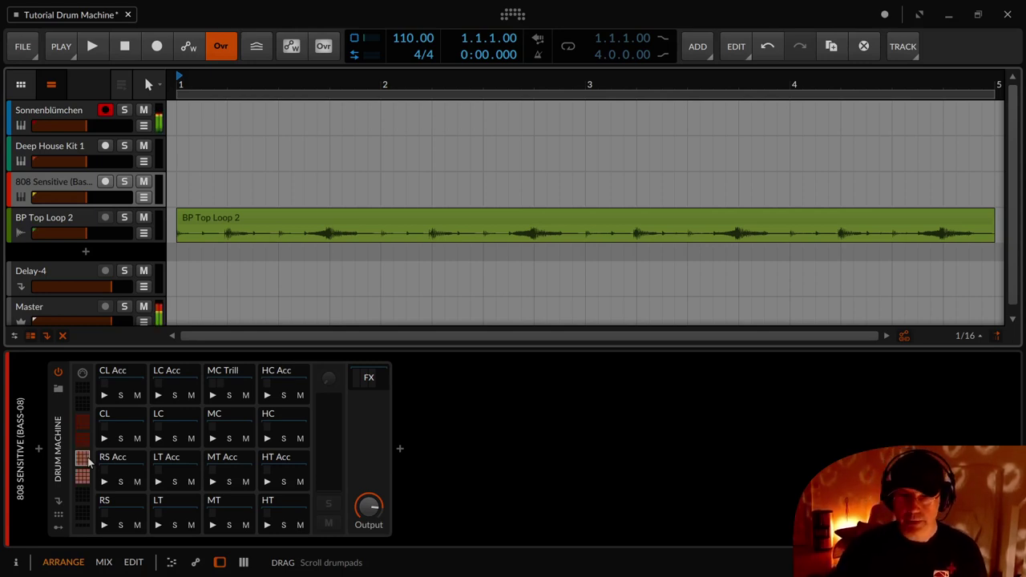
# - Record-arm 808 Sensitive instead of Sonnenblümchen, enable automatic selection of played pads in its Drum Machine and show the bass drum bank
pyautogui.click(105, 110)
pyautogui.click(105, 181)
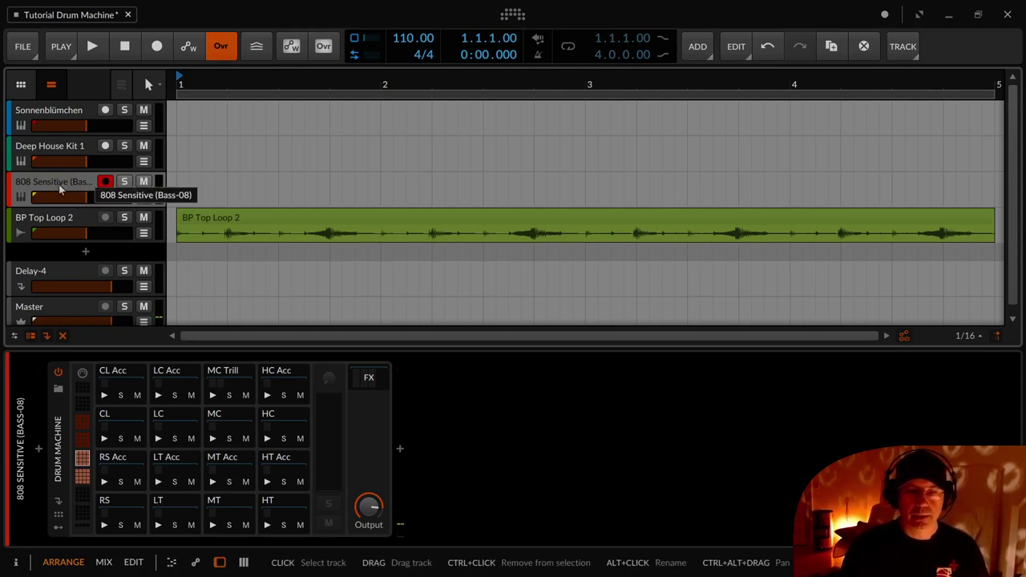
pyautogui.click(82, 372)
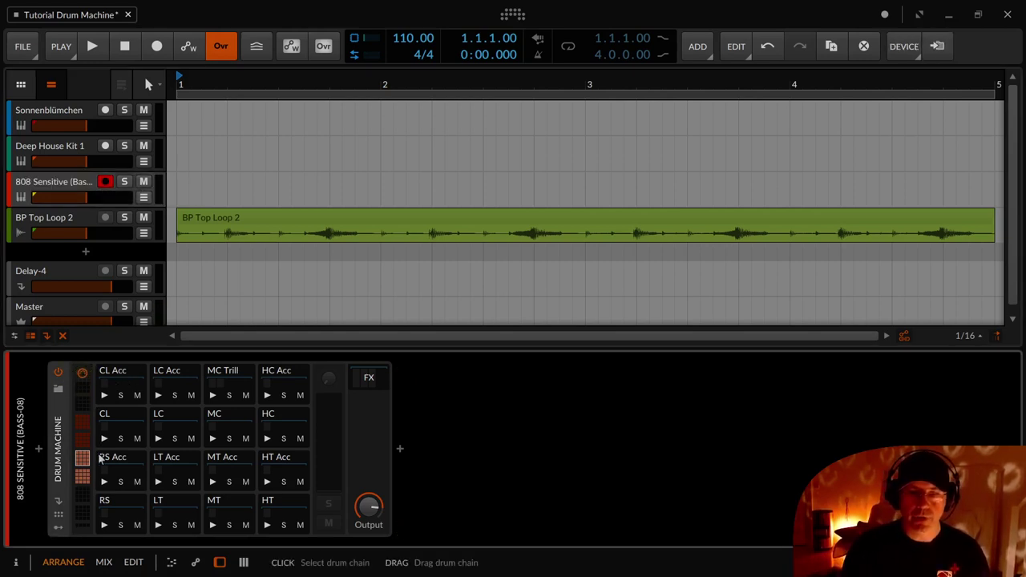
pyautogui.click(84, 476)
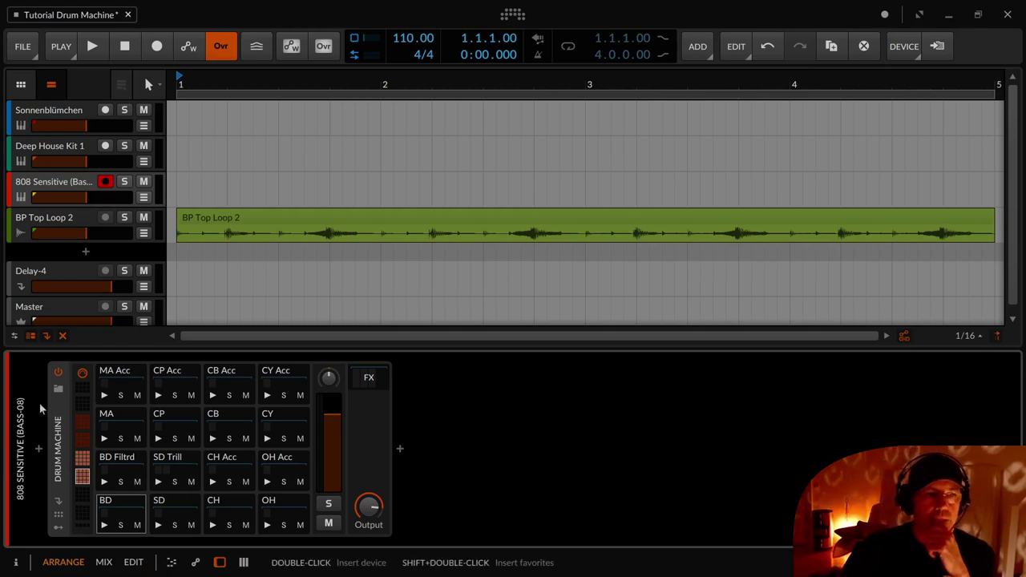
# - Select the BP Top Loop 2 track, listen to its loop and return playback to the start
pyautogui.click(60, 217)
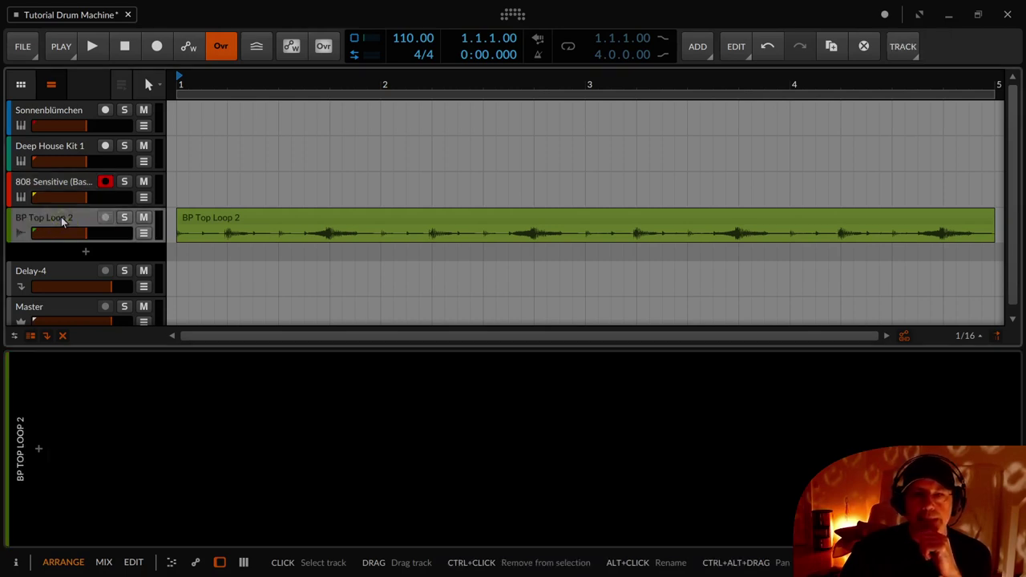
pyautogui.scroll(-1, 58, 217)
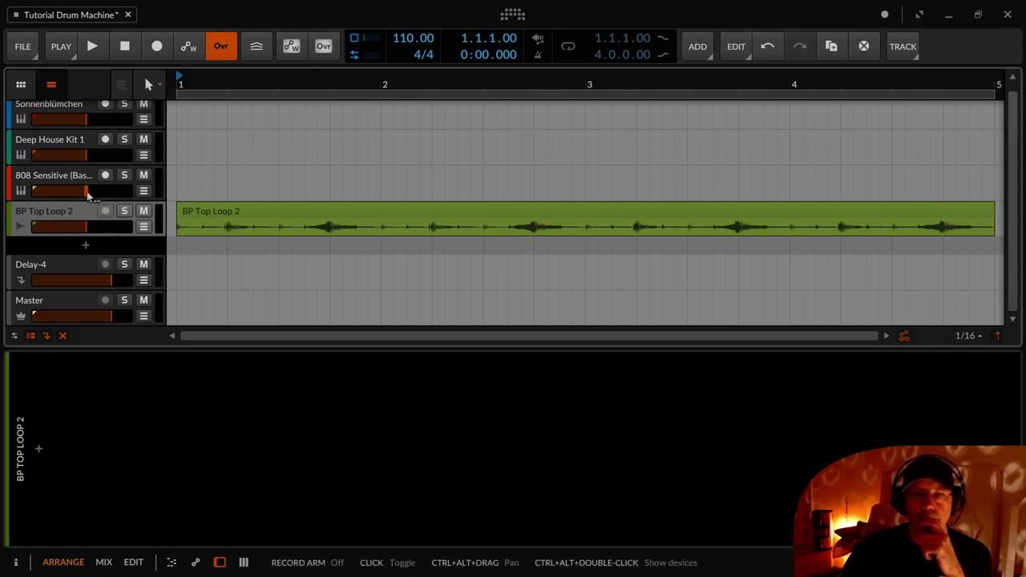
pyautogui.click(87, 40)
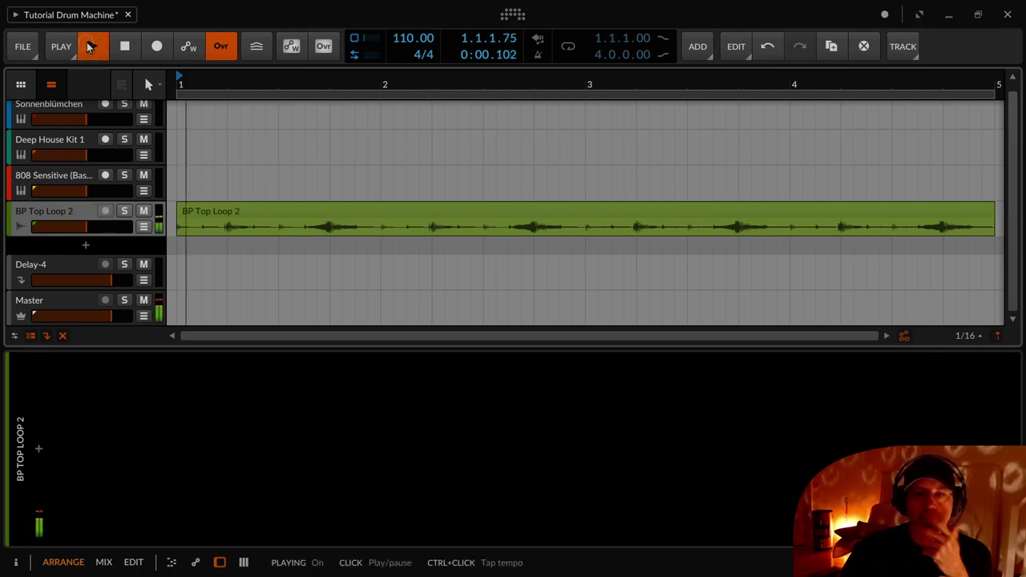
pyautogui.click(131, 48)
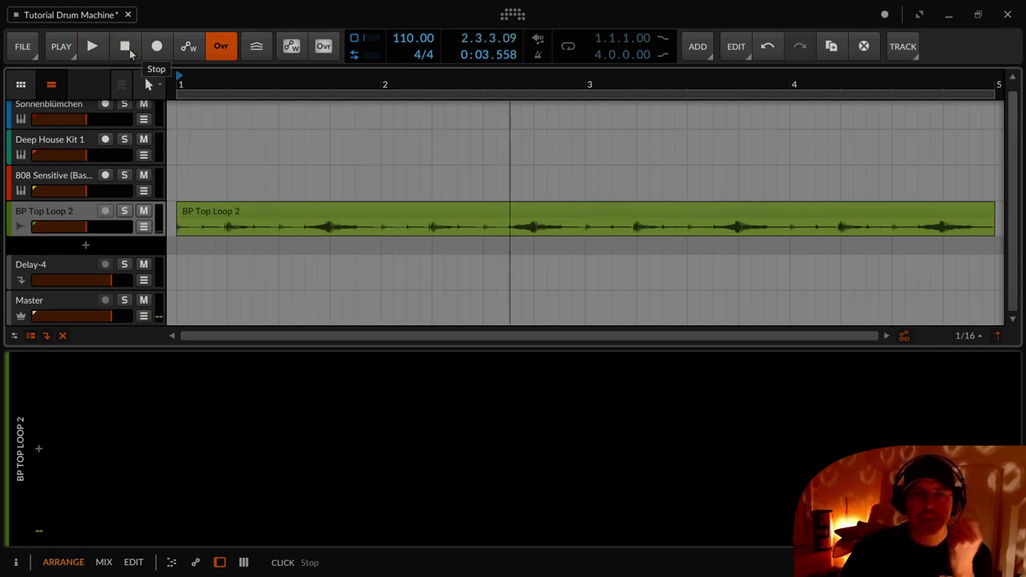
pyautogui.click(130, 48)
# - Open the Slice to Drum Machine settings for the BP Top Loop 2 clip
pyautogui.click(222, 215)
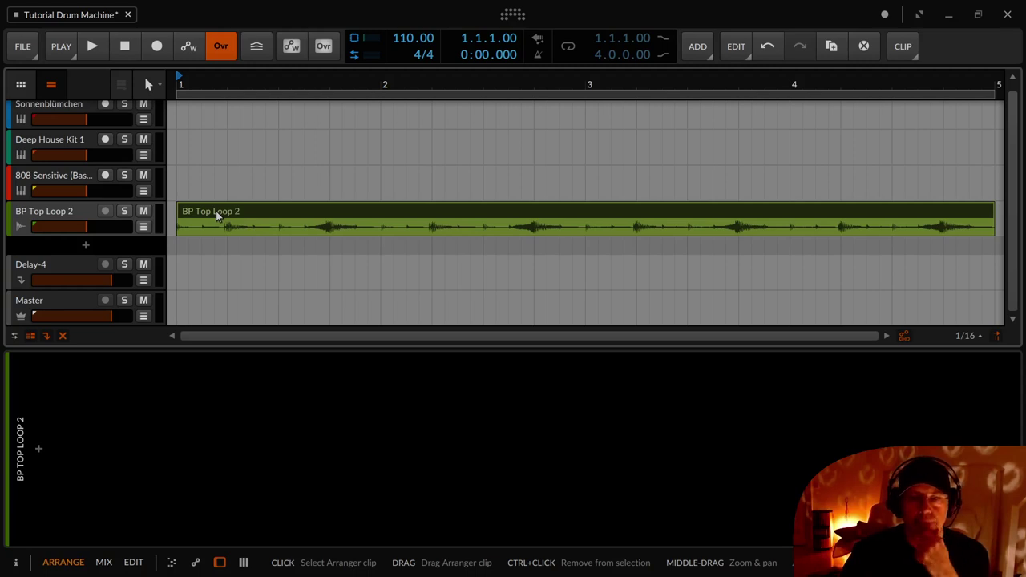
pyautogui.rightClick(215, 210)
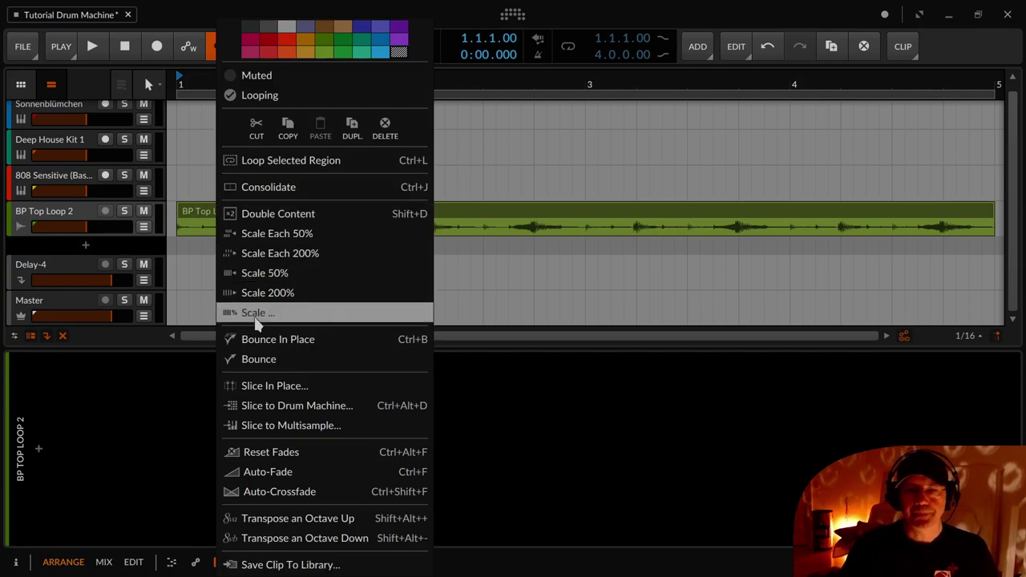
pyautogui.click(375, 410)
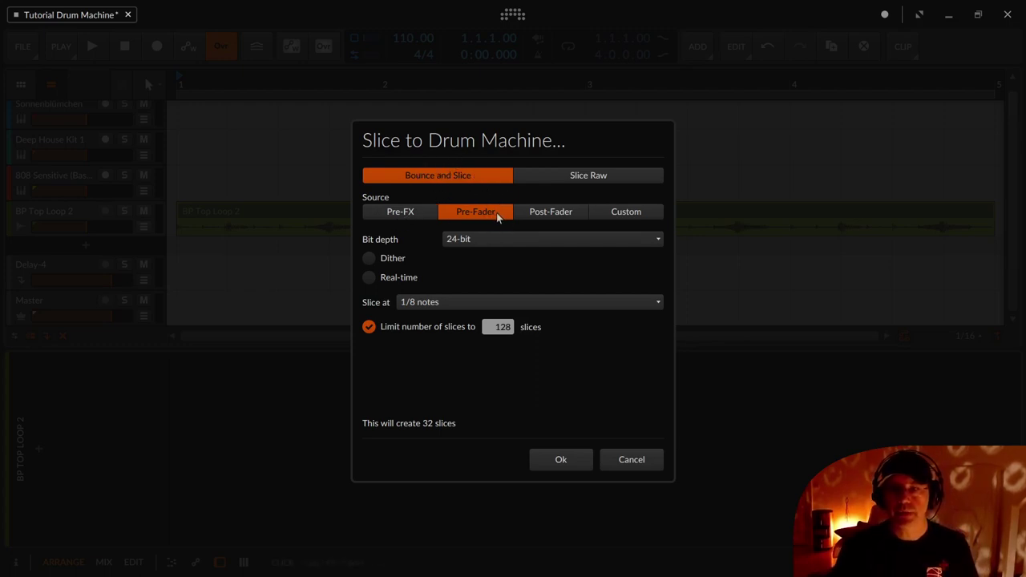
# - Try the Custom source and 1/4-note slicing, and restore the Pre-Fader source and 1/8-note slicing
pyautogui.click(637, 213)
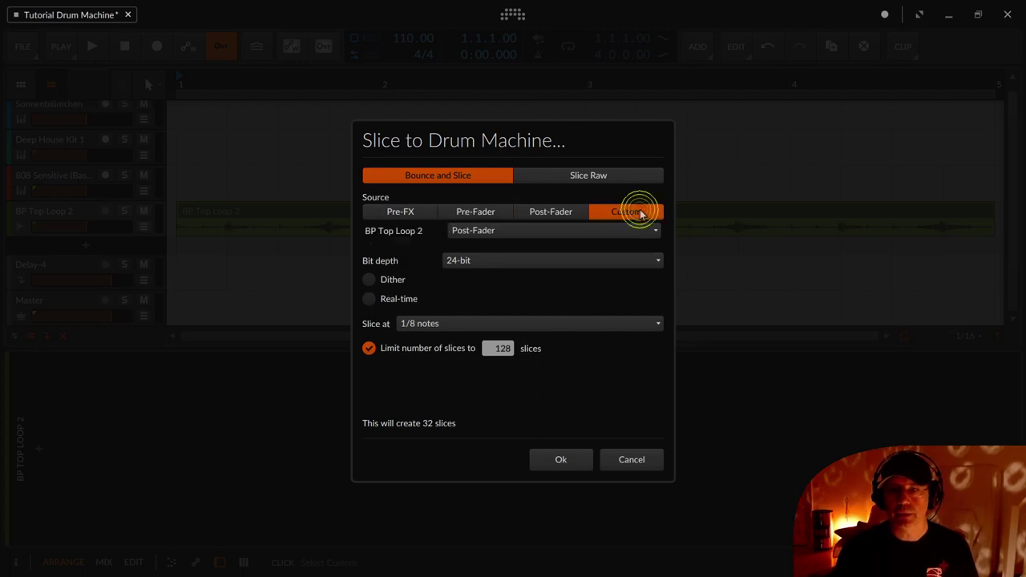
pyautogui.click(478, 216)
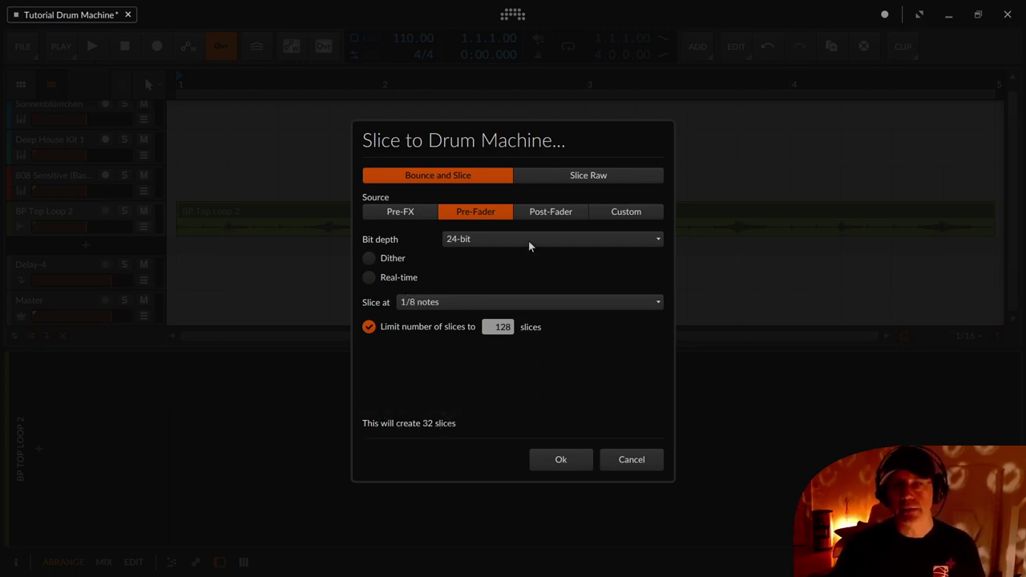
pyautogui.click(537, 303)
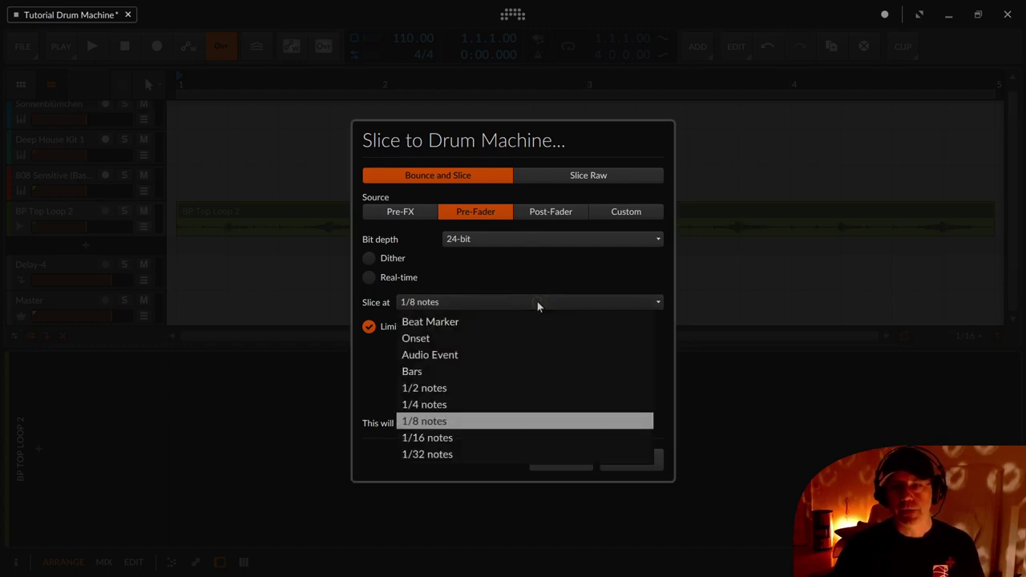
pyautogui.click(514, 404)
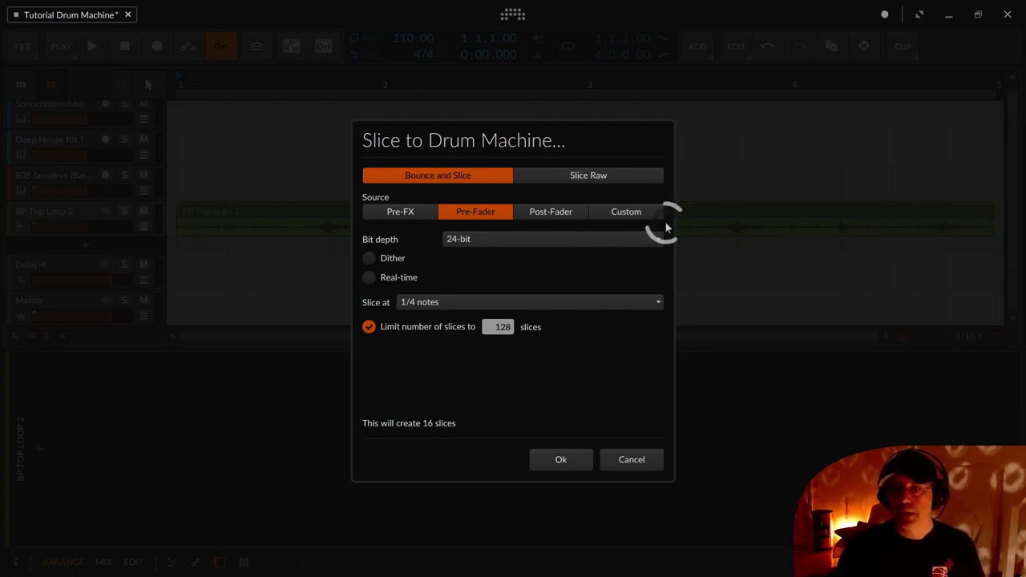
pyautogui.click(559, 302)
pyautogui.click(503, 423)
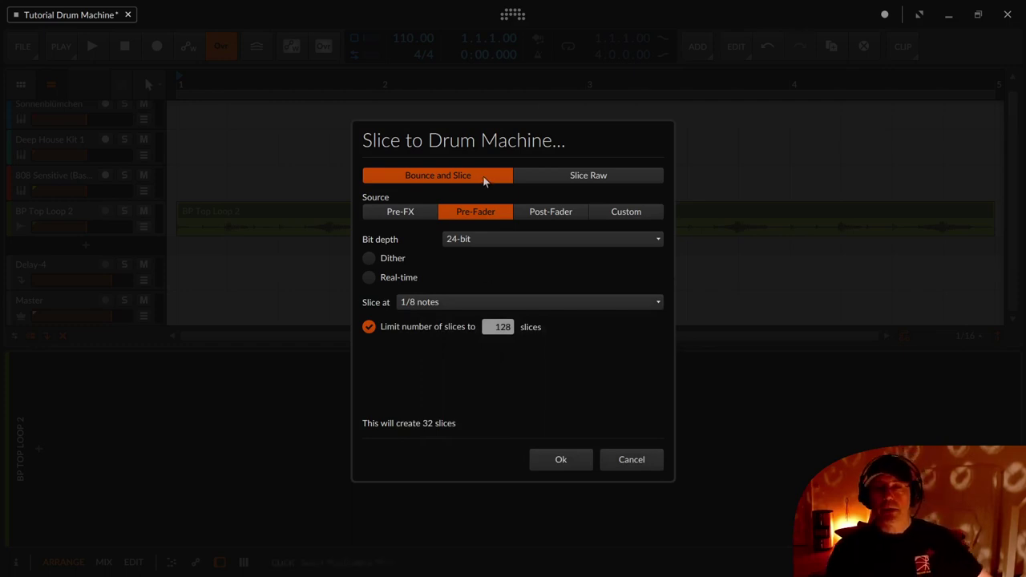
# - Compare the Slice Raw options with those of Bounce and Slice, ending on Bounce and Slice
pyautogui.click(606, 179)
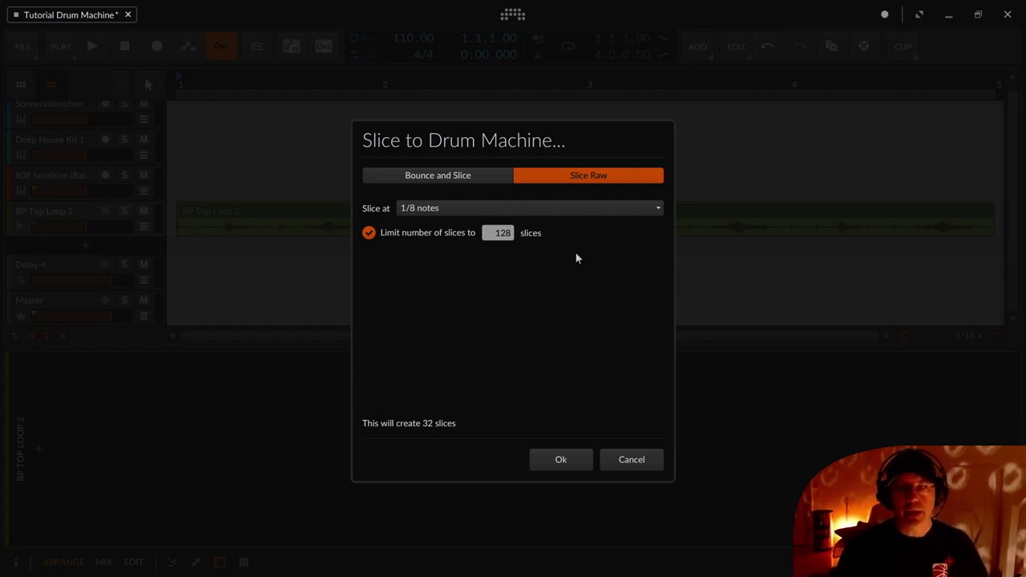
pyautogui.click(455, 177)
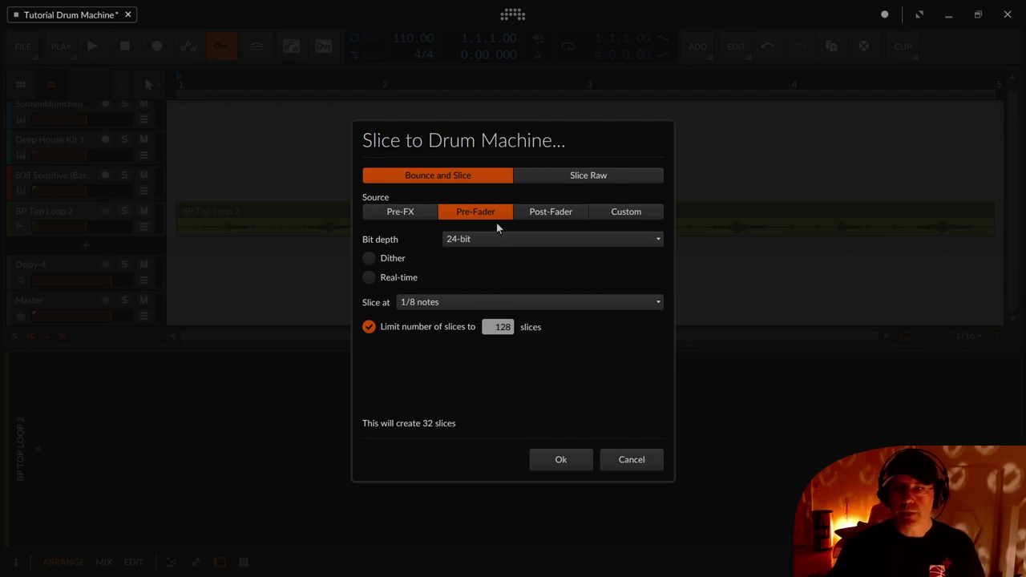
pyautogui.click(558, 174)
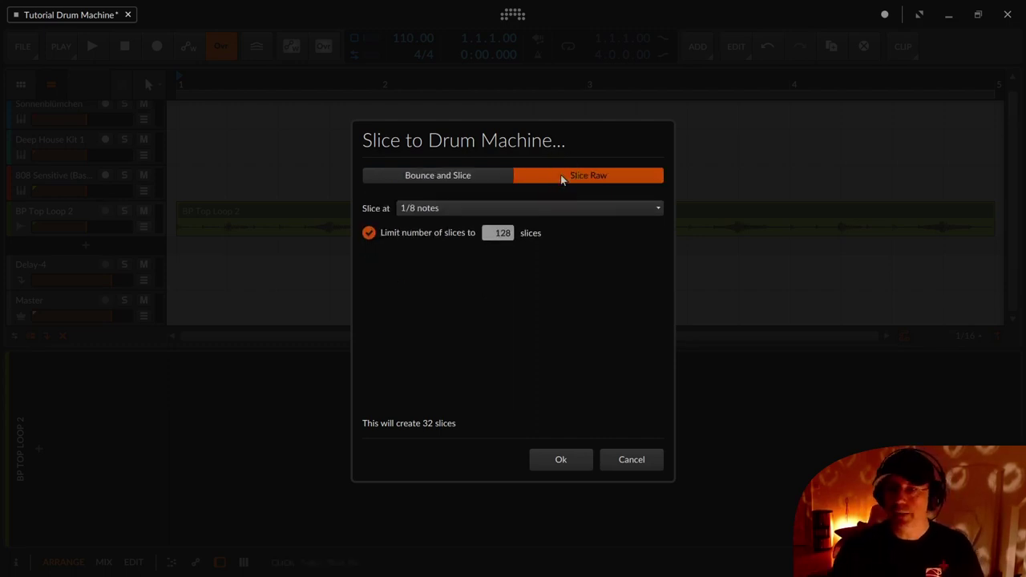
pyautogui.click(467, 209)
pyautogui.click(465, 208)
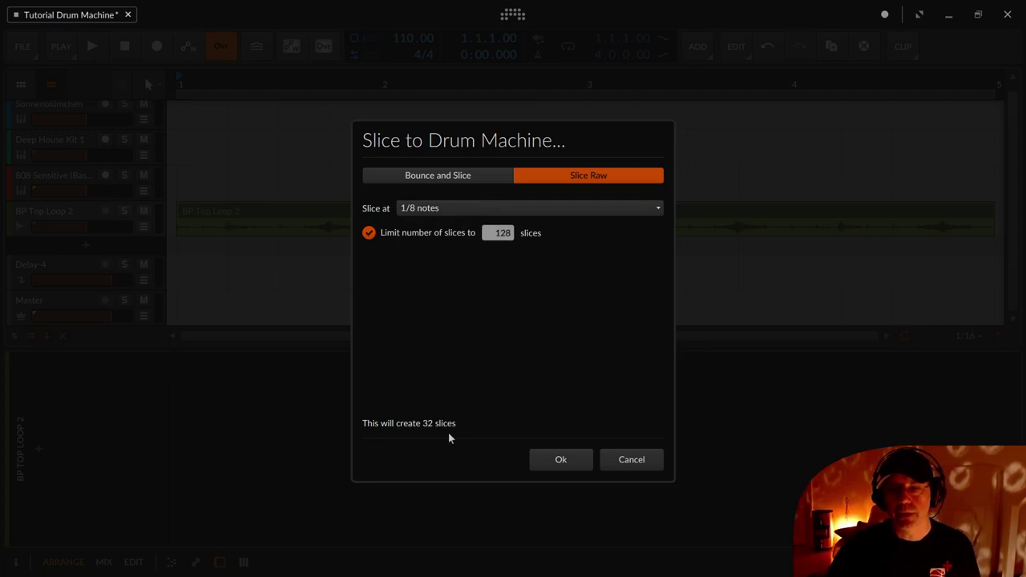
pyautogui.click(473, 175)
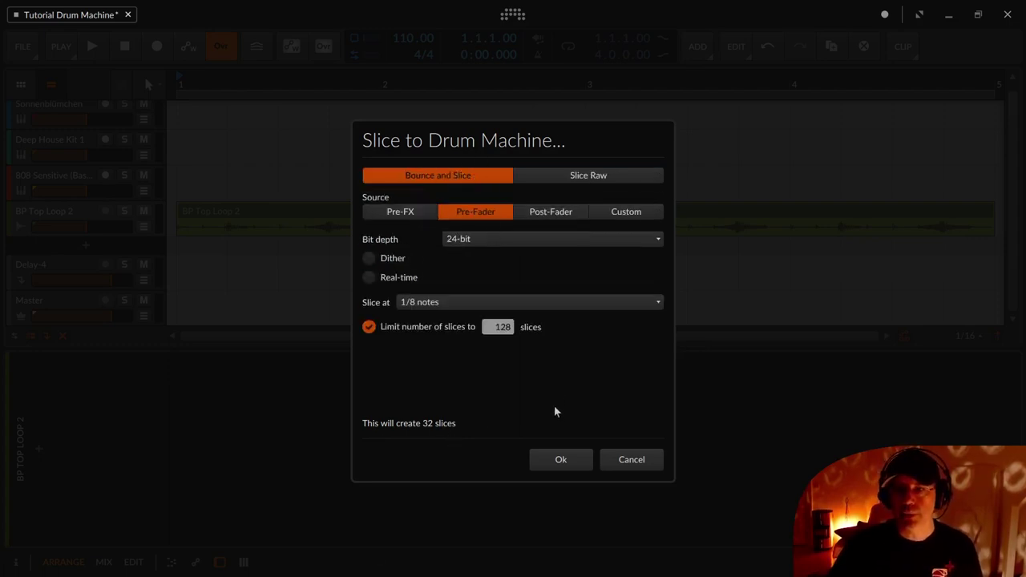
# - Bounce and slice the BP Top Loop 2 clip at 1/8 notes to a Drum Machine, and select the new track
pyautogui.click(558, 460)
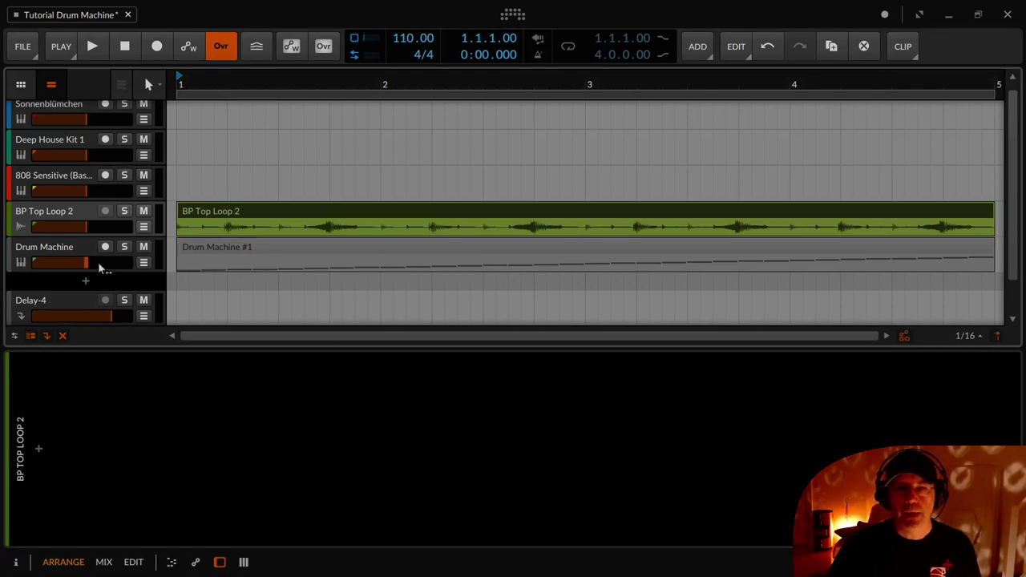
pyautogui.click(67, 251)
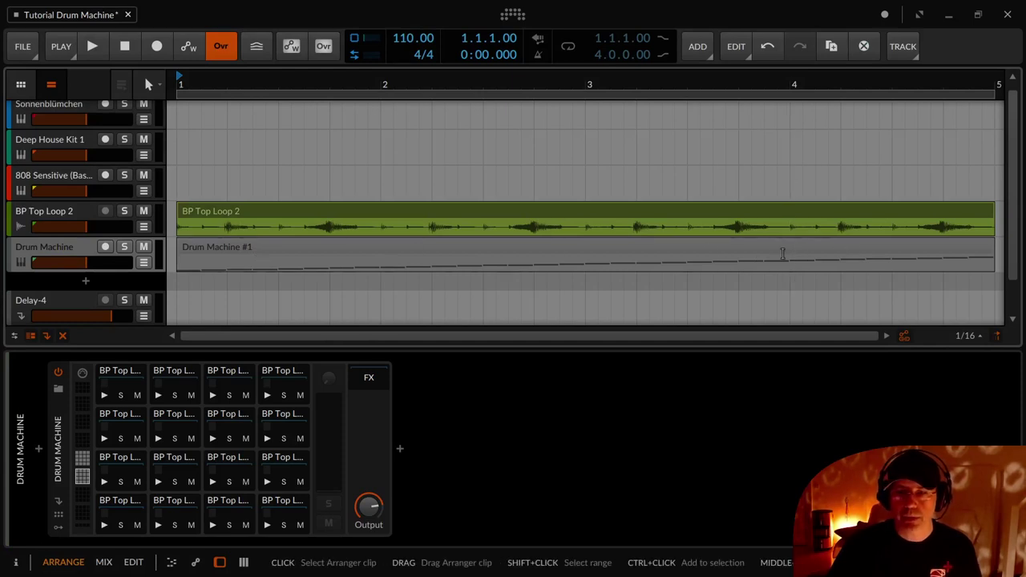
# - Solo the Drum Machine track and listen to its sliced clip
pyautogui.click(125, 250)
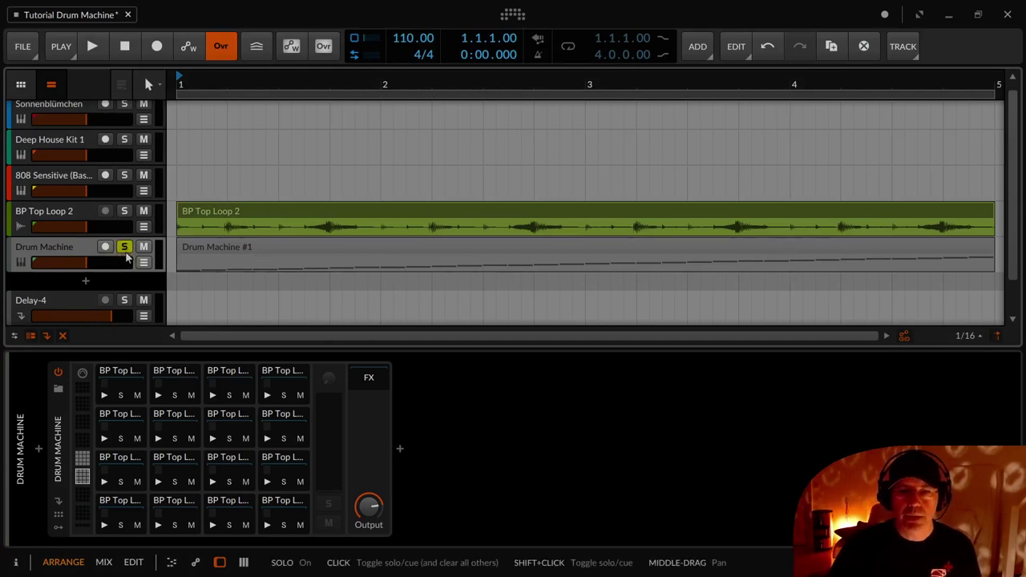
pyautogui.click(228, 247)
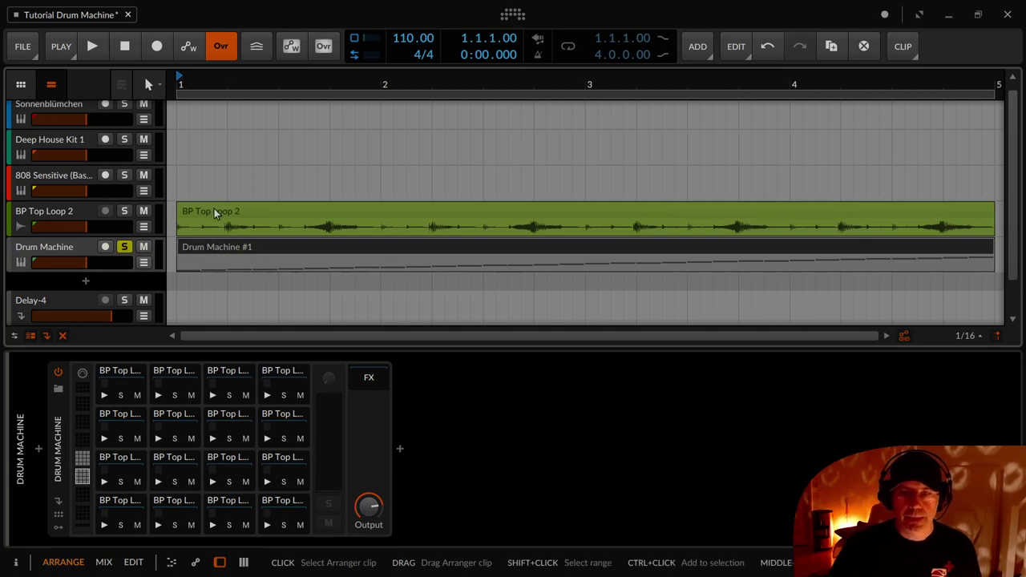
pyautogui.click(94, 47)
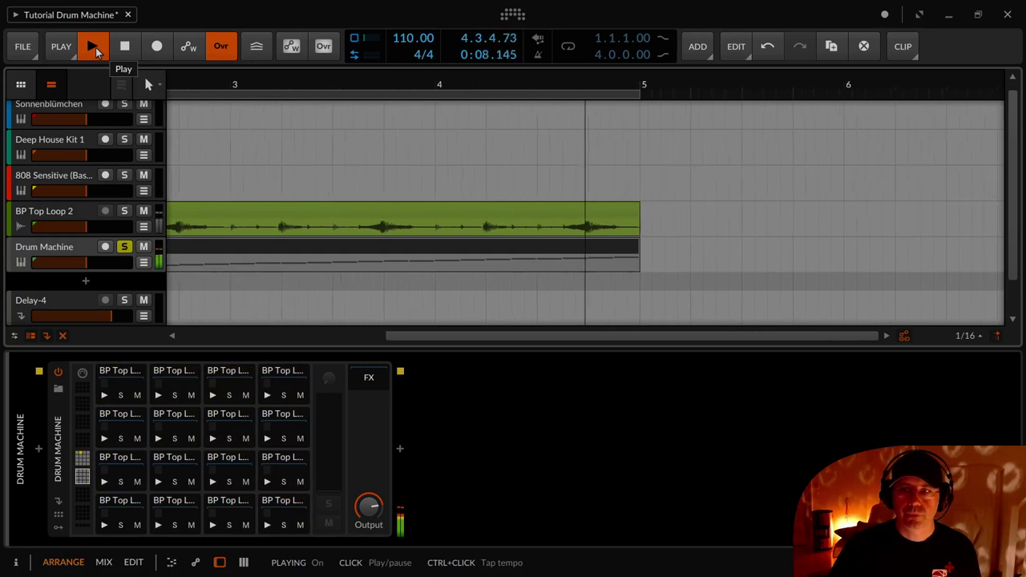
pyautogui.click(95, 48)
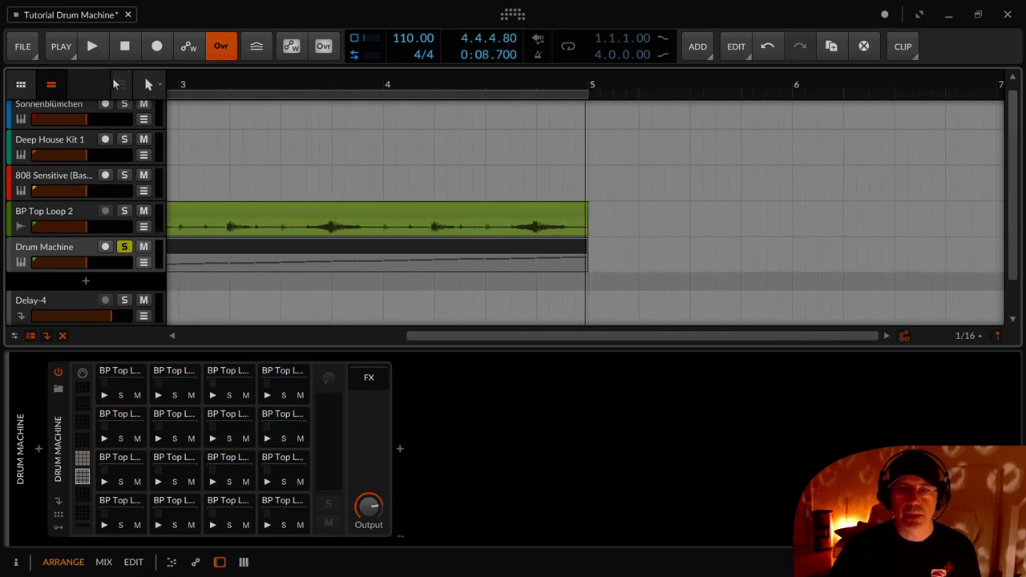
# - Listen to the BP Top Loop 2 track in solo for comparison, and make the Drum Machine's pad view follow the triggered pads
pyautogui.moveTo(245, 114); pyautogui.dragTo(466, 95)
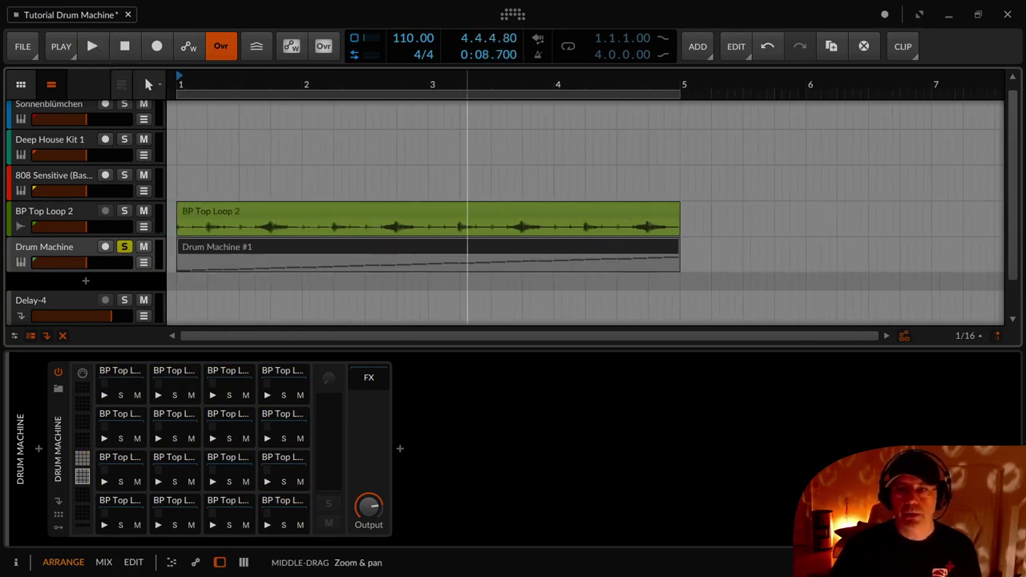
pyautogui.click(123, 211)
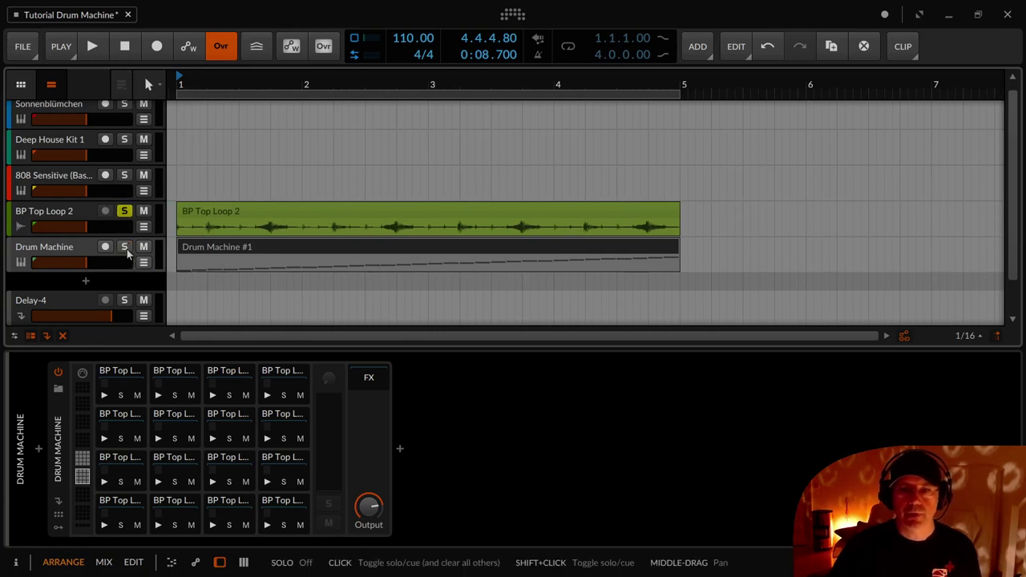
pyautogui.press('space')
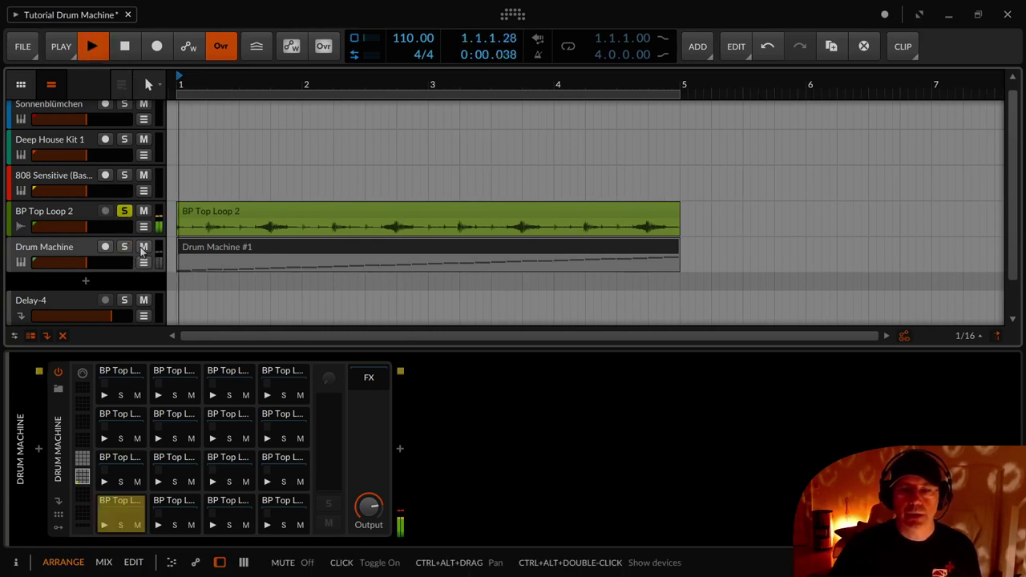
pyautogui.click(81, 373)
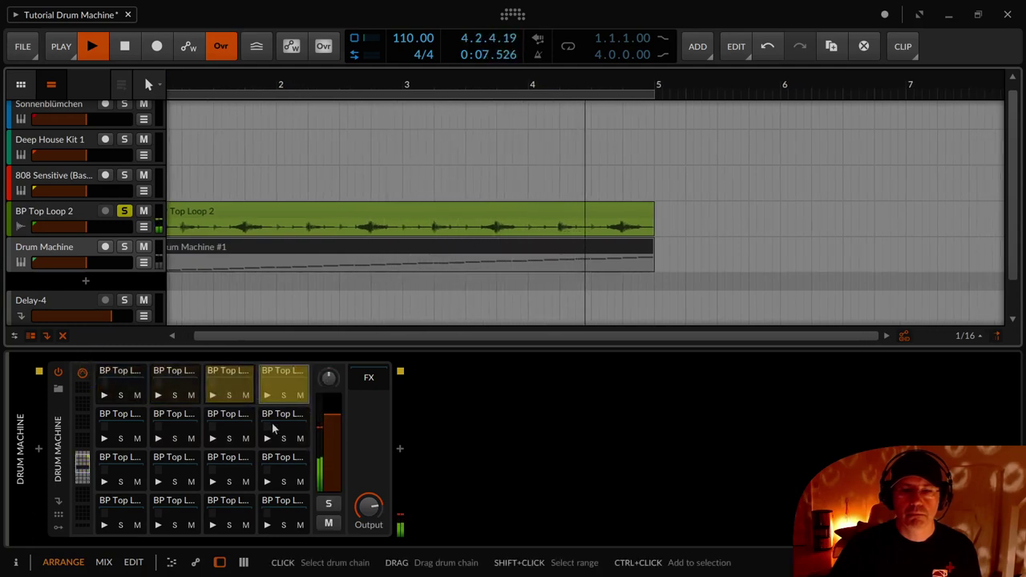
pyautogui.press('space')
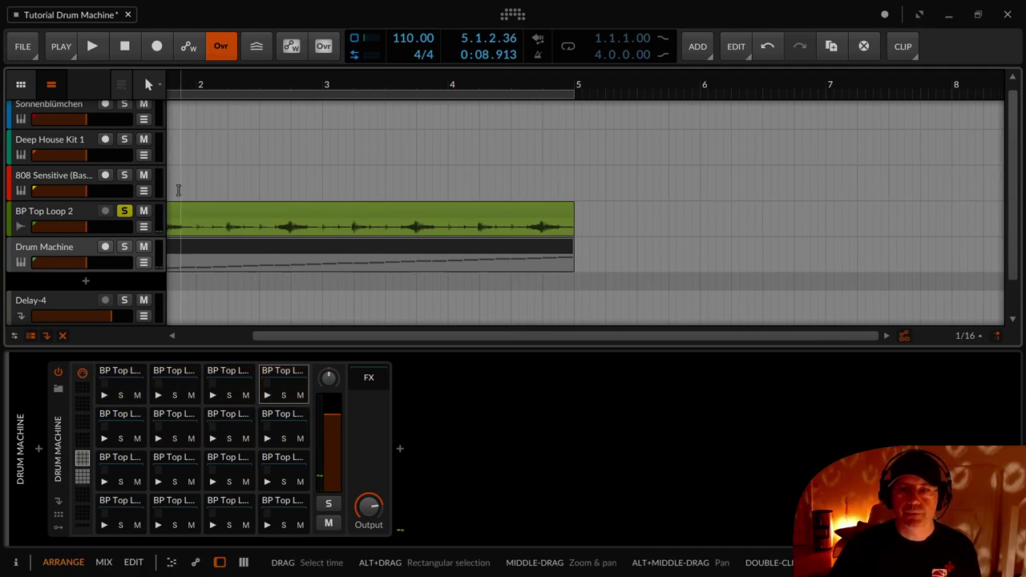
# - Arm the Drum Machine track for recording with no track soloed, so the sliced pads can be played live
pyautogui.click(124, 248)
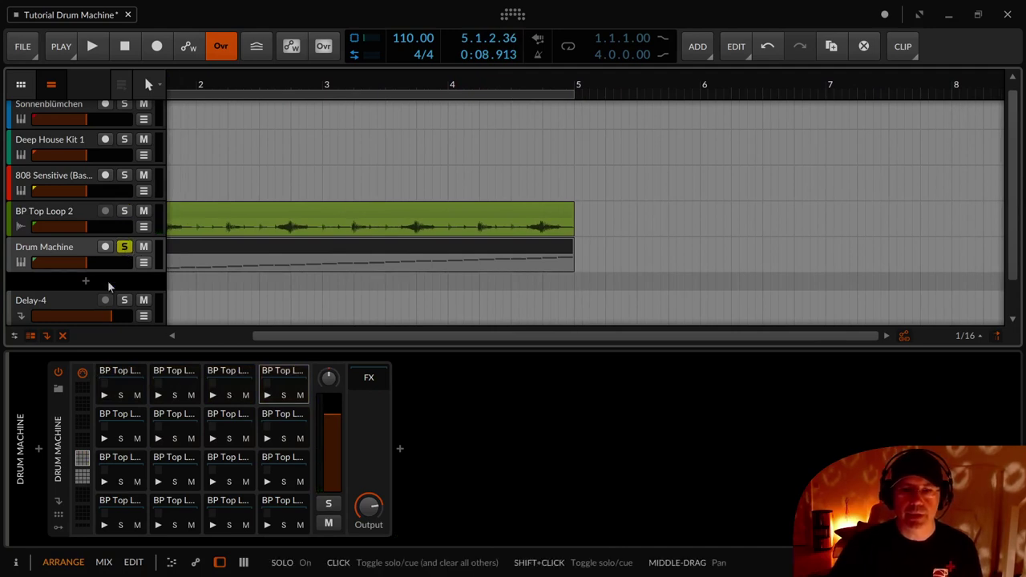
pyautogui.click(77, 250)
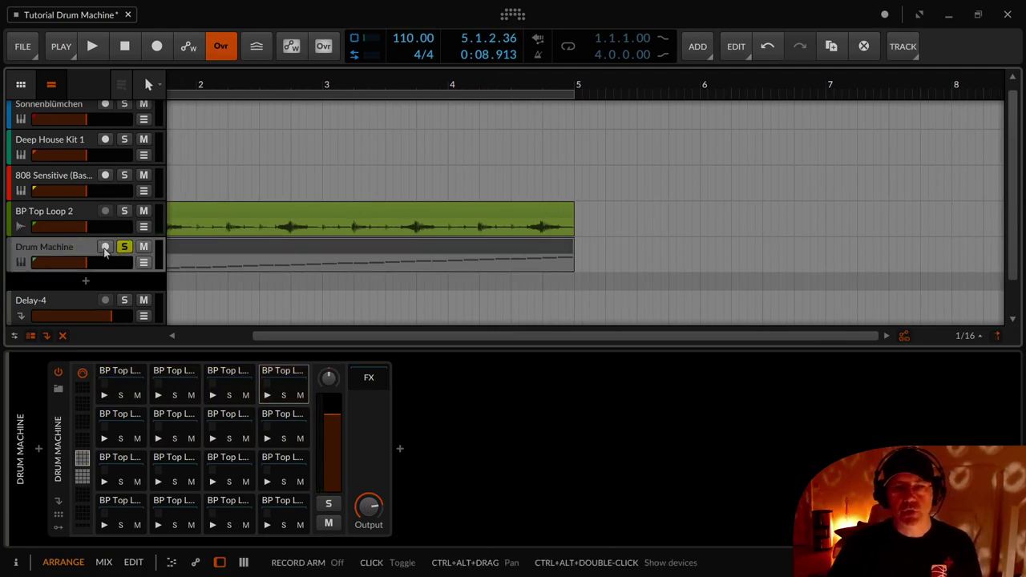
pyautogui.click(106, 247)
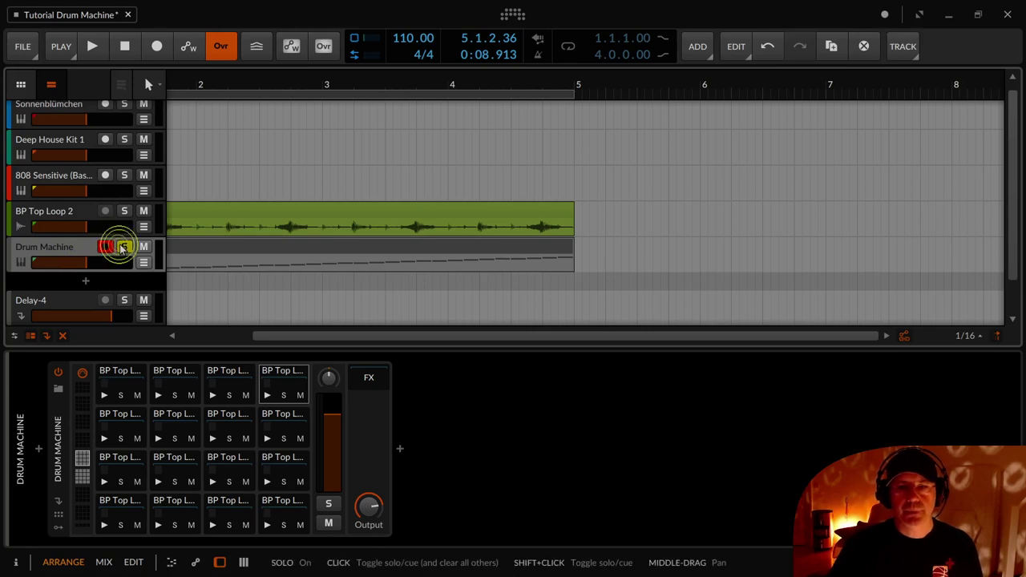
pyautogui.click(124, 246)
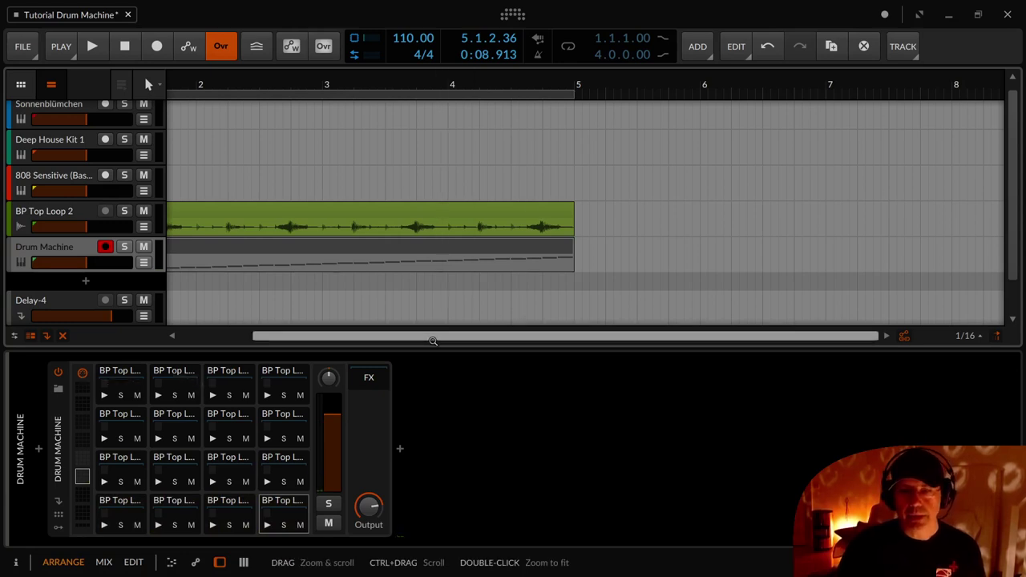
# - Open the Drum Machine #1 clip in the full Edit view and hide the device chain
pyautogui.moveTo(431, 338); pyautogui.dragTo(485, 265)
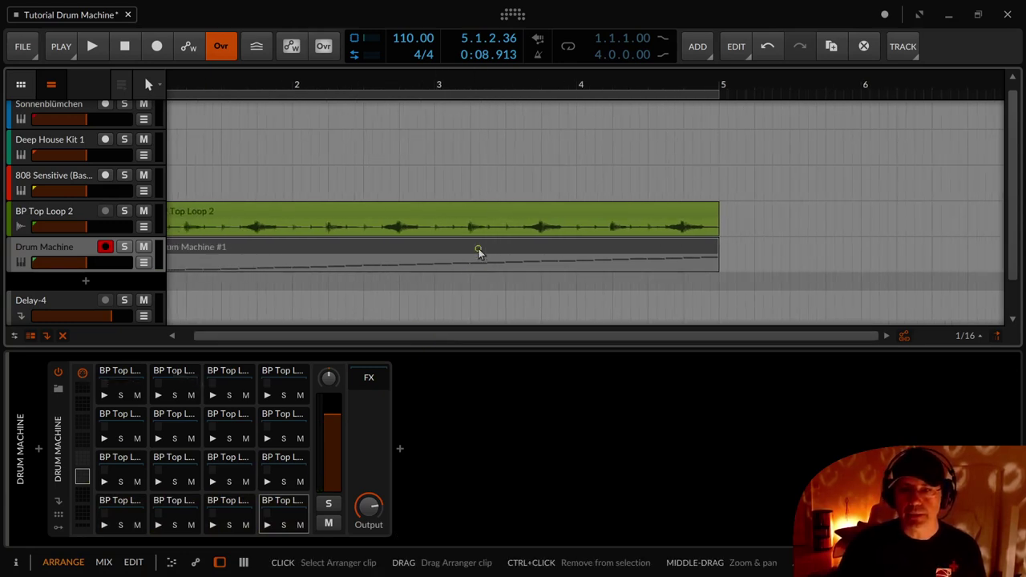
pyautogui.click(479, 253)
pyautogui.scroll(-5, 561, 441)
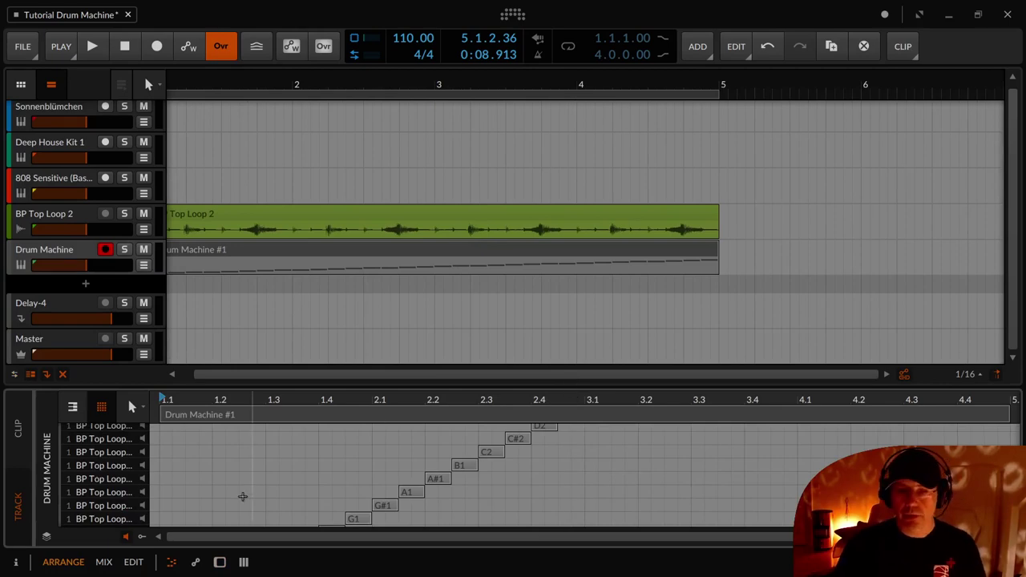
pyautogui.hotkey('alt', '2')
pyautogui.hotkey('alt', '1')
pyautogui.hotkey('alt', '3')
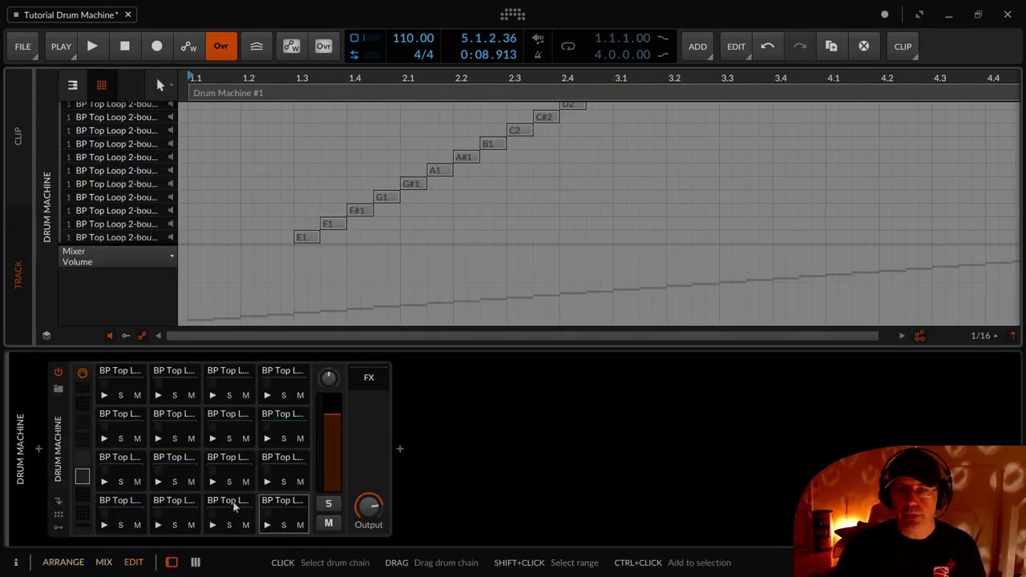
pyautogui.click(230, 383)
pyautogui.press('d')
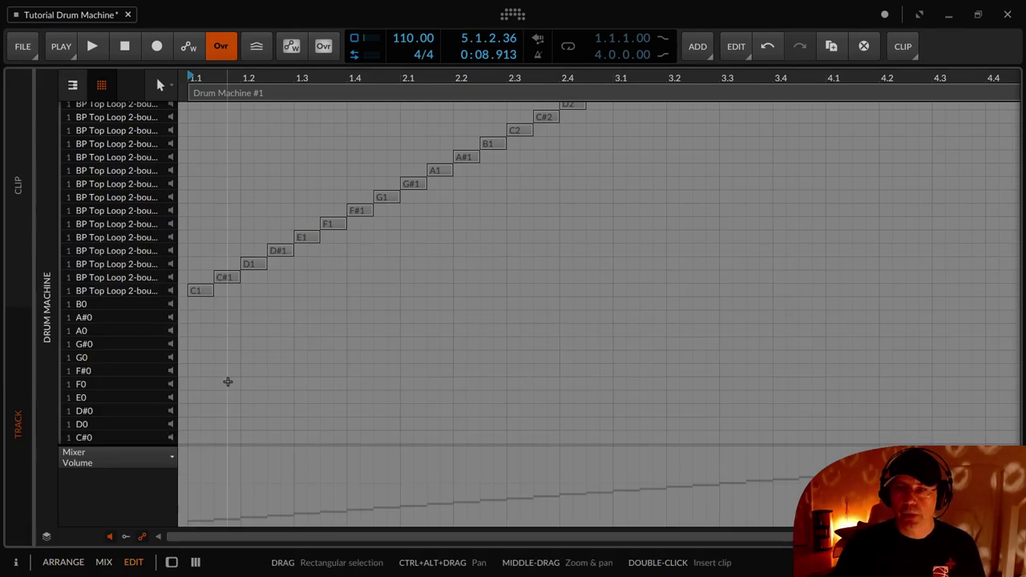
# - Play the Drum Machine #1 clip and examine how its ascending notes map to the loop slices
pyautogui.scroll(5, 273, 360)
pyautogui.press('space')
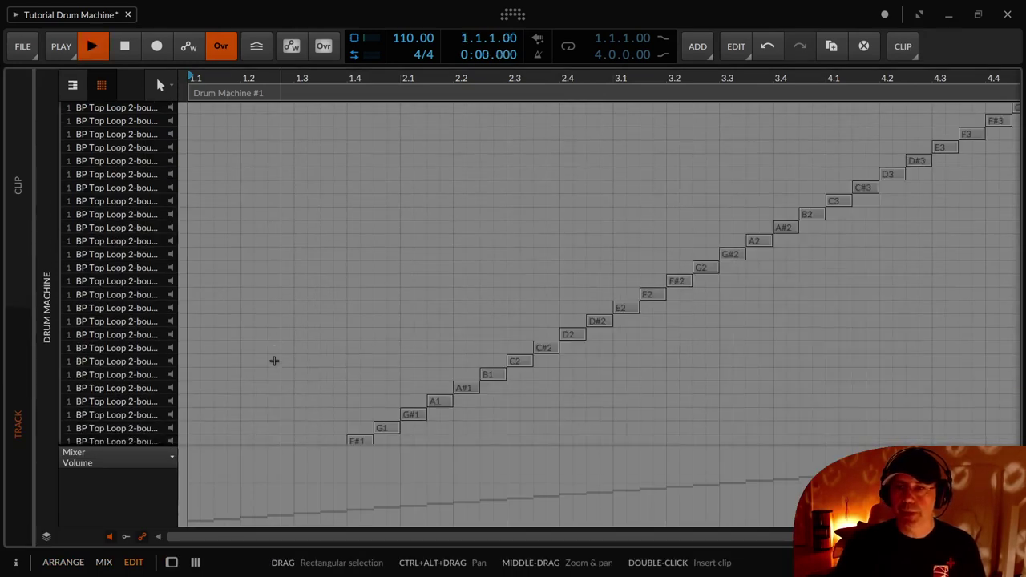
pyautogui.scroll(-3, 280, 362)
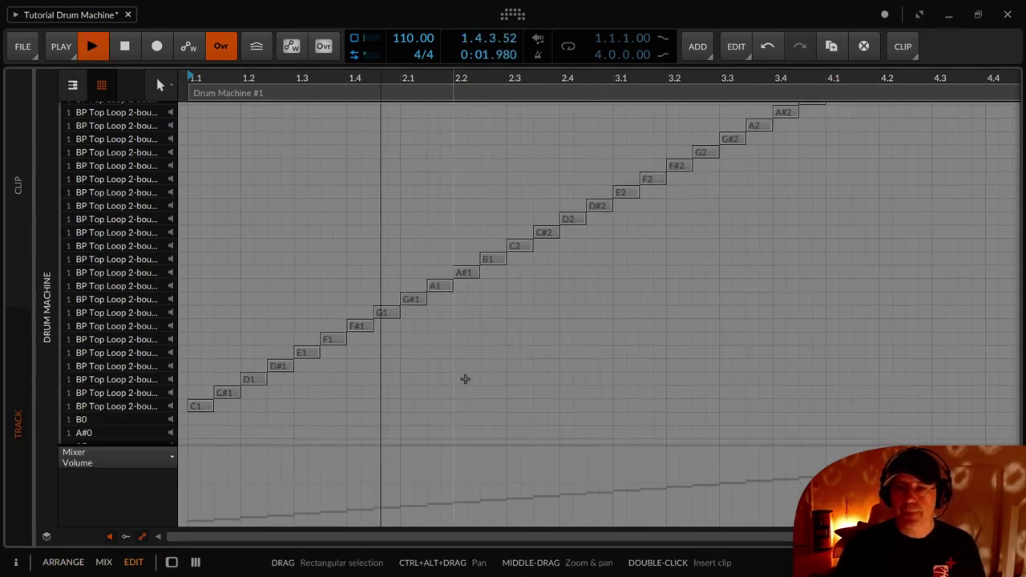
pyautogui.scroll(5, 613, 387)
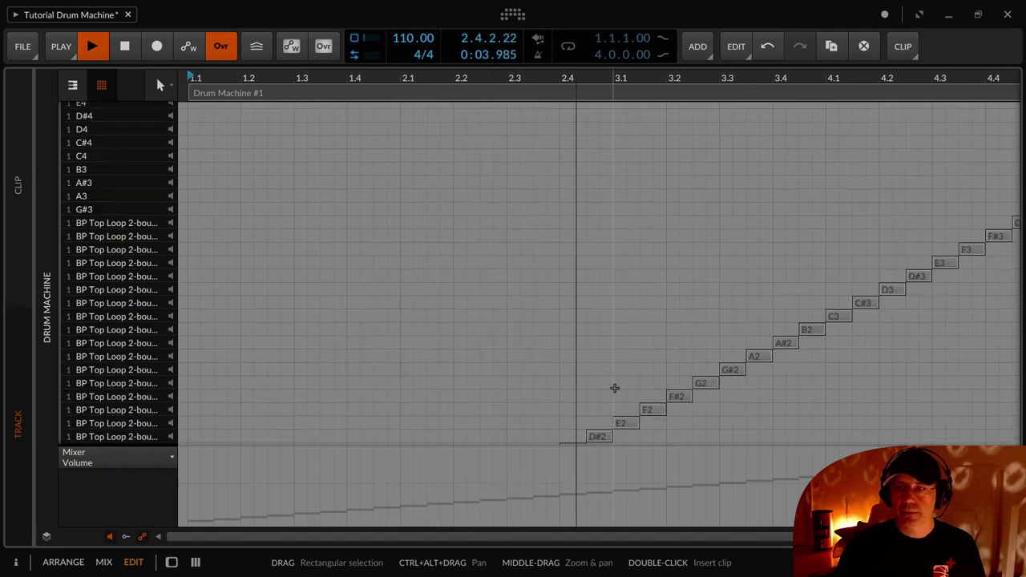
pyautogui.scroll(-3, 614, 387)
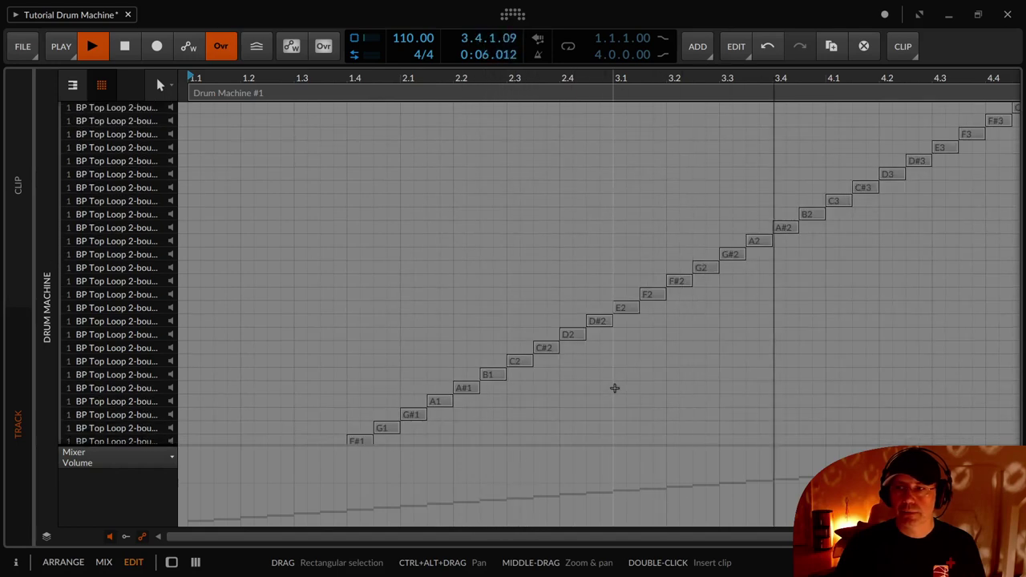
pyautogui.press('space')
pyautogui.hotkey('alt', '1')
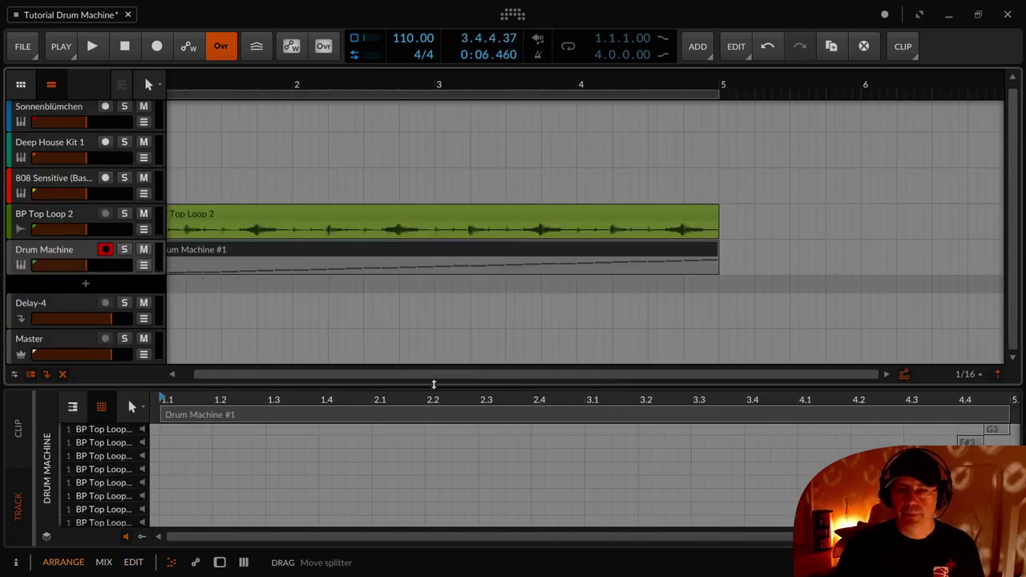
pyautogui.press('d')
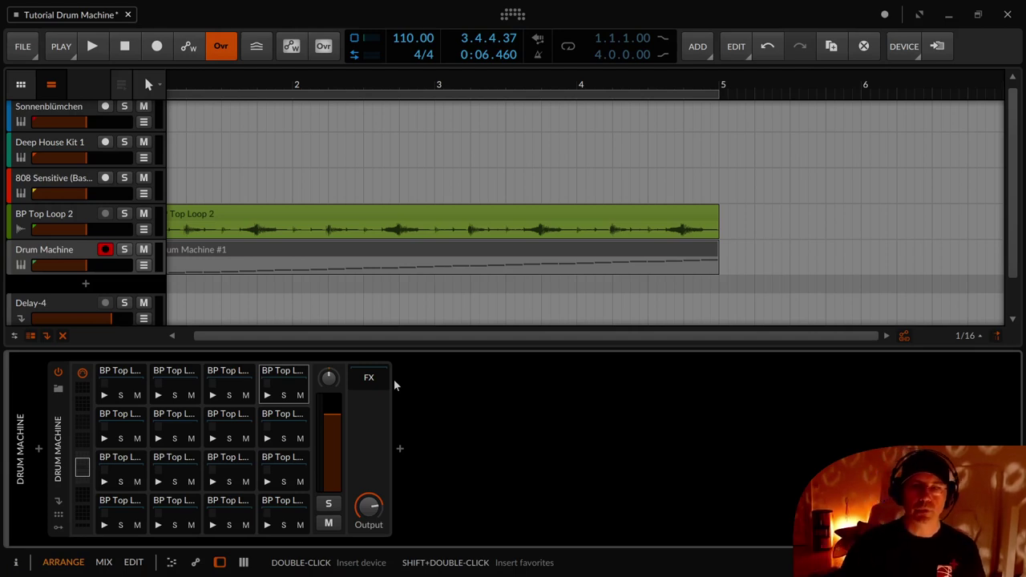
pyautogui.hscroll(-2, 272, 198)
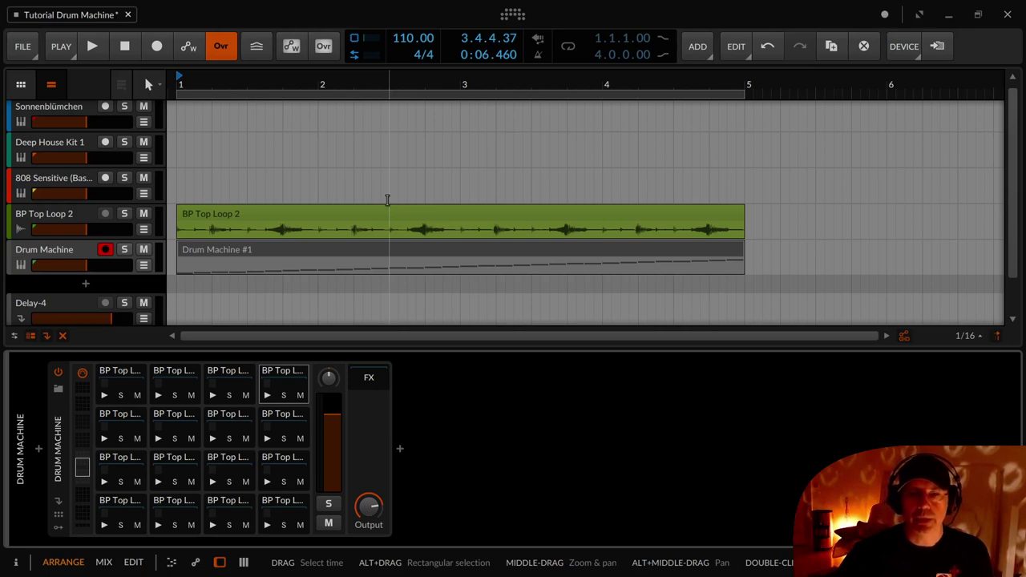
# - Split the BP Top Loop 2 clip before and after its first two loud hits, making four cuts between bars 1 and 3
pyautogui.click(323, 213)
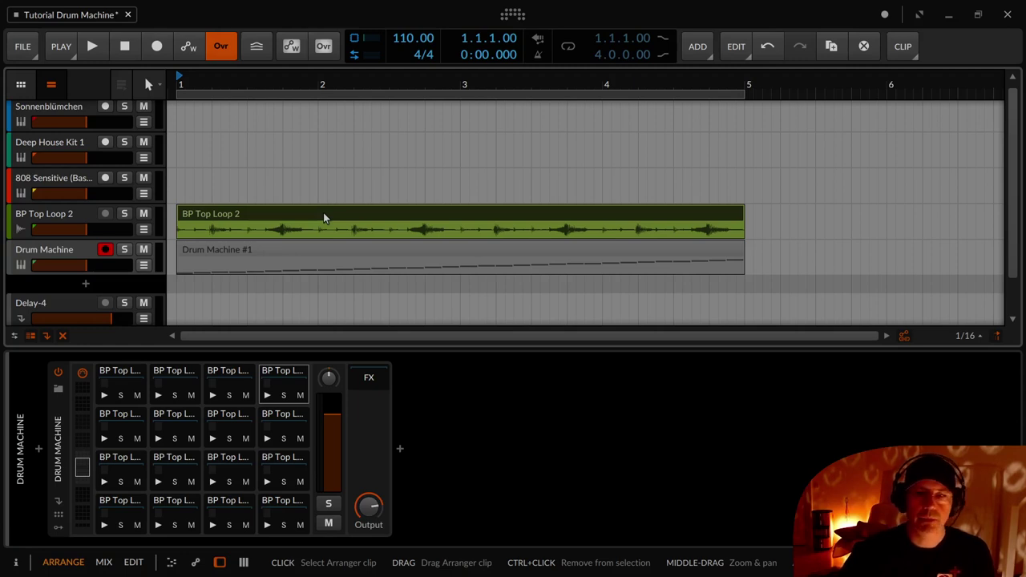
pyautogui.click(280, 229)
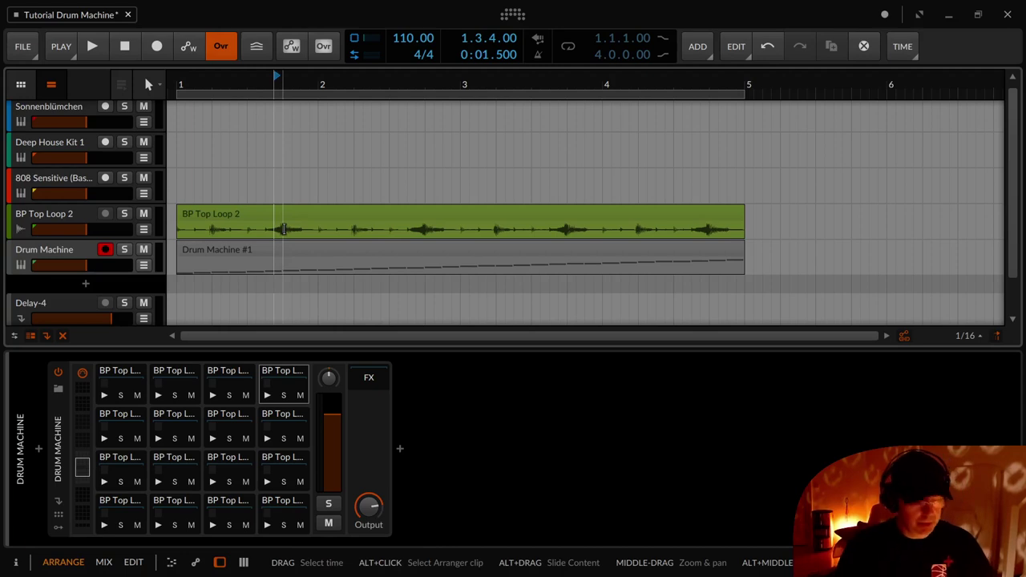
pyautogui.press('5')
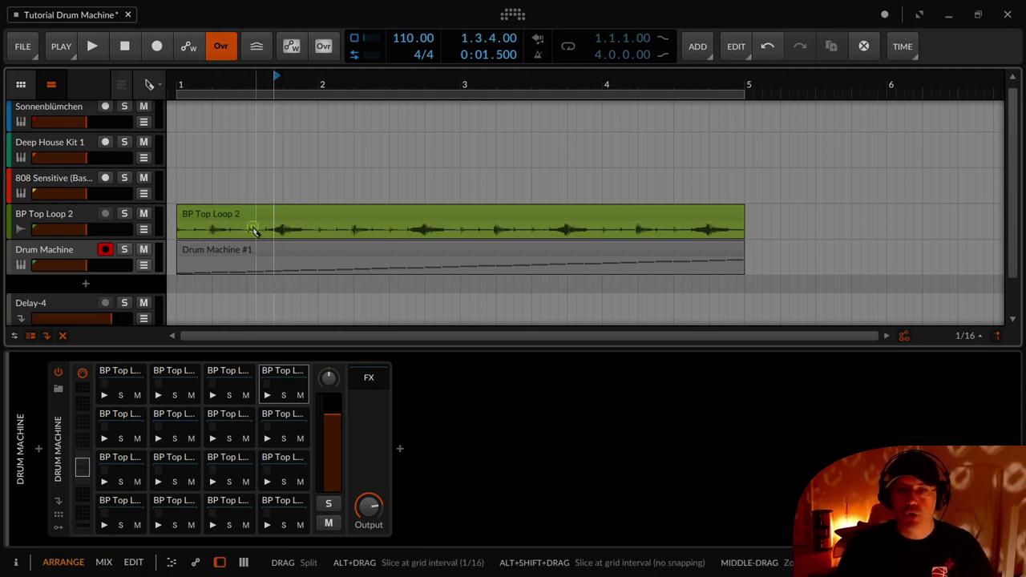
pyautogui.click(255, 229)
pyautogui.click(318, 228)
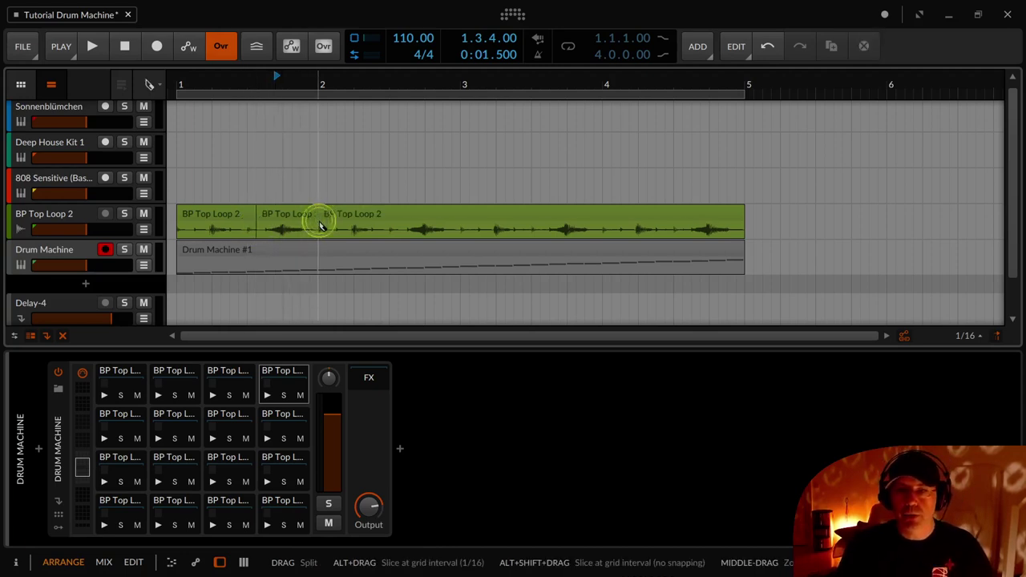
pyautogui.click(407, 229)
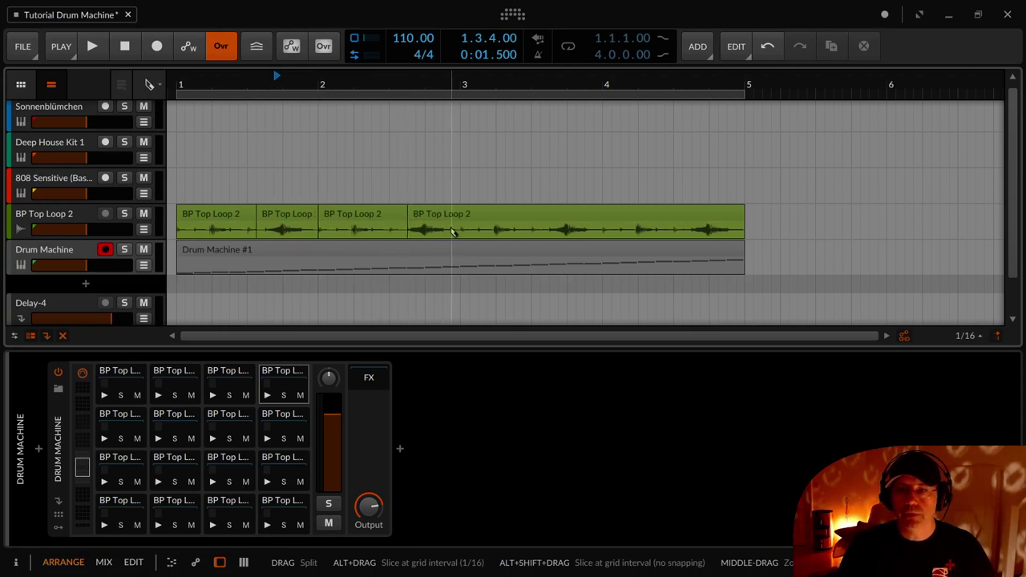
pyautogui.click(460, 228)
pyautogui.press('1')
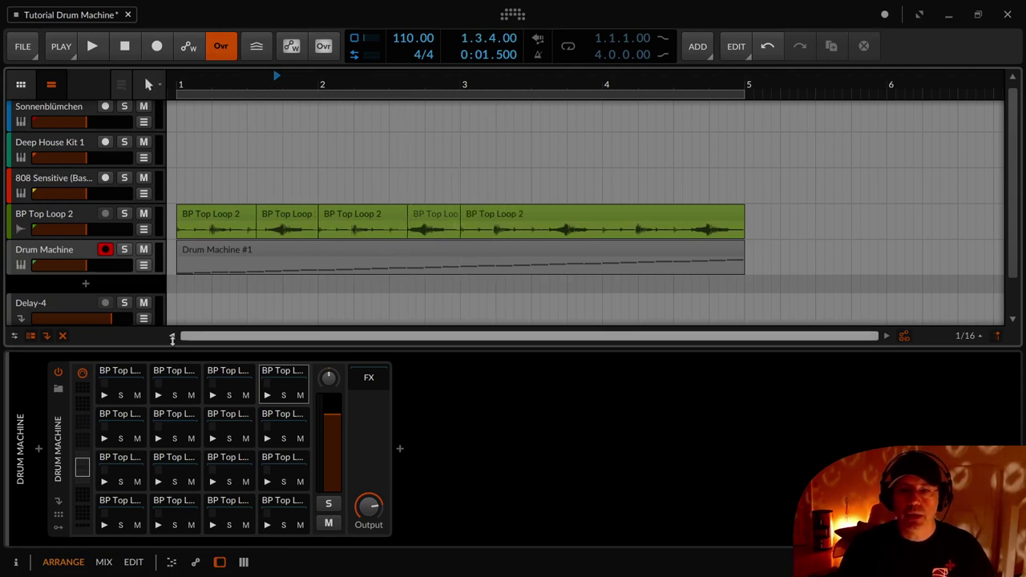
# - Try to slice the second BP Top Loop 2 segment onto the Drum Machine's empty C4 pad
pyautogui.click(78, 440)
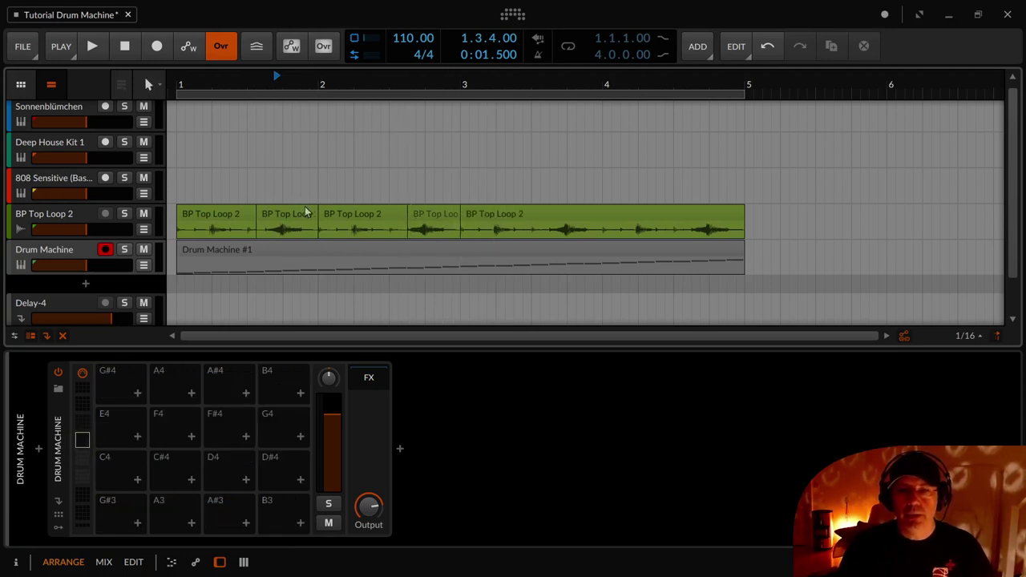
pyautogui.click(287, 218)
pyautogui.moveTo(130, 474); pyautogui.dragTo(130, 473)
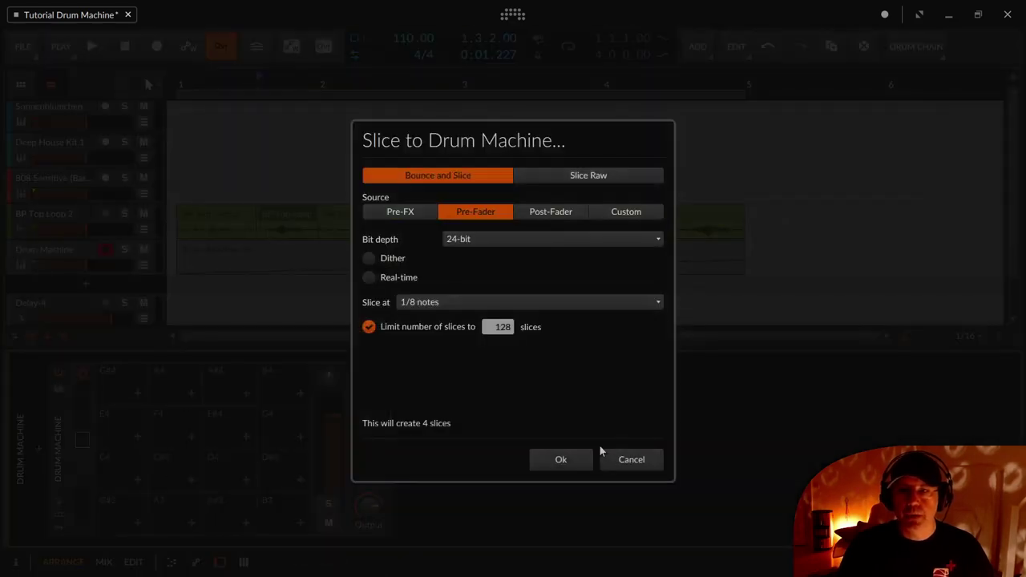
pyautogui.click(651, 463)
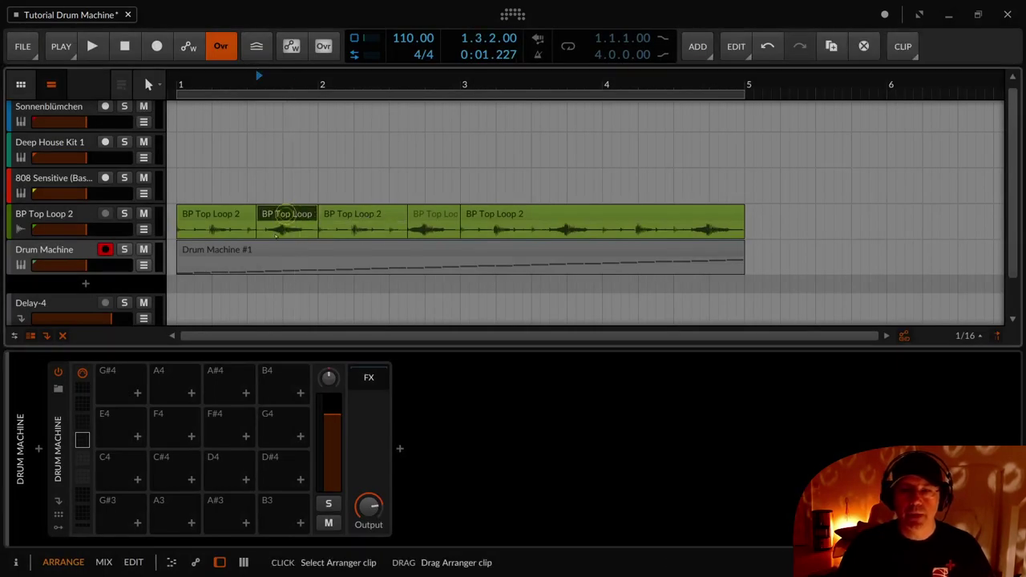
# - Slice the second BP Top Loop 2 segment onto the Drum Machine's empty E4 pad, slicing at Audio Event
pyautogui.moveTo(120, 432); pyautogui.dragTo(118, 435)
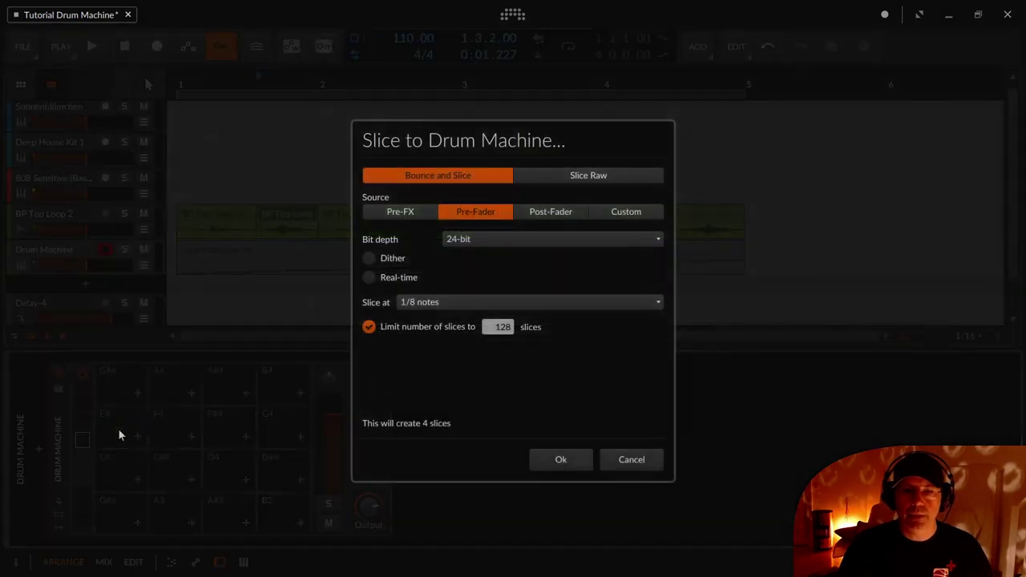
pyautogui.click(630, 459)
pyautogui.moveTo(288, 218); pyautogui.dragTo(125, 424)
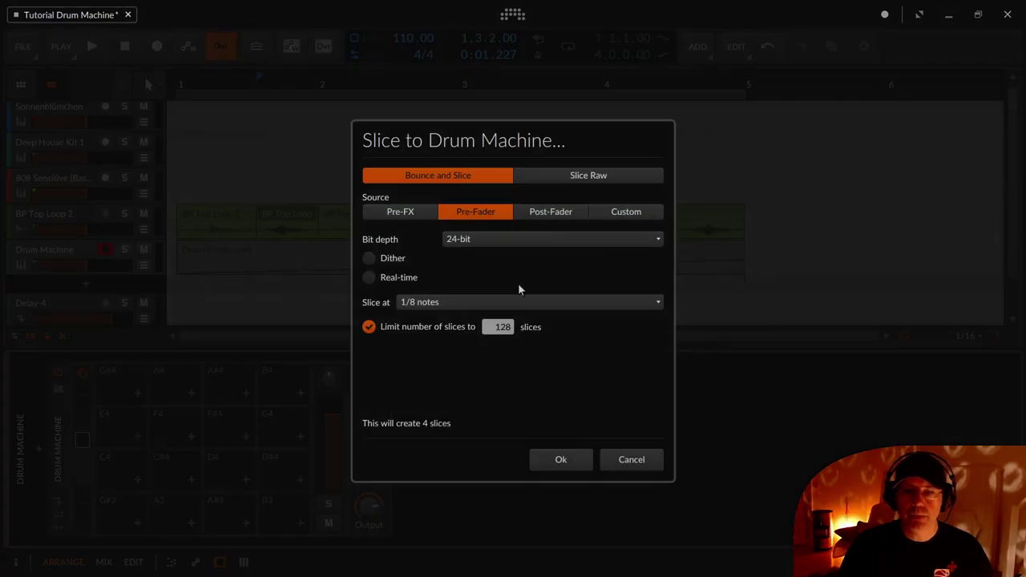
pyautogui.click(525, 303)
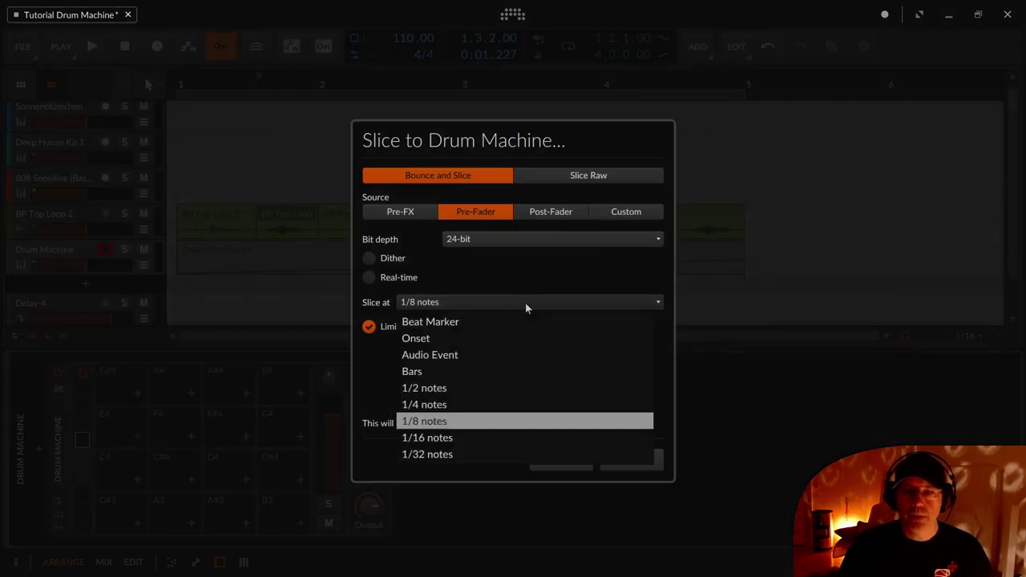
pyautogui.click(525, 302)
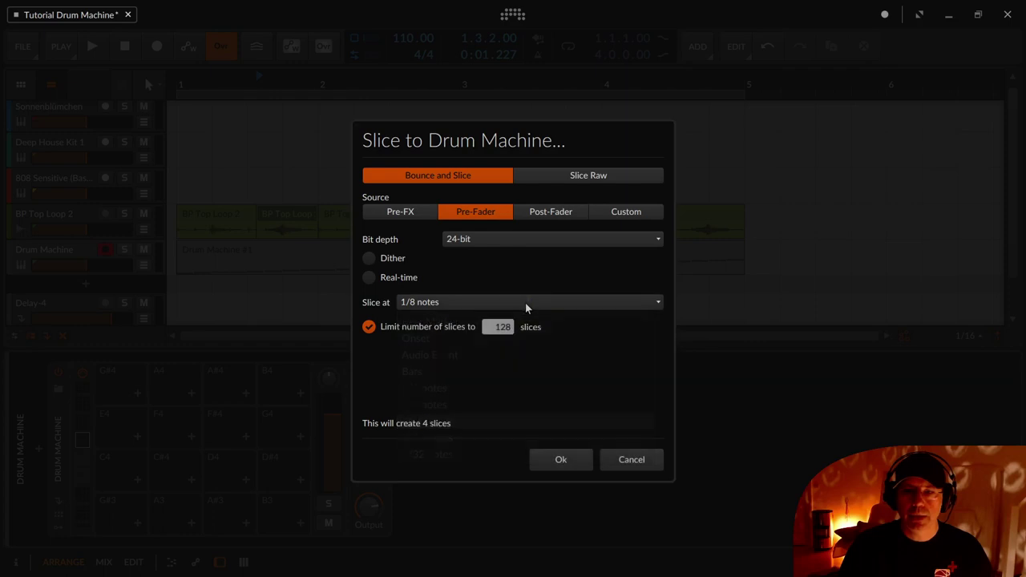
pyautogui.click(461, 301)
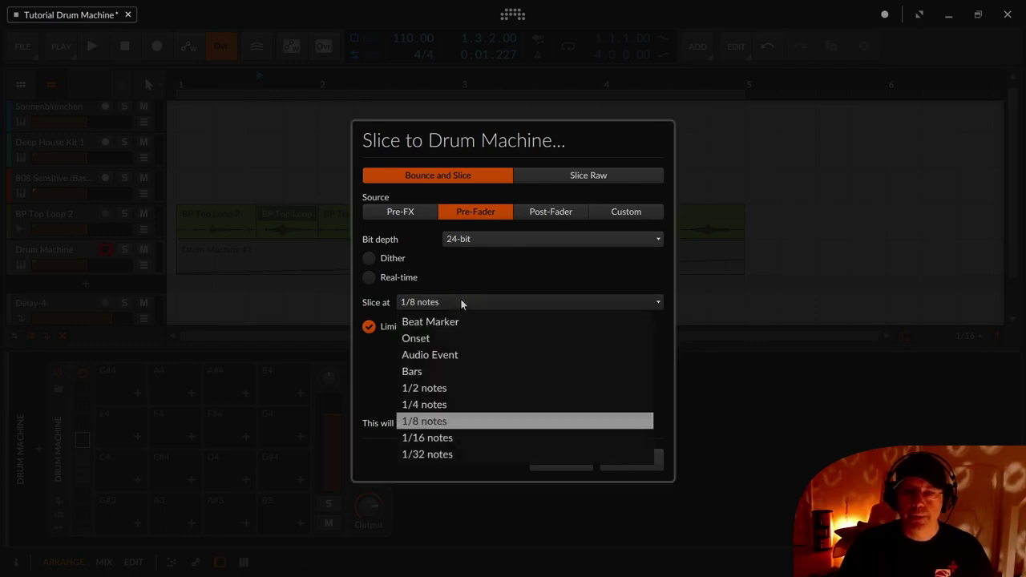
pyautogui.click(461, 354)
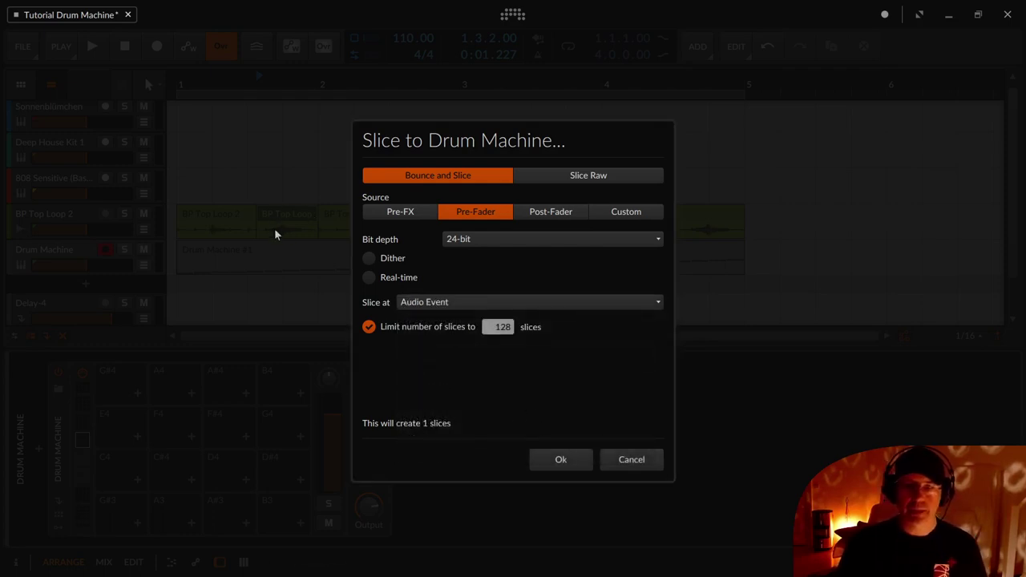
pyautogui.click(476, 301)
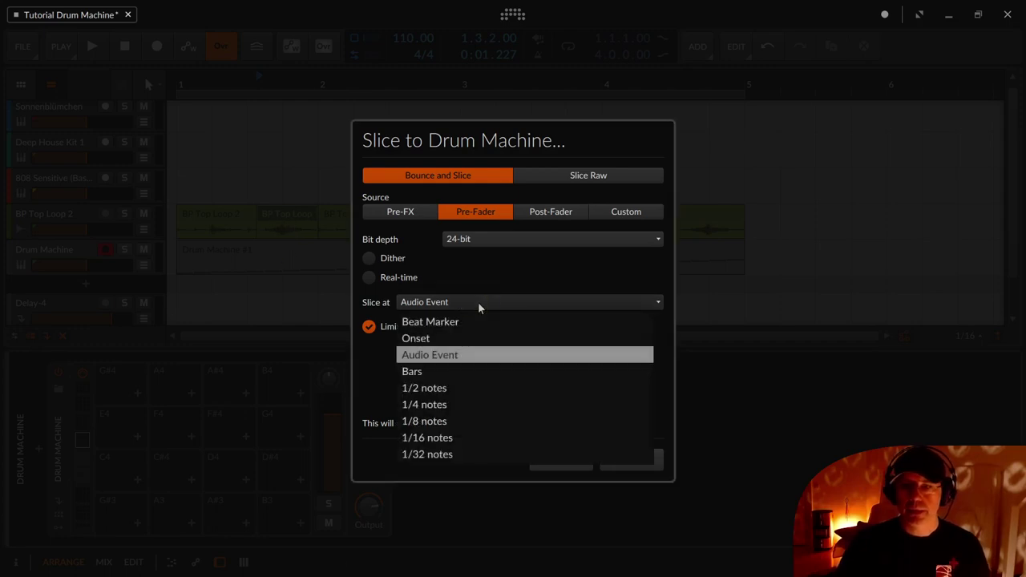
pyautogui.click(470, 354)
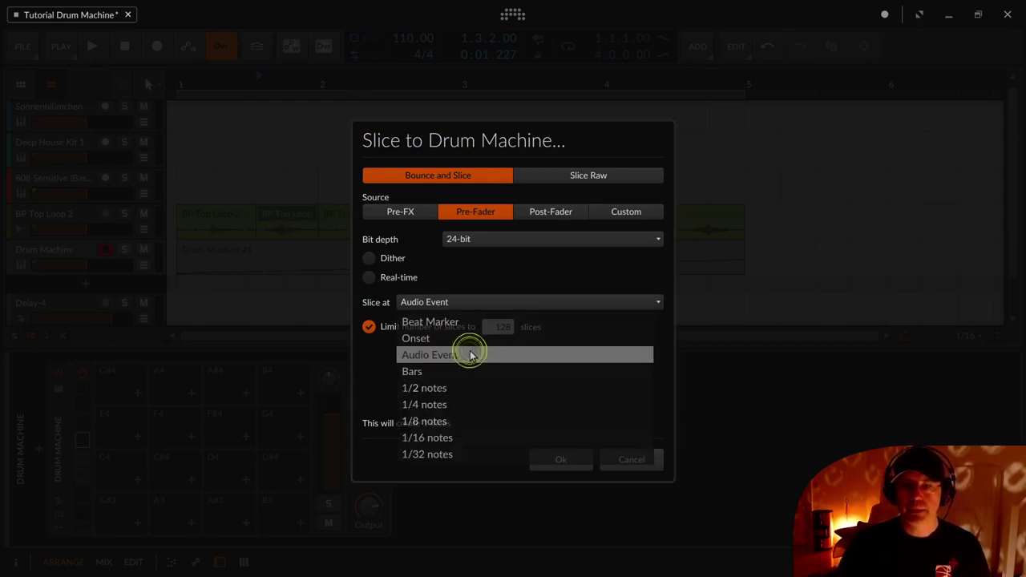
pyautogui.click(543, 463)
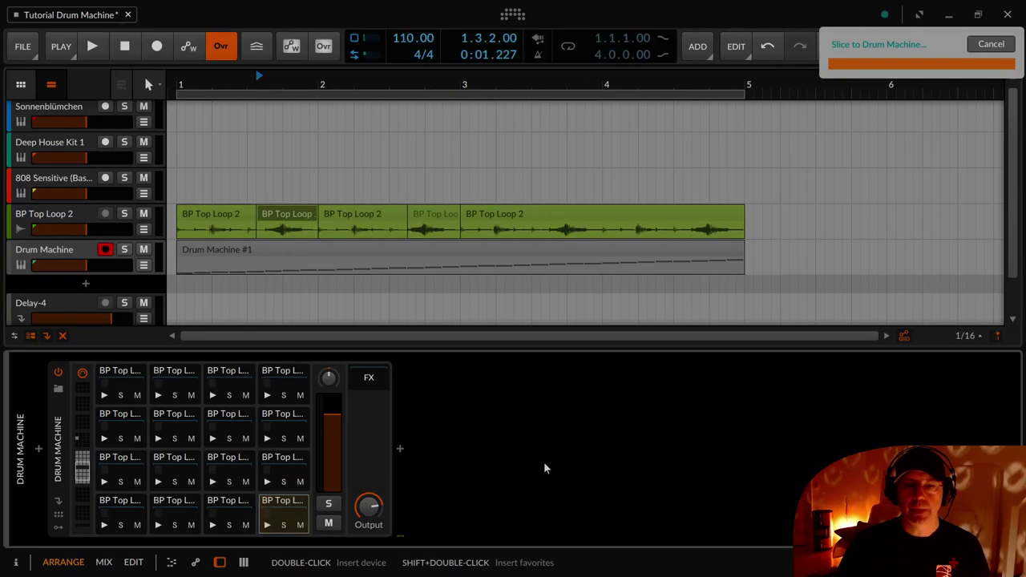
# - Locate the new slice on the Drum Machine's E4 pad and audition it
pyautogui.click(83, 439)
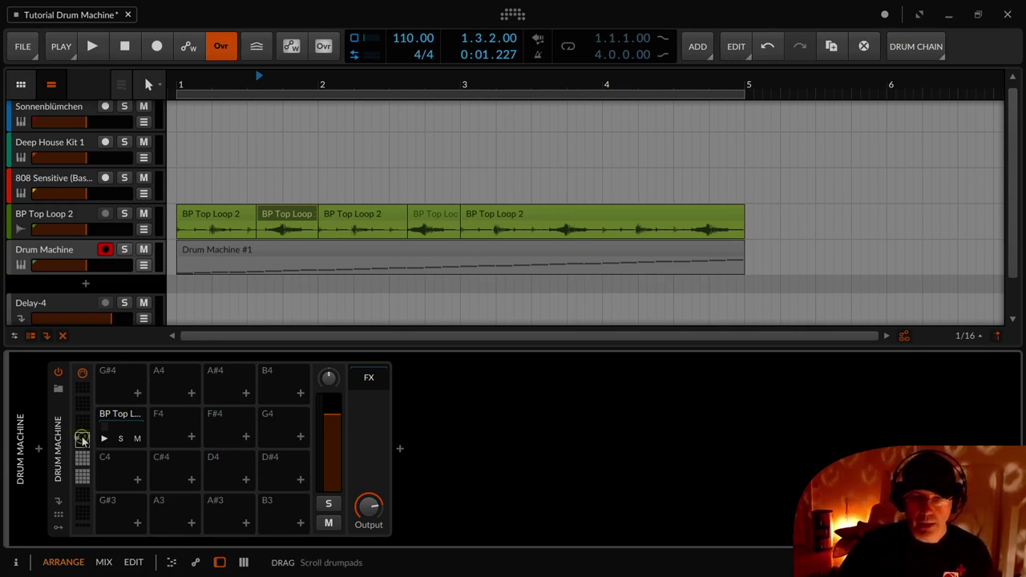
pyautogui.click(82, 442)
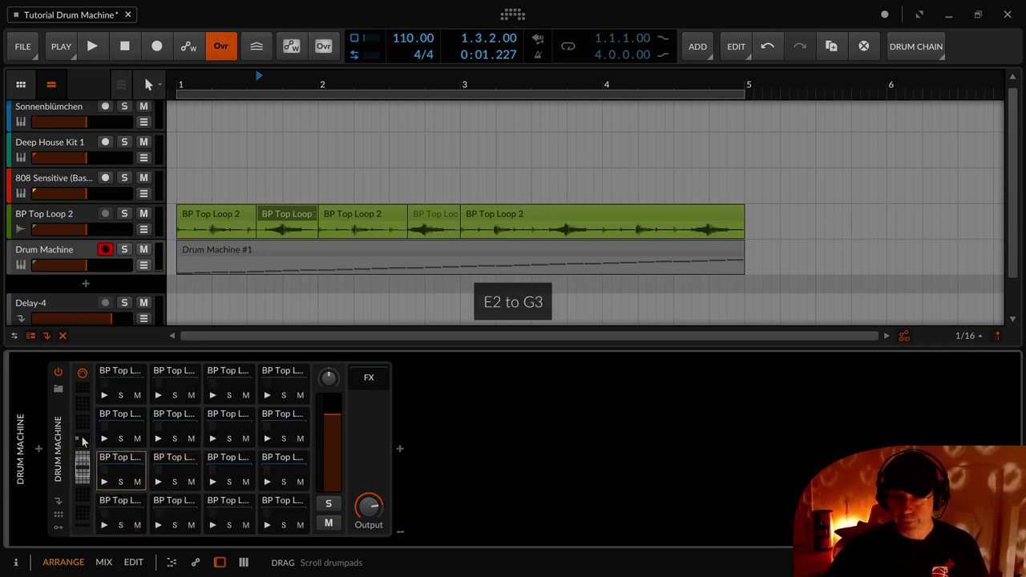
pyautogui.scroll(2, 83, 442)
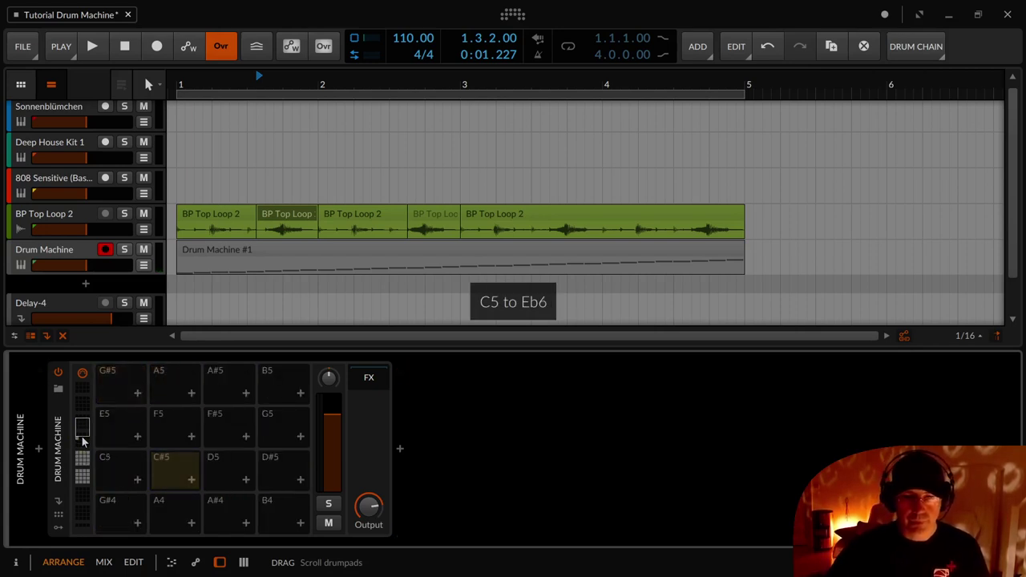
pyautogui.scroll(-1, 83, 442)
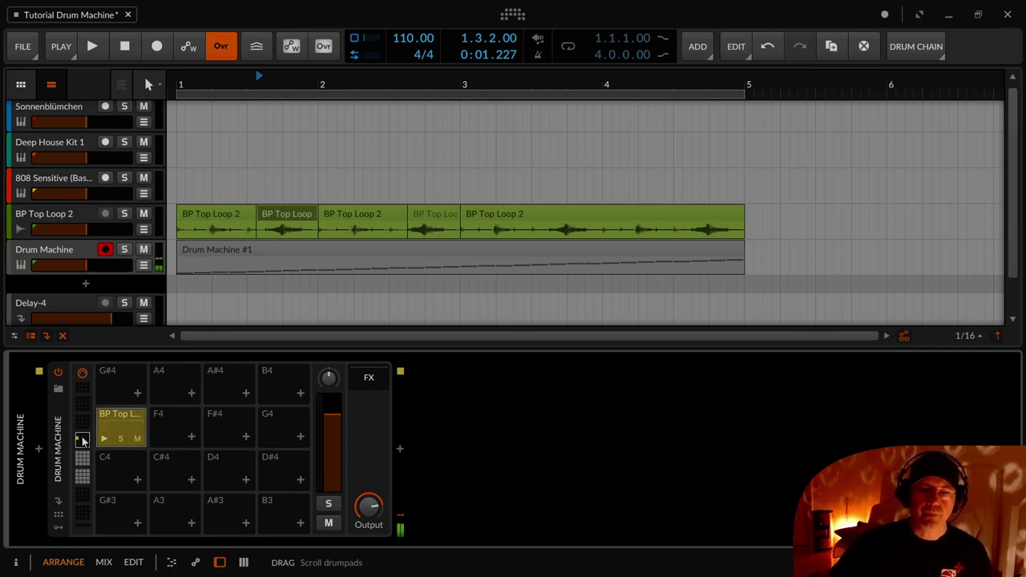
# - Slice the third BP Top Loop 2 segment, starting at bar 2, onto the empty F4 pad, slicing at Audio Event
pyautogui.click(372, 217)
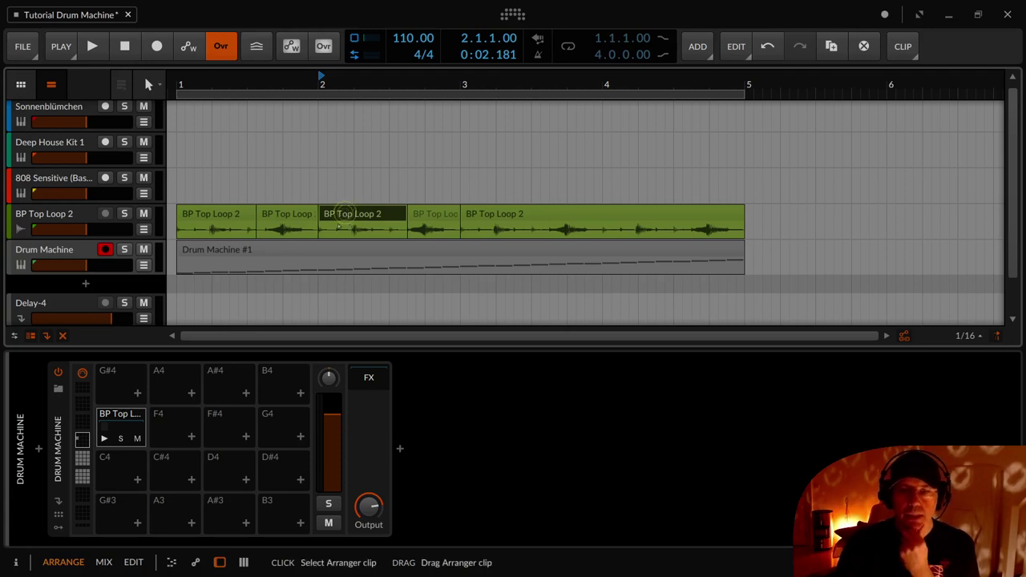
pyautogui.moveTo(345, 216); pyautogui.dragTo(180, 425)
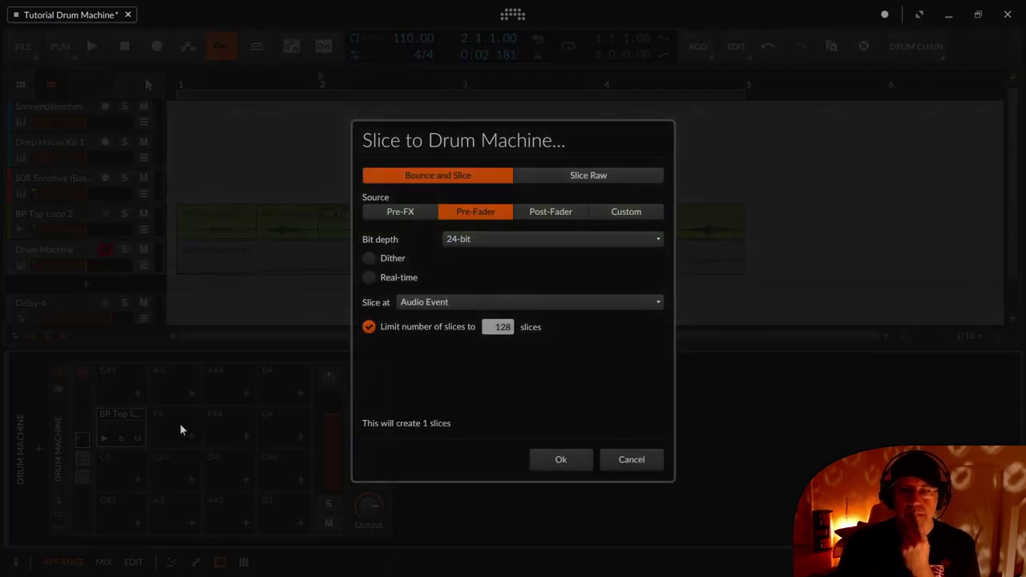
pyautogui.click(463, 300)
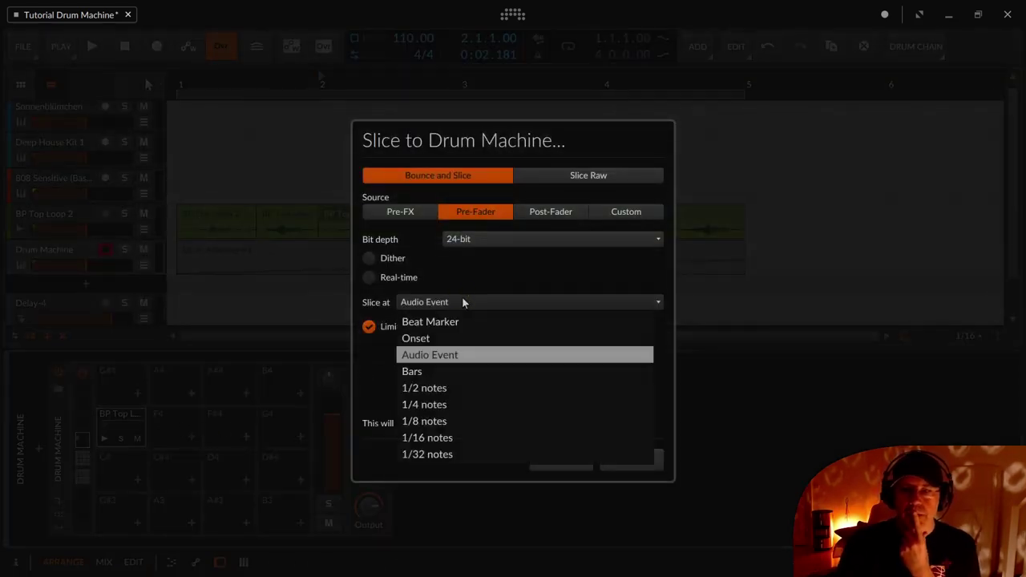
pyautogui.click(426, 337)
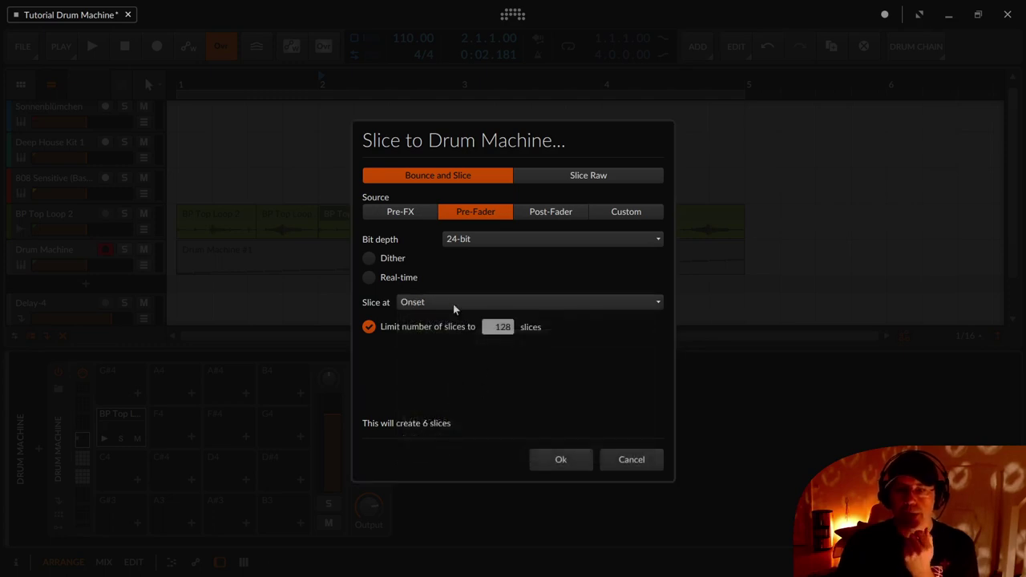
pyautogui.click(453, 304)
pyautogui.click(447, 357)
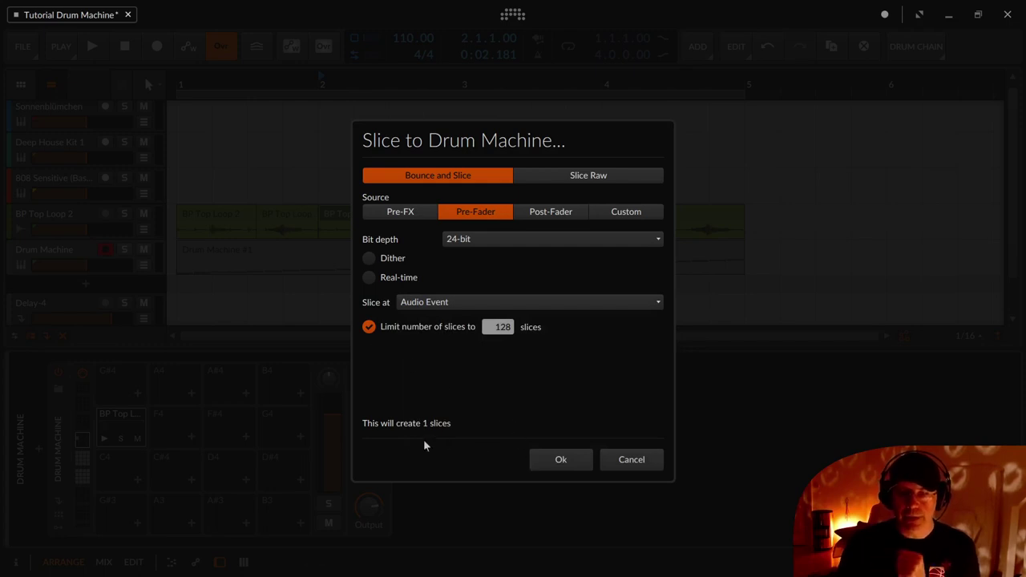
pyautogui.click(542, 459)
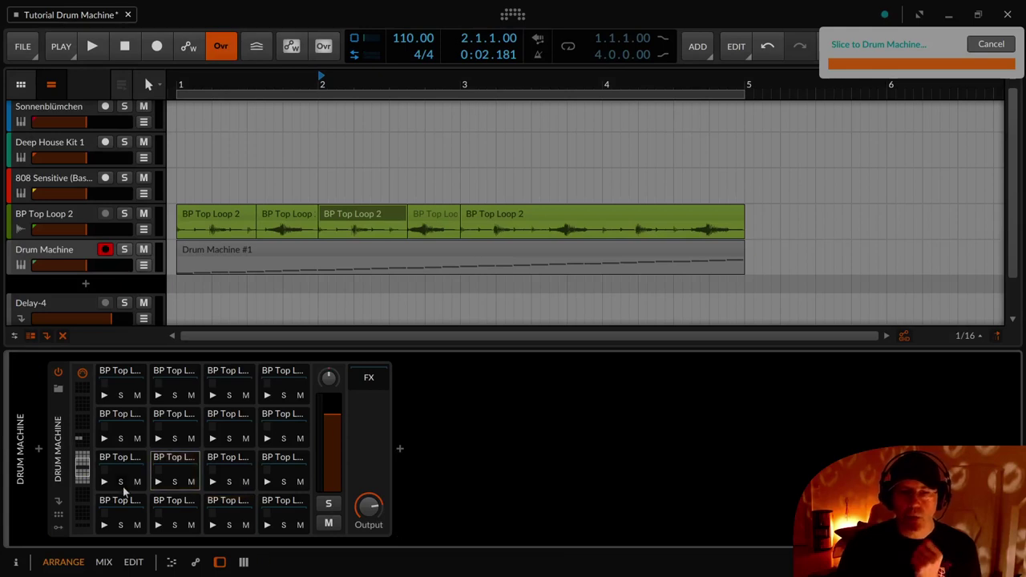
# - Show the Drum Machine's F4 pad and play its new slice twice
pyautogui.click(85, 440)
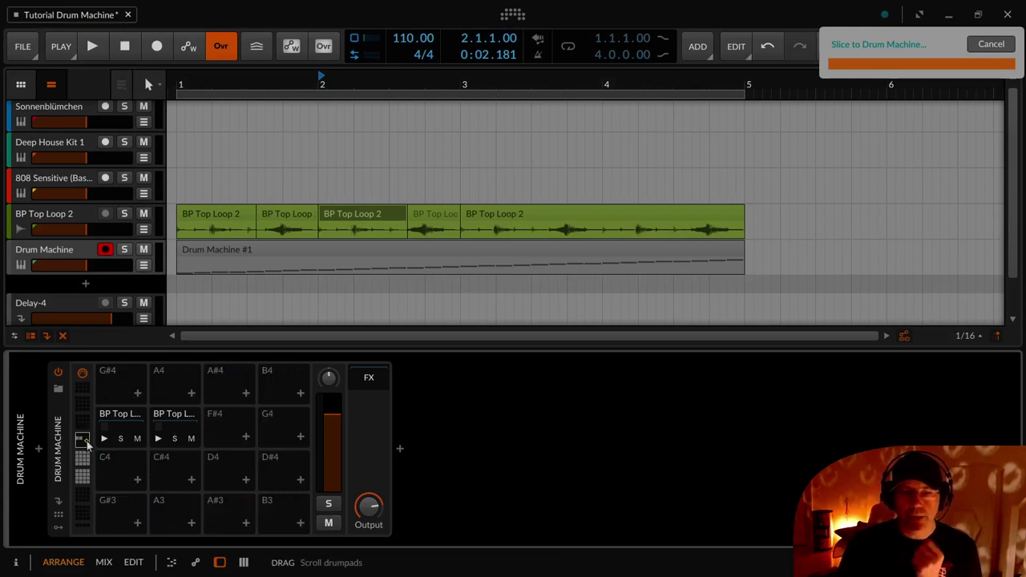
pyautogui.click(159, 439)
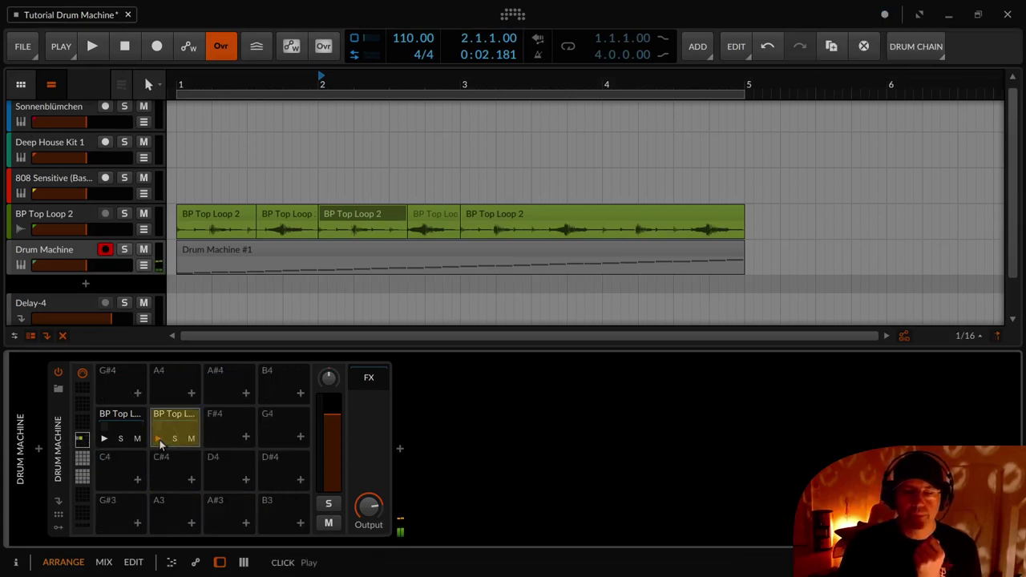
pyautogui.click(159, 440)
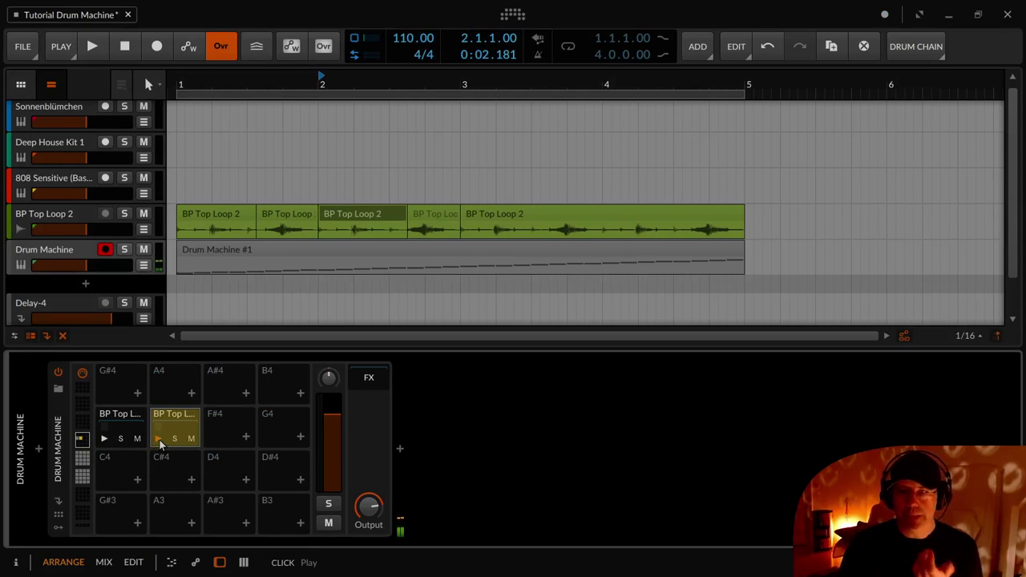